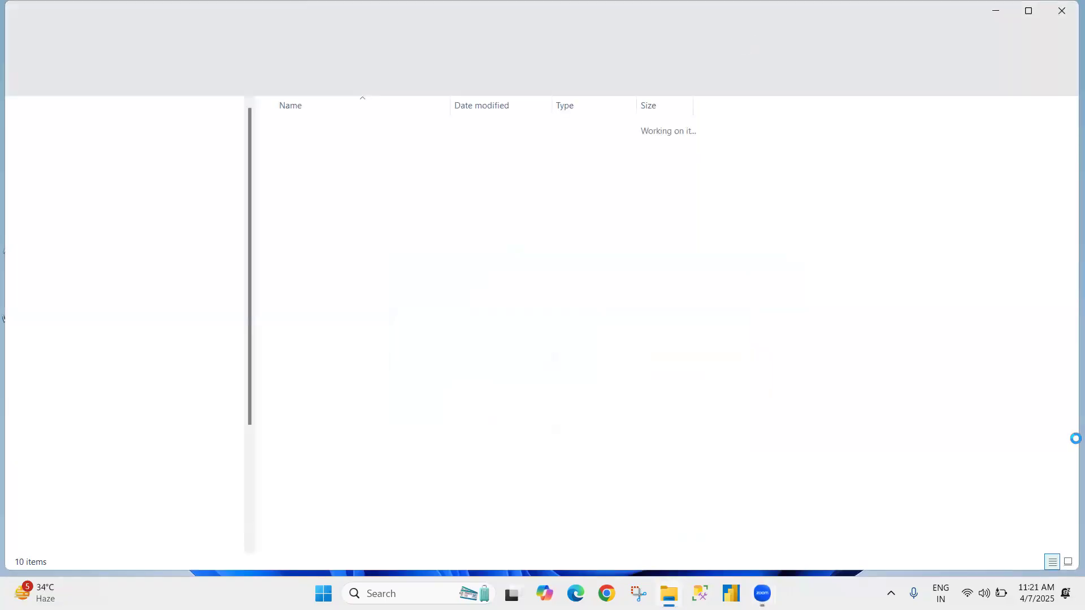
Step: Open the Excel folder inside the Contents folder
left_click(306, 276)
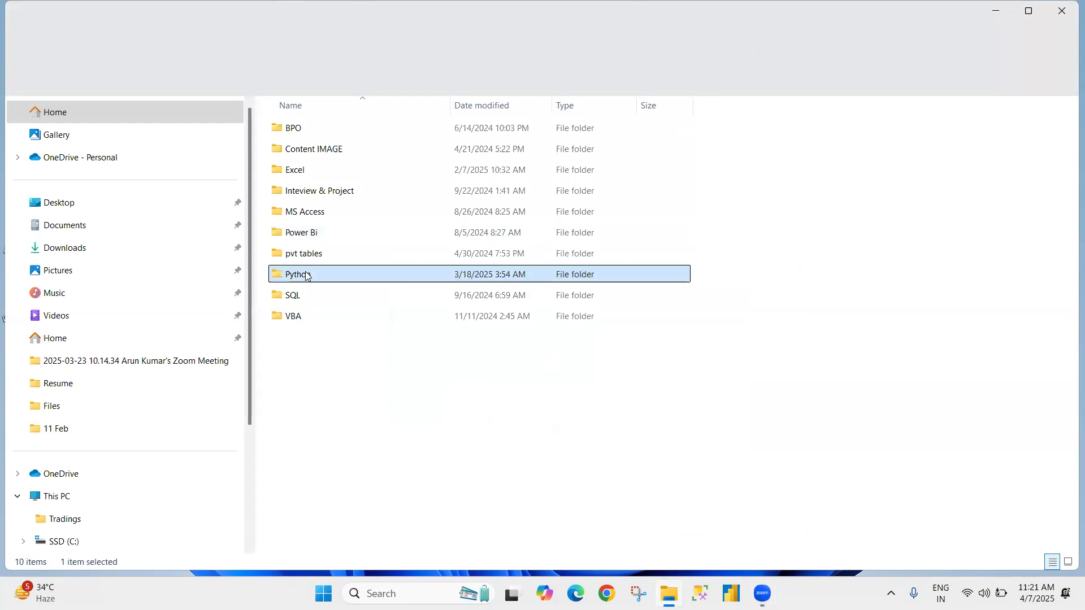
key("Up")
key("Up")
key("Up")
key("Up")
key("Up")
key("Down")
key("Down")
key("Down")
key("Down")
key("Down")
Step: Open the OLD Fiels subfolder of the Excel folder
key("Up")
Step: Open the Hlookup.xlsx workbook from the Refrences folder within OLD Fiels
key("Up")
key("Up")
key("Up")
key("Up")
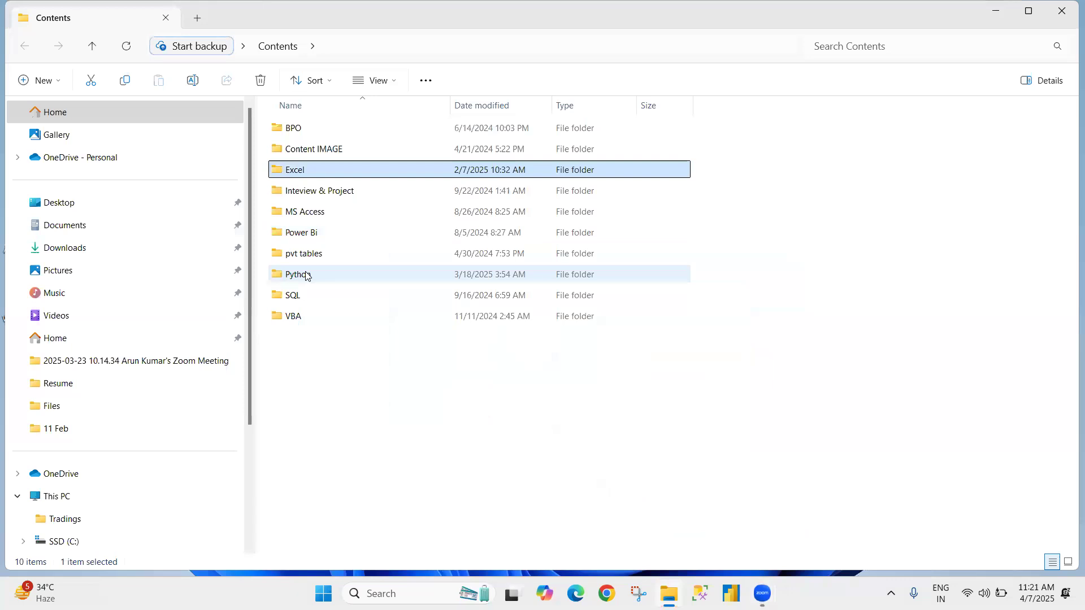
key("Return")
key("Down")
key("Down")
key("Down")
key("Up")
key("Up")
key("Up")
key("Down")
key("Return")
key("Down")
key("Down")
key("Down")
key("Up")
key("Up")
key("Down")
key("Down")
key("Down")
key("Down")
key("Down")
key("Down")
key("Down")
key("Down")
key("Down")
key("Down")
key("Down")
key("Down")
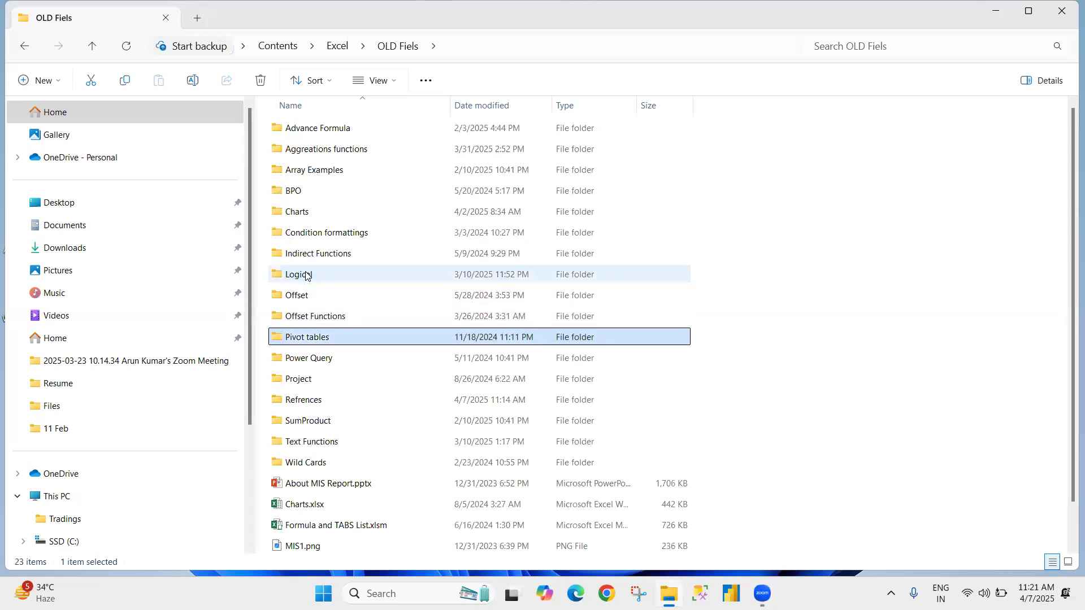
key("Return")
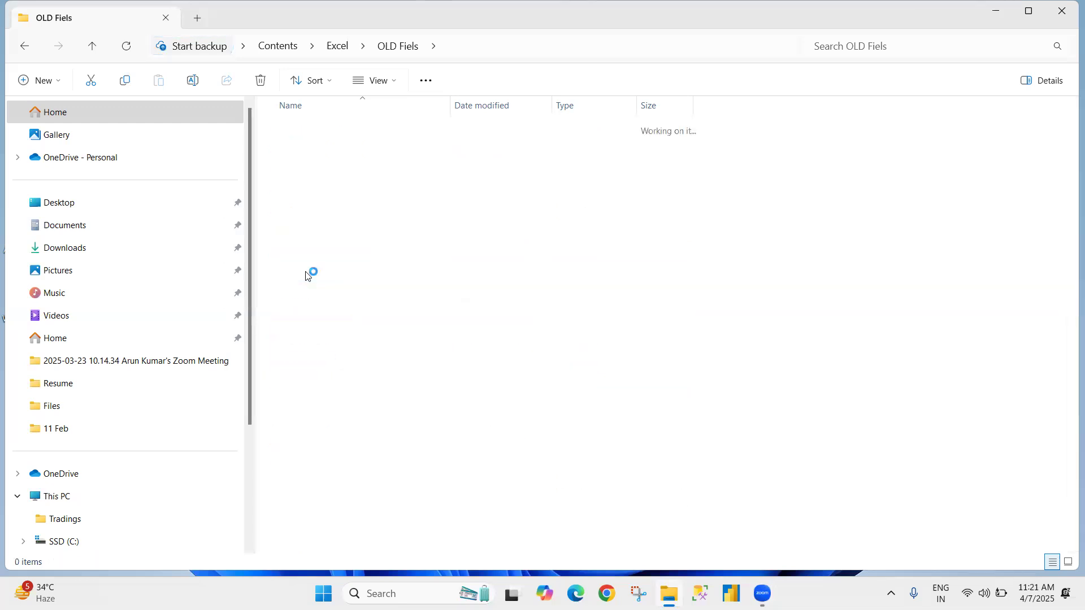
key("Down")
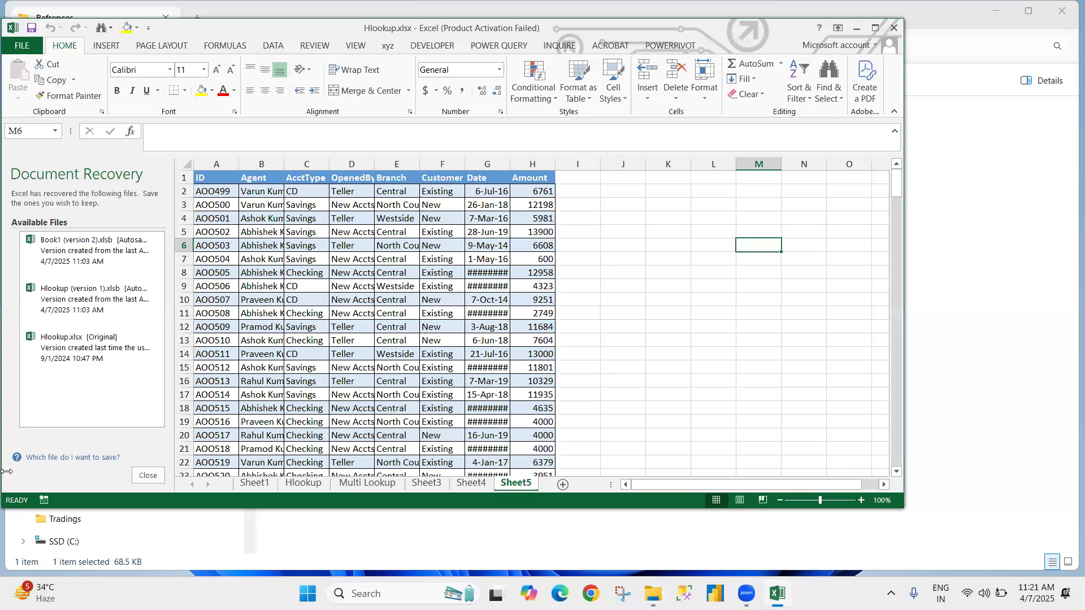
Step: Dismiss the document recovery list, discarding the recovered files, and maximize the workbook window
left_click(143, 479)
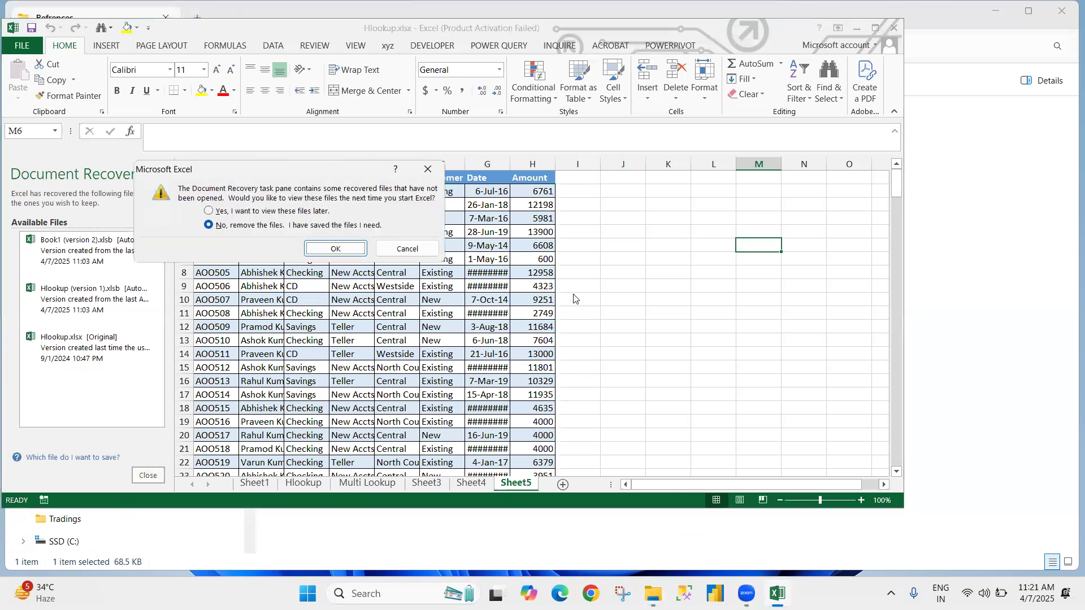
left_click(359, 248)
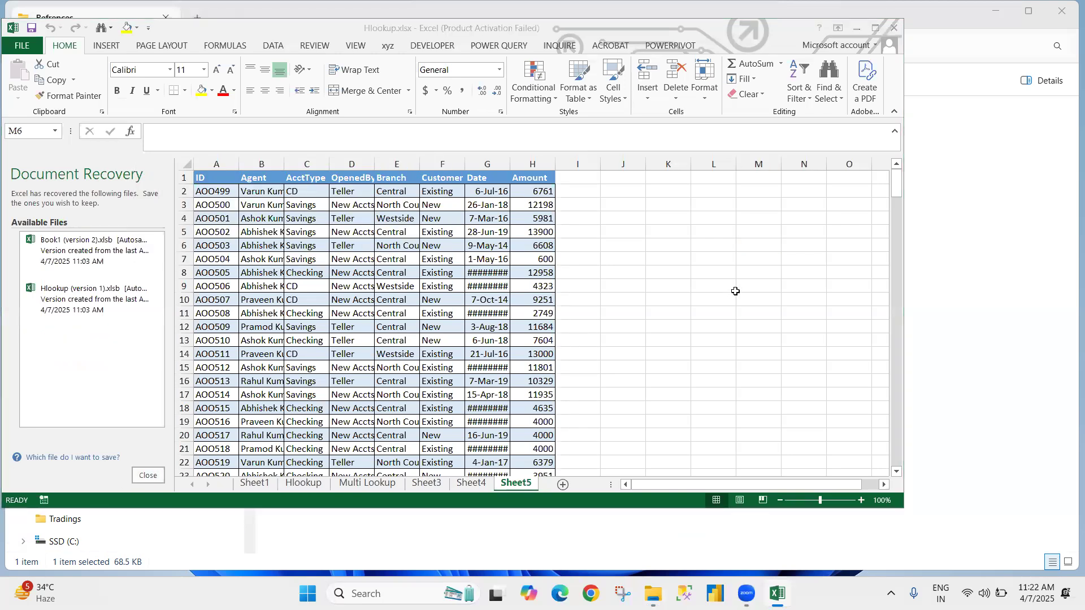
left_click(721, 286)
left_click(877, 28)
Step: Switch to the Hlookup sheet and go to cell B35, the first result cell under Simple Hlookup & Match
left_click(129, 551)
left_click(306, 249)
key("ctrl+Home")
key("Up")
key("Down")
key("Down")
key("Down")
key("Down")
key("Down")
key("Down")
key("Down")
key("Down")
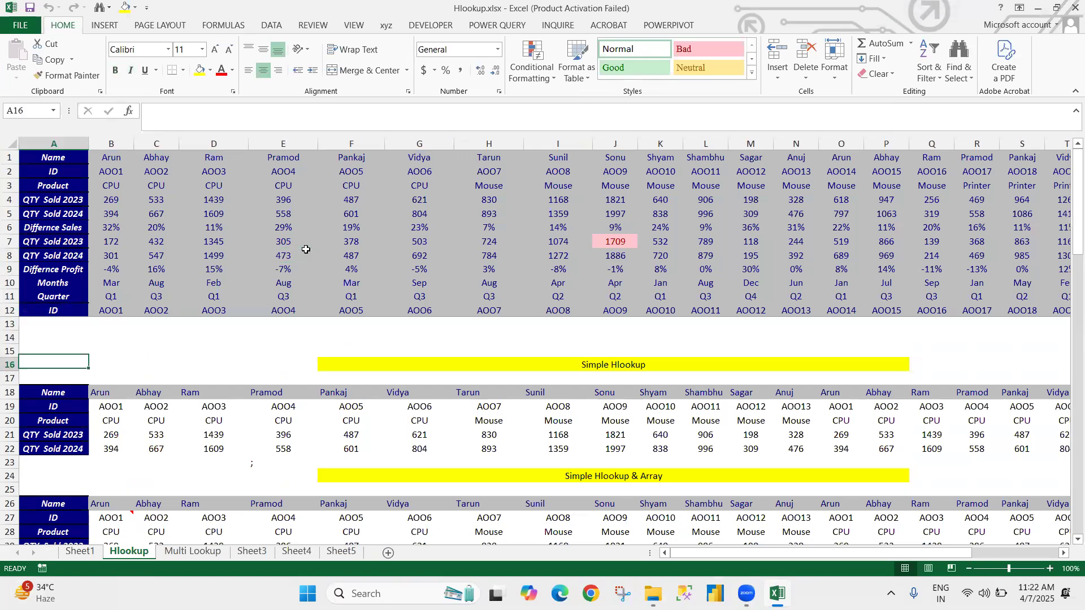
key("Right")
key("Down")
key("Down")
key("Down")
key("Down")
key("Down")
key("Down")
key("Down")
key("Down")
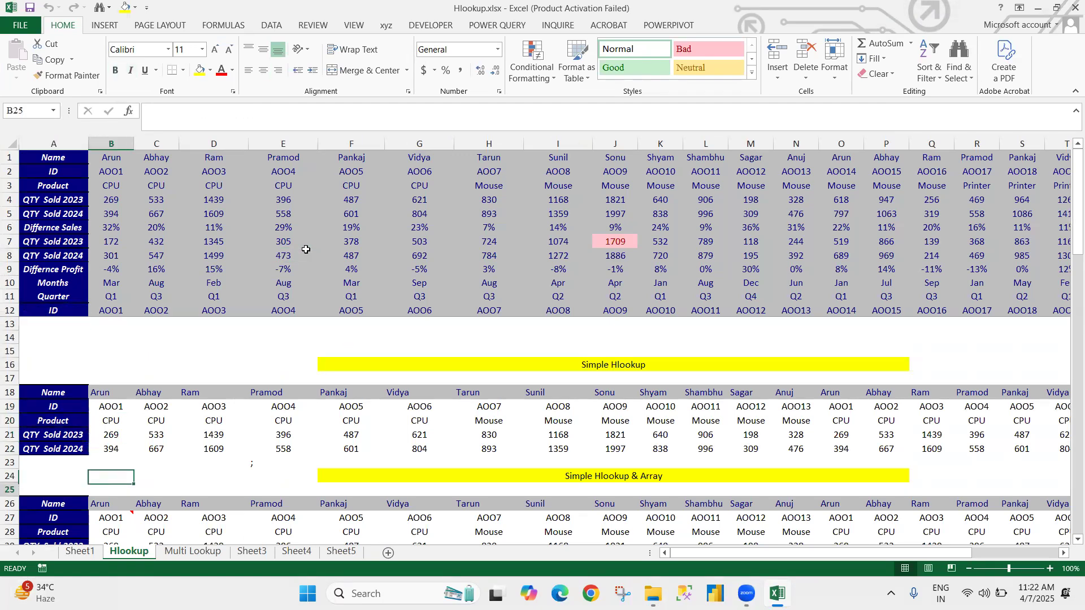
key("Down")
key("Down")
key("Down")
key("Down")
key("Down")
key("Down")
key("Down")
key("Down")
key("Down")
key("Down")
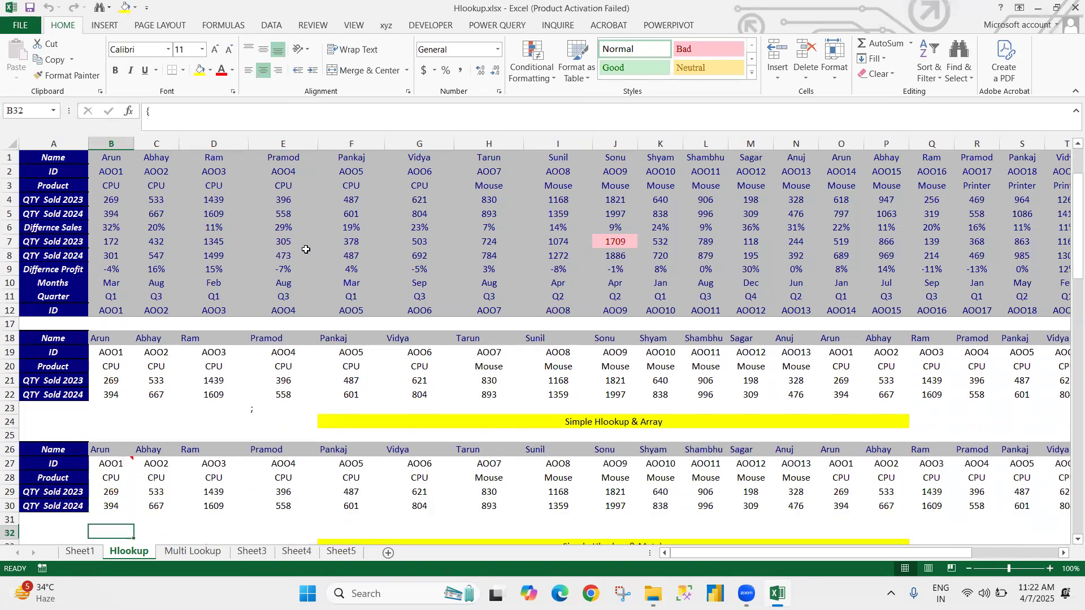
key("Up")
key("Up")
key("Down")
key("Up")
key("Up")
Step: Clear the existing results in B35:AA39 of the Simple Hlookup & Match table, dismissing the Office activation wizard
key("ctrl+shift+Down")
key("ctrl+shift+Right")
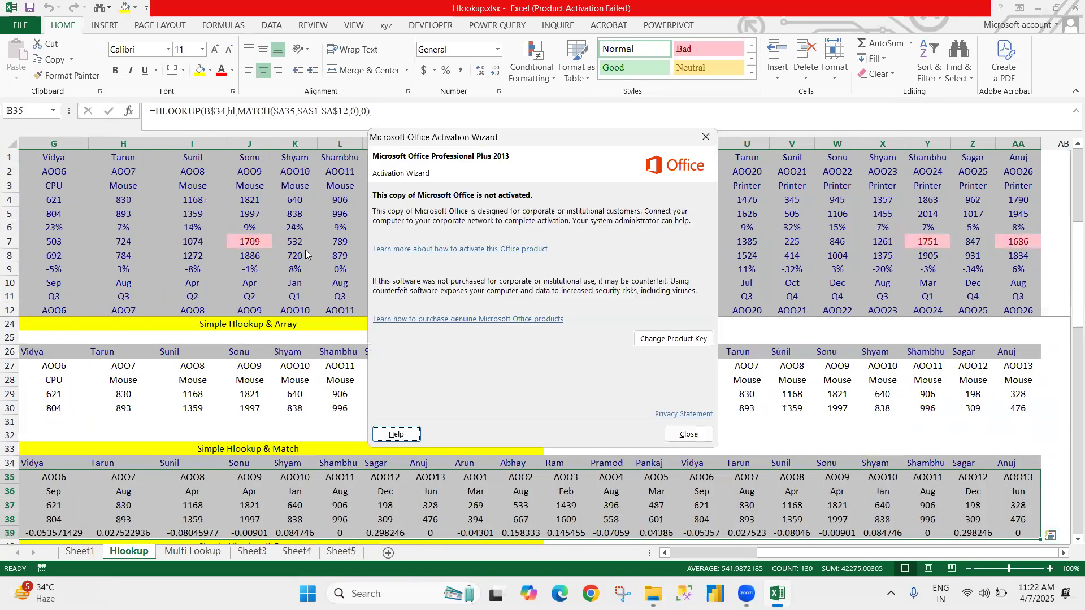
left_click(682, 433)
key("Left")
key("Right")
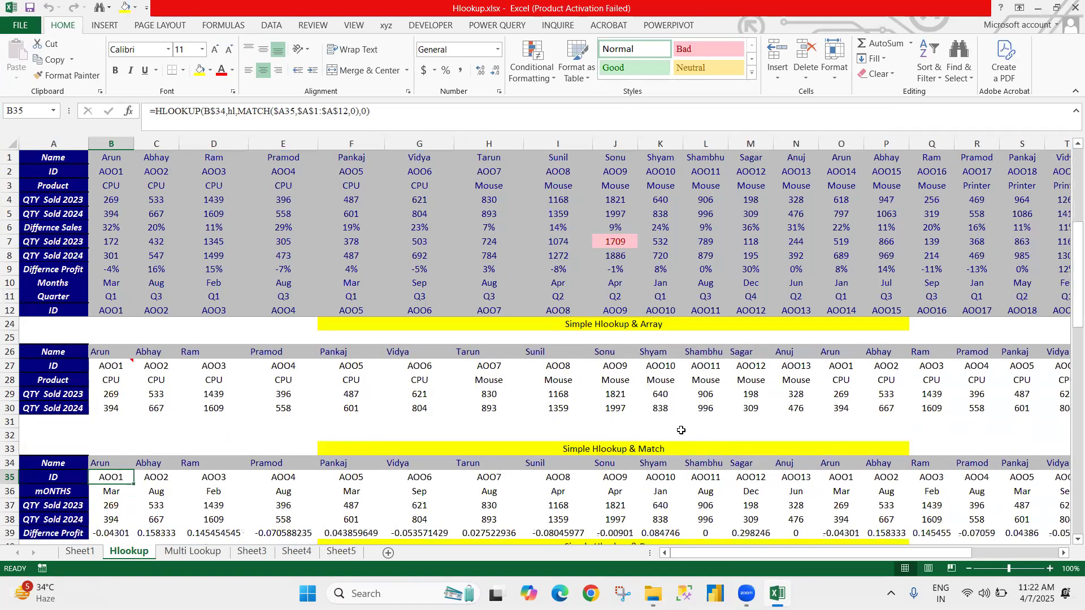
key("ctrl+shift+Down")
key("ctrl+shift+Right")
key("Delete")
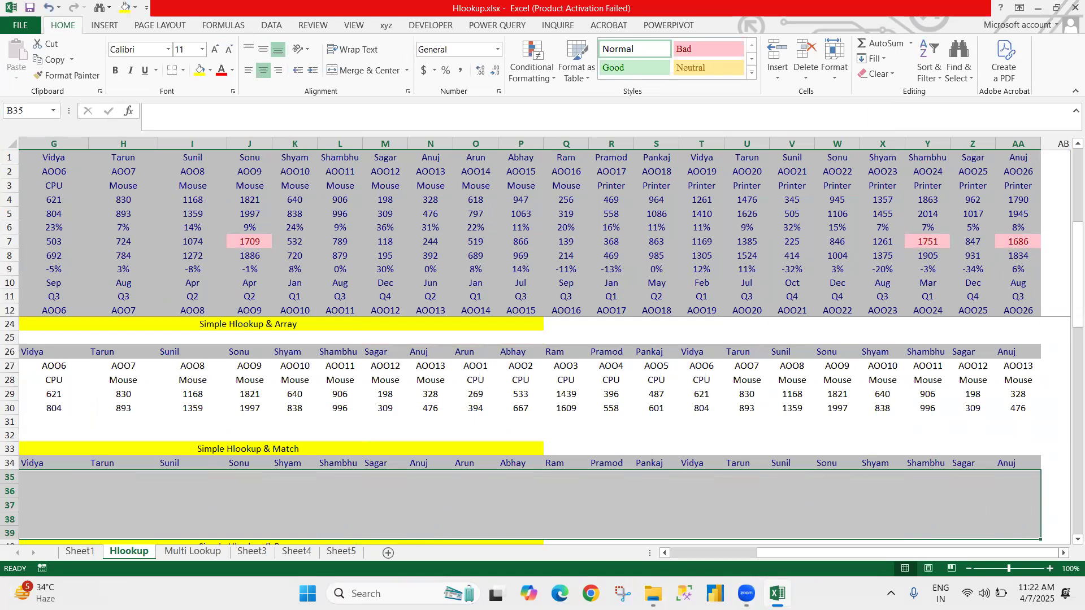
Step: Start a MATCH formula in B35 with the ID label as column-locked lookup value $A35
key("Home")
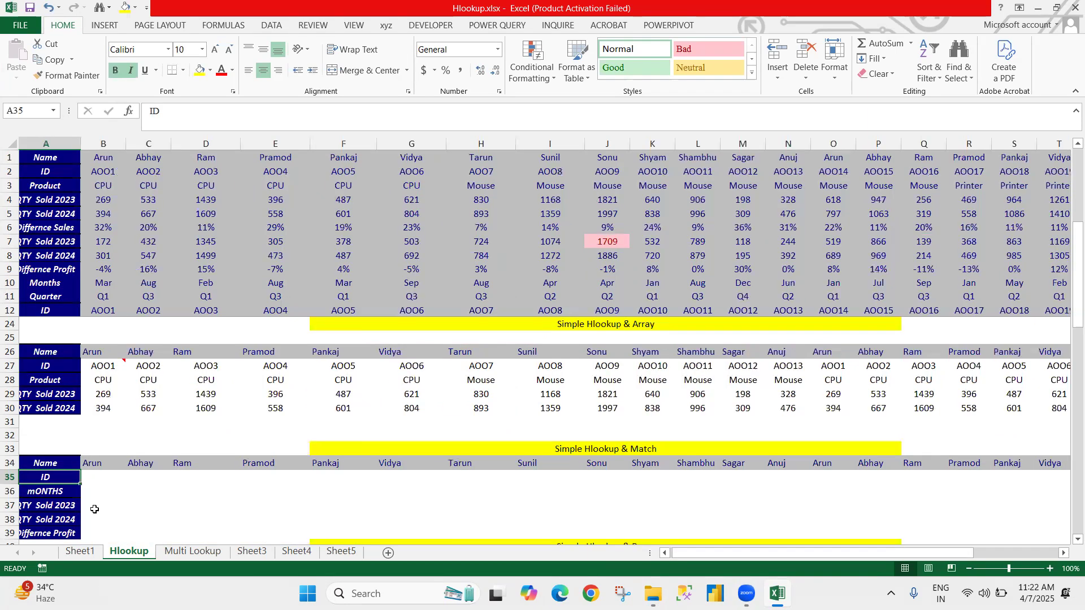
key("Right")
key("Left")
key("Down")
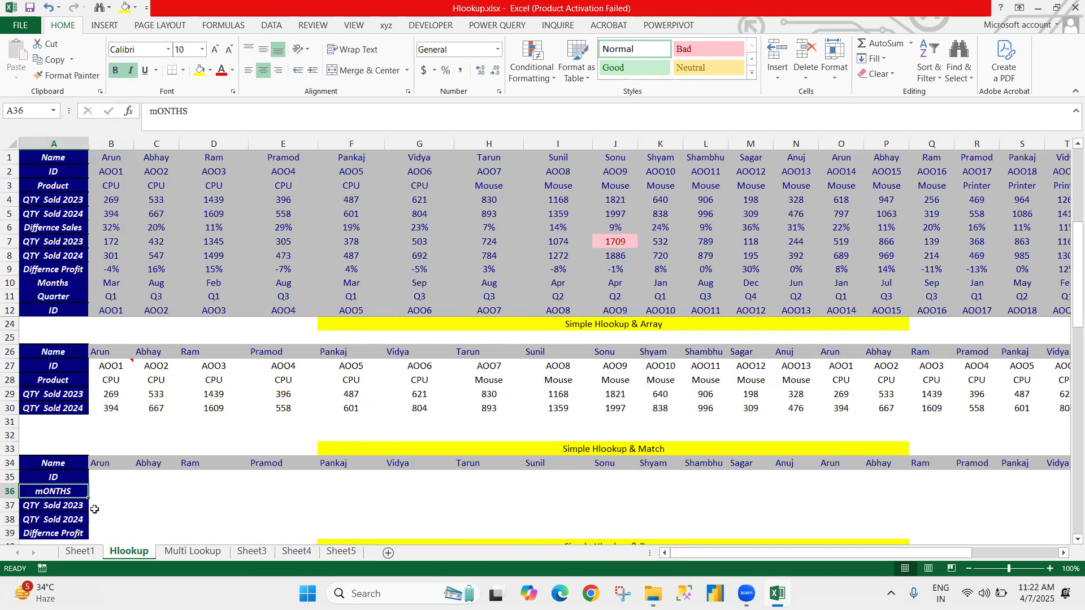
key("Down")
key("Down")
key("Up")
key("Up")
key("Right")
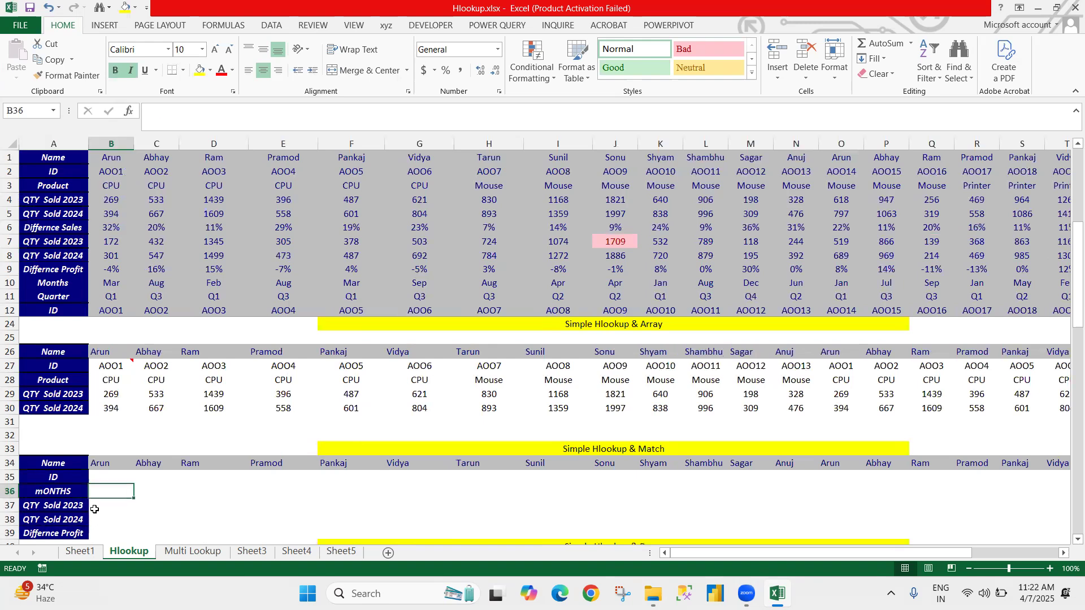
key("Up")
type("=mat")
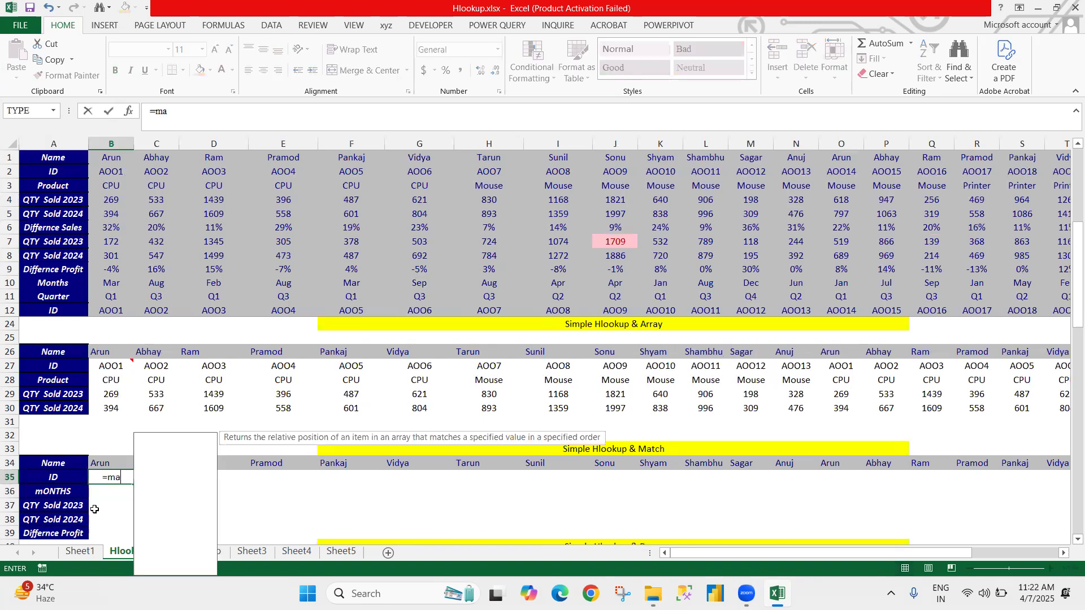
key("Tab")
key("Left")
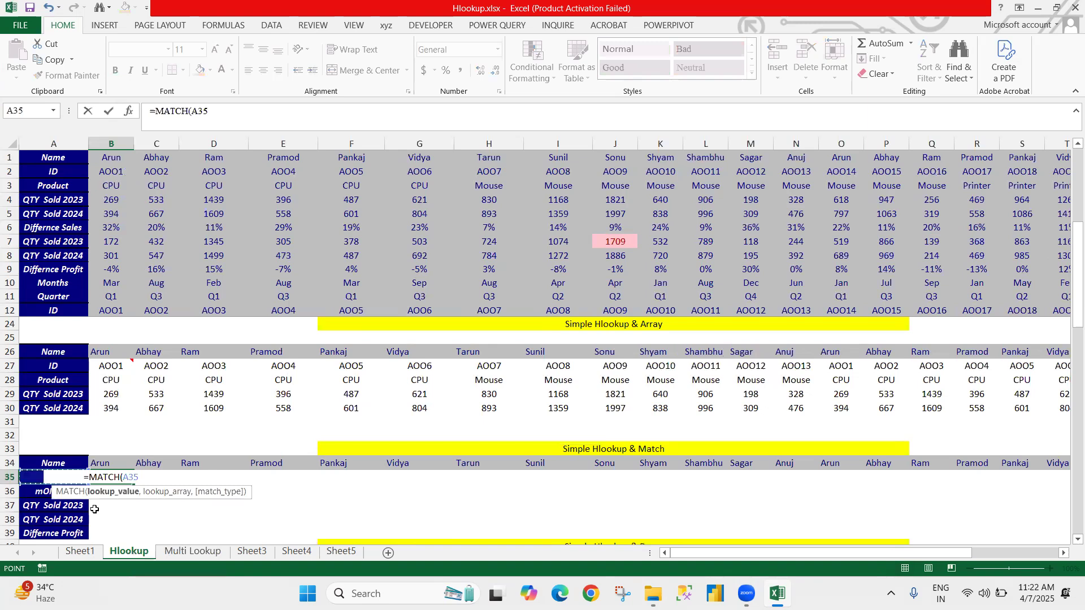
key("F4")
key("F4")
key("F4")
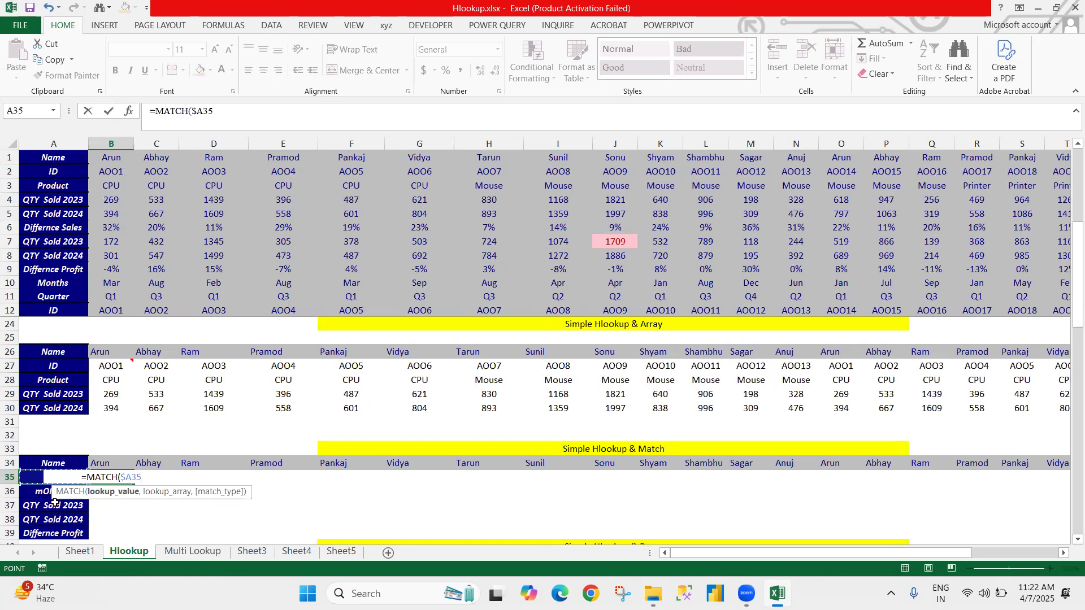
Step: Complete the MATCH formula in B35 with lookup array $A$1:$A$12 and match type 0
type(",")
left_click(157, 295)
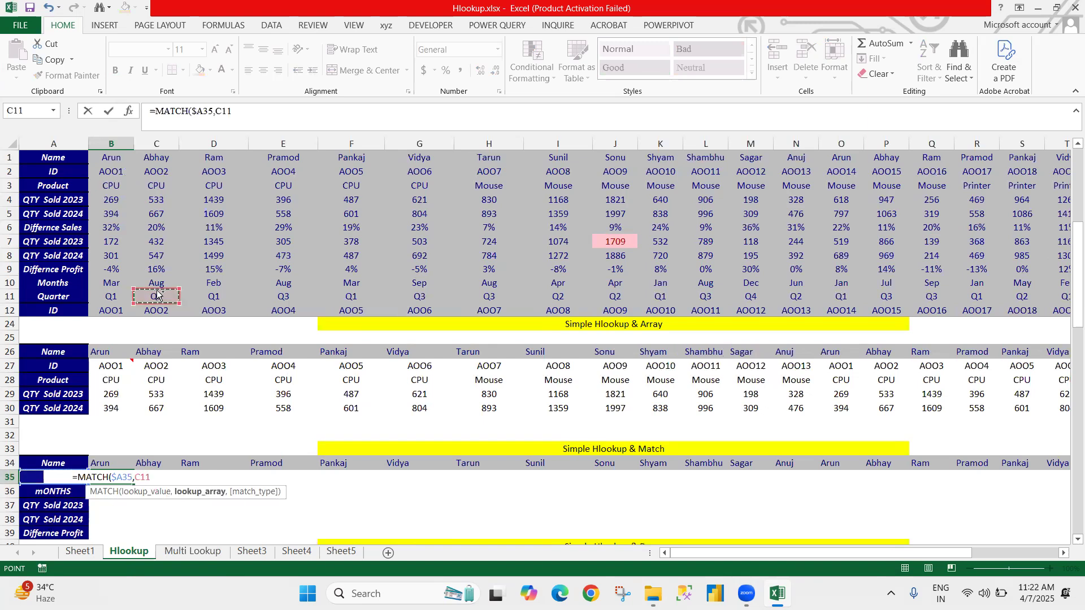
key("ctrl+Home")
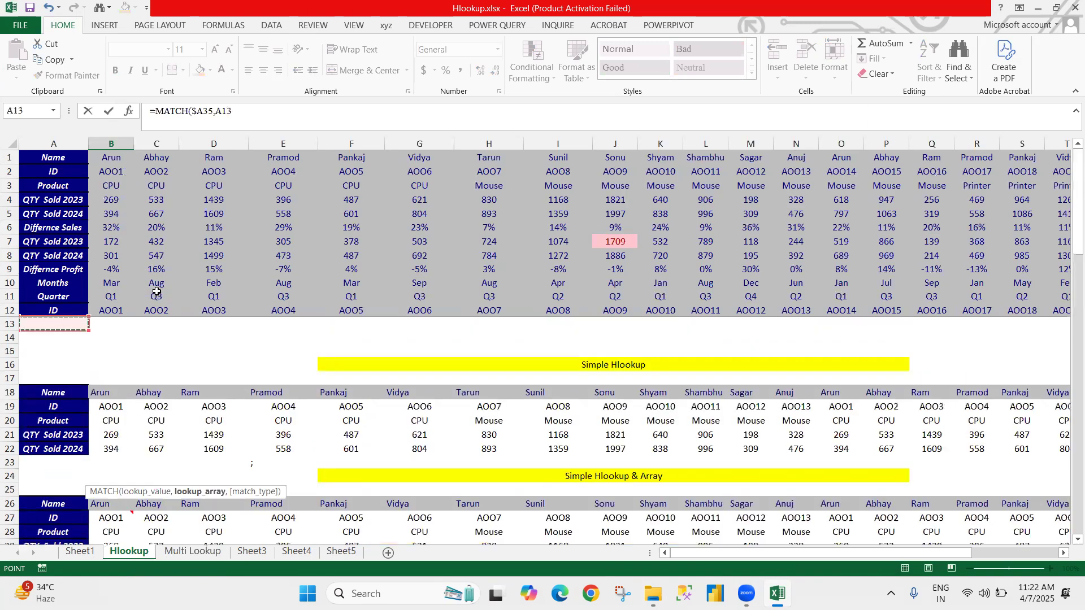
key("Up")
key("ctrl+shift+Up")
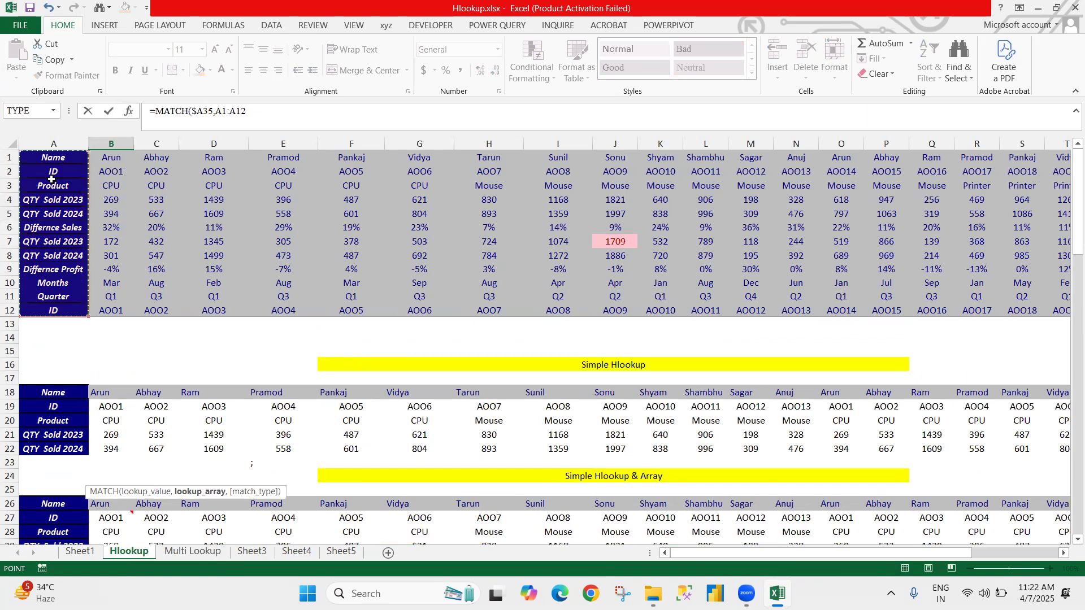
key("F4")
type(",0")
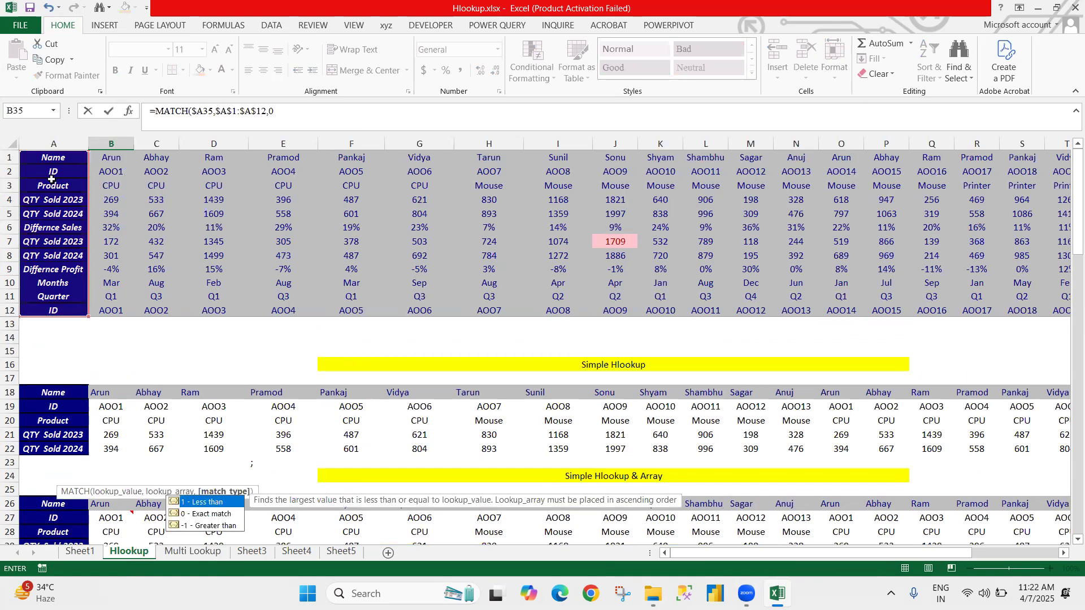
key("Return")
key("Up")
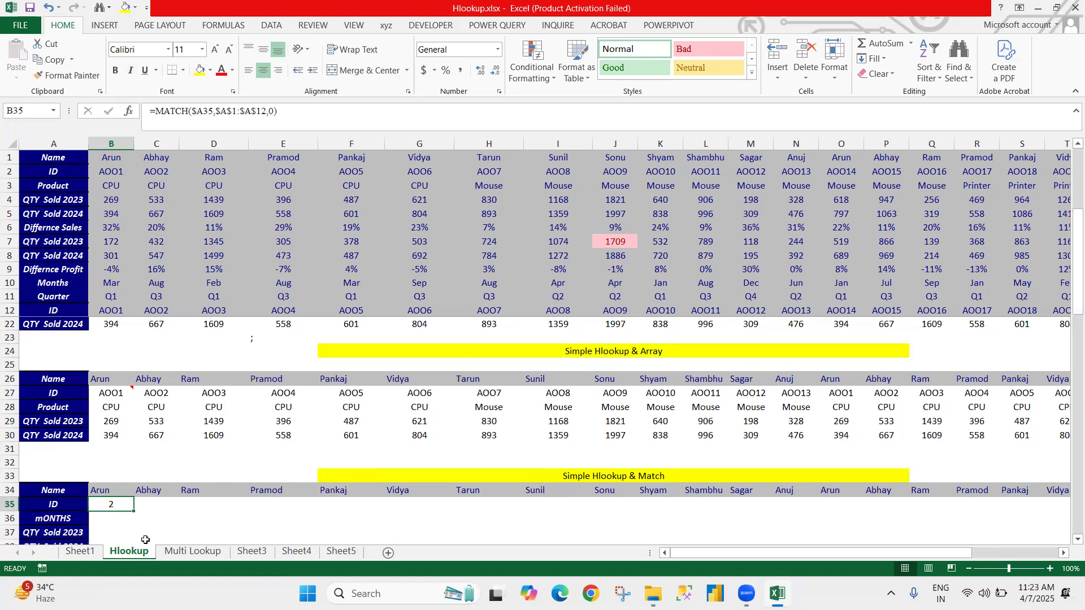
Step: Try filling the MATCH formula from B35 down to B39, and undo the fill
scroll(127, 472, "down", 2)
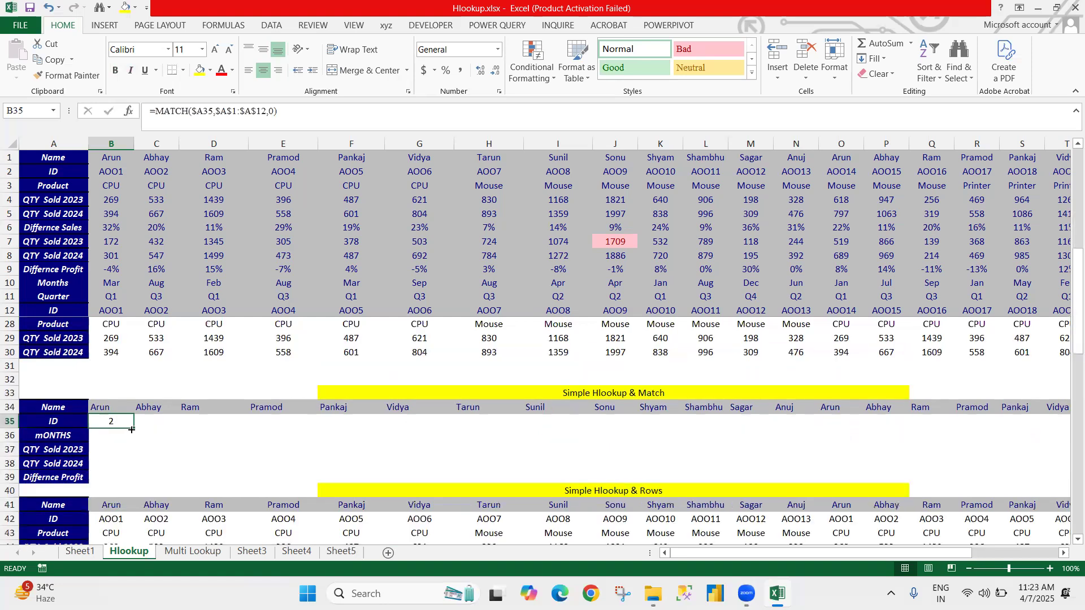
left_click_drag(130, 487, 194, 495)
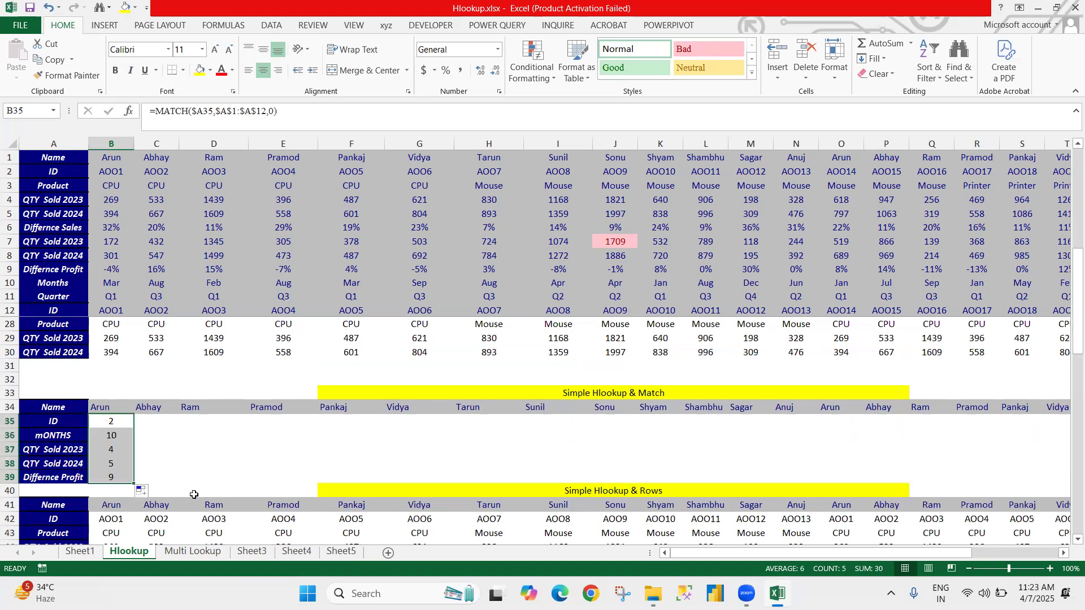
key("shift+BackSpace")
key("Down")
key("shift+Down")
key("shift+Down")
key("shift+Down")
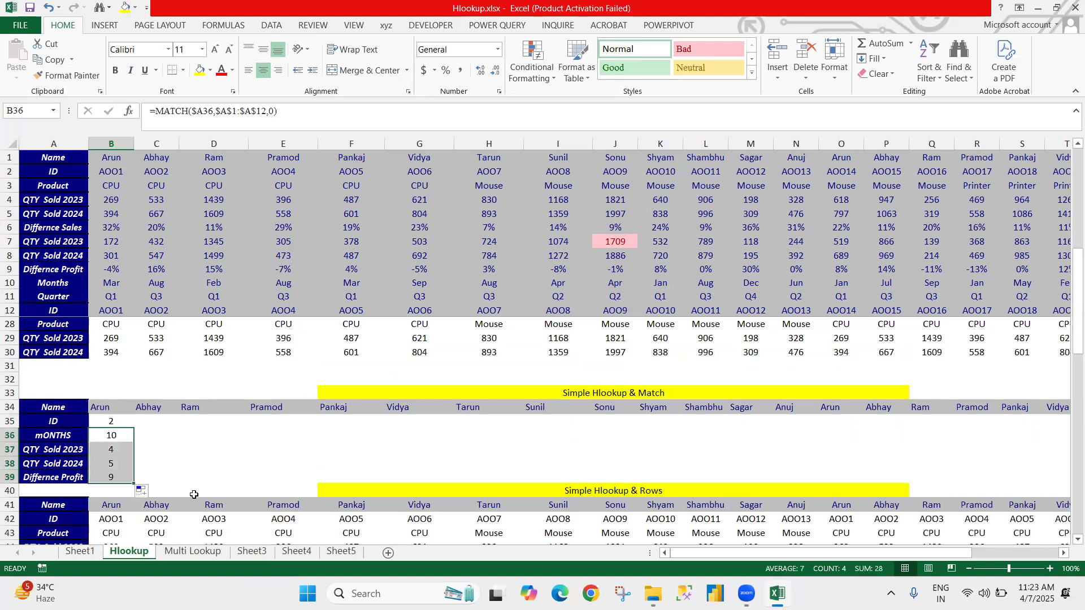
key("ctrl+z")
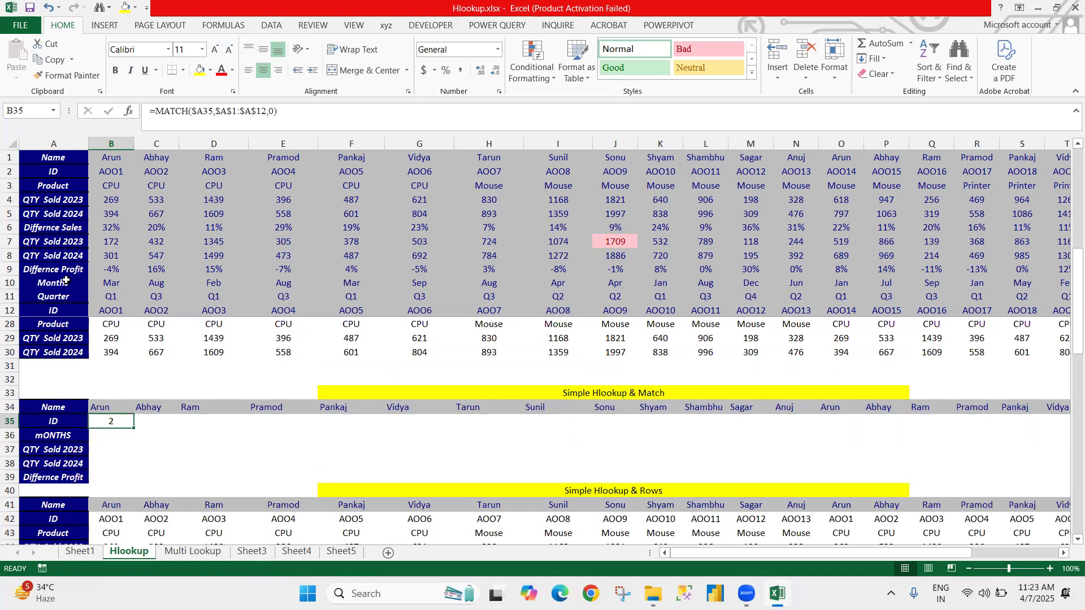
Step: Insert HLOOKUP in front of the MATCH function in B35, with row-locked B$34 as its lookup value
key("F2")
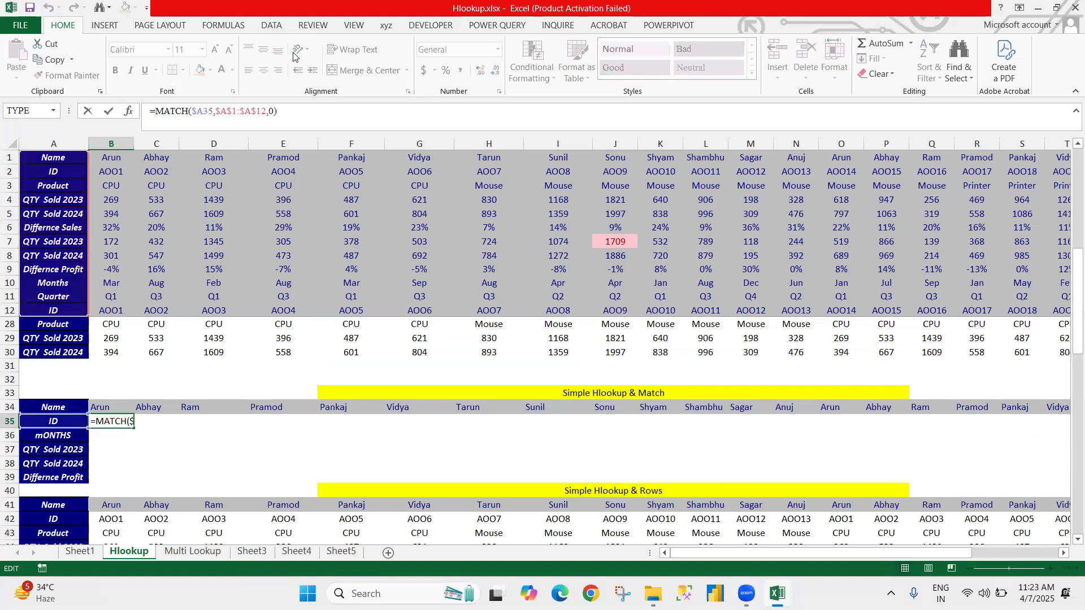
key("Home")
key("Right")
type("hl")
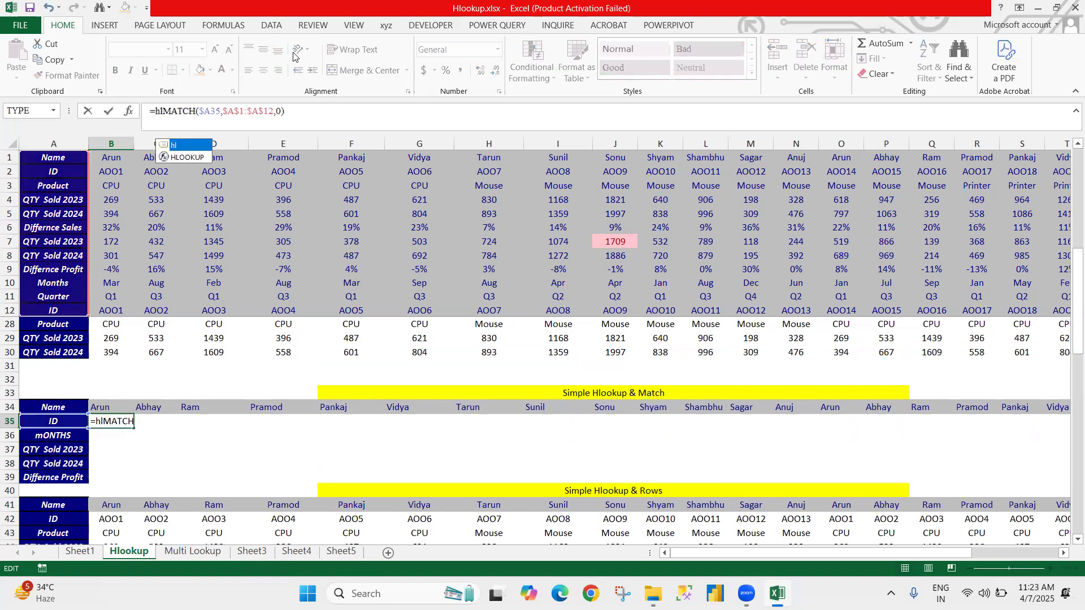
key("Tab")
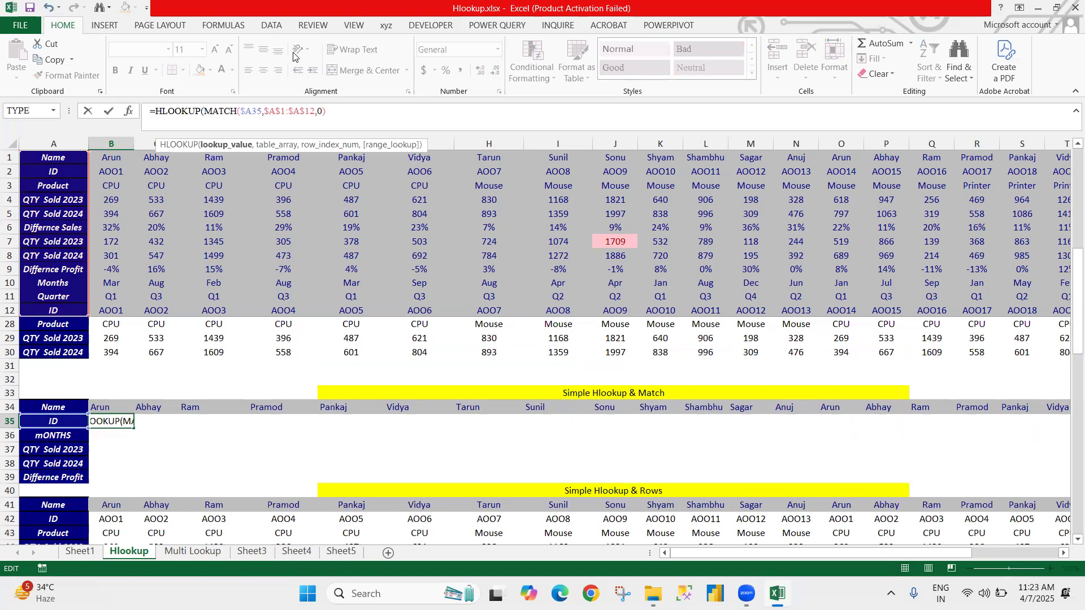
key("F2")
key("Up")
key("F4")
key("F4")
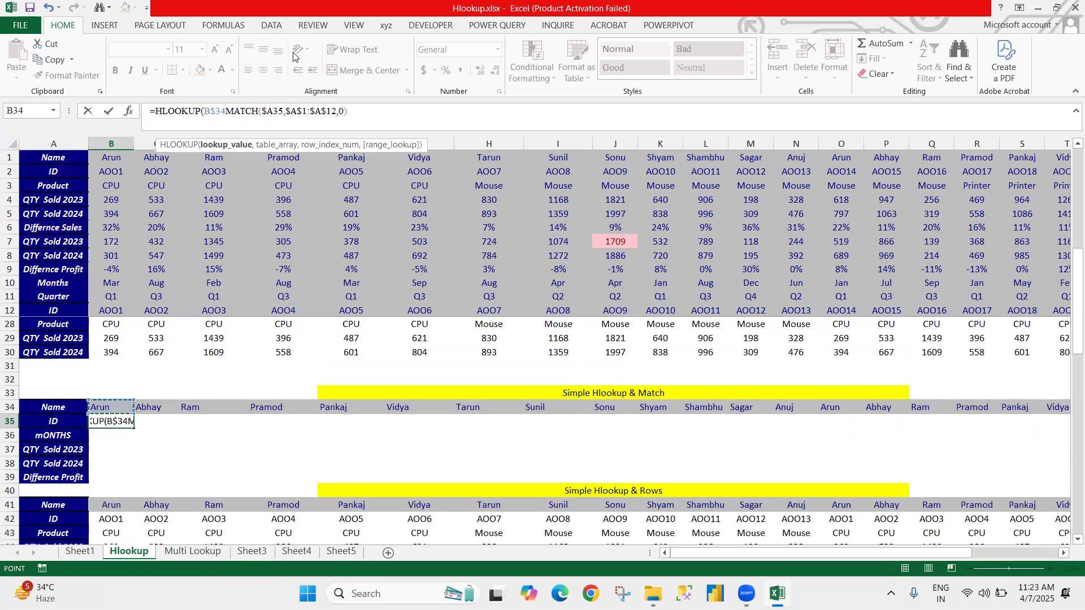
type(",")
key("ctrl+Up")
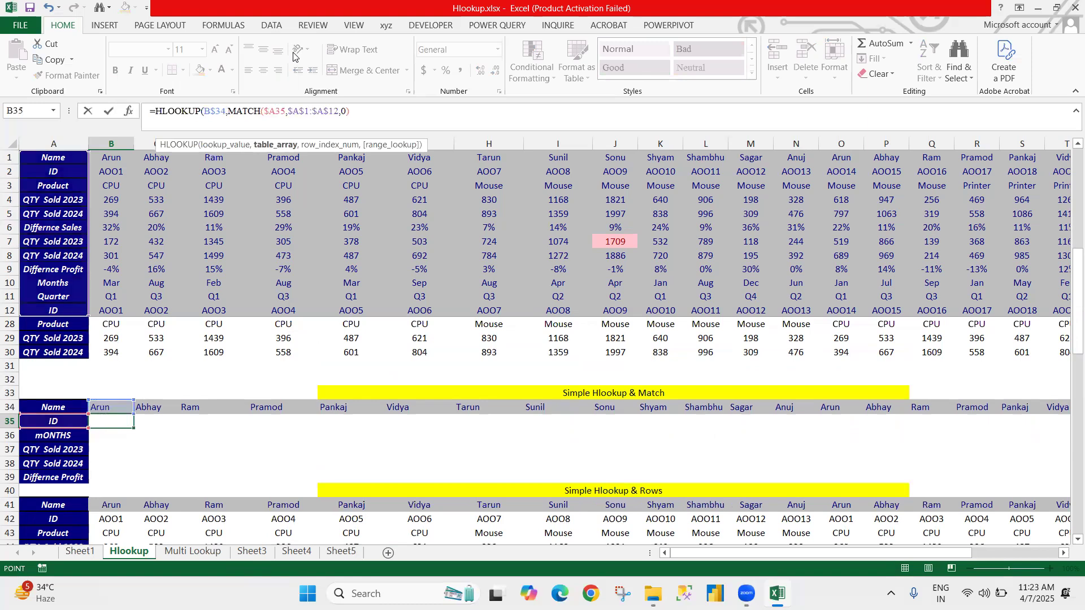
key("ctrl+Home")
key("ctrl+Up")
key("ctrl+Right")
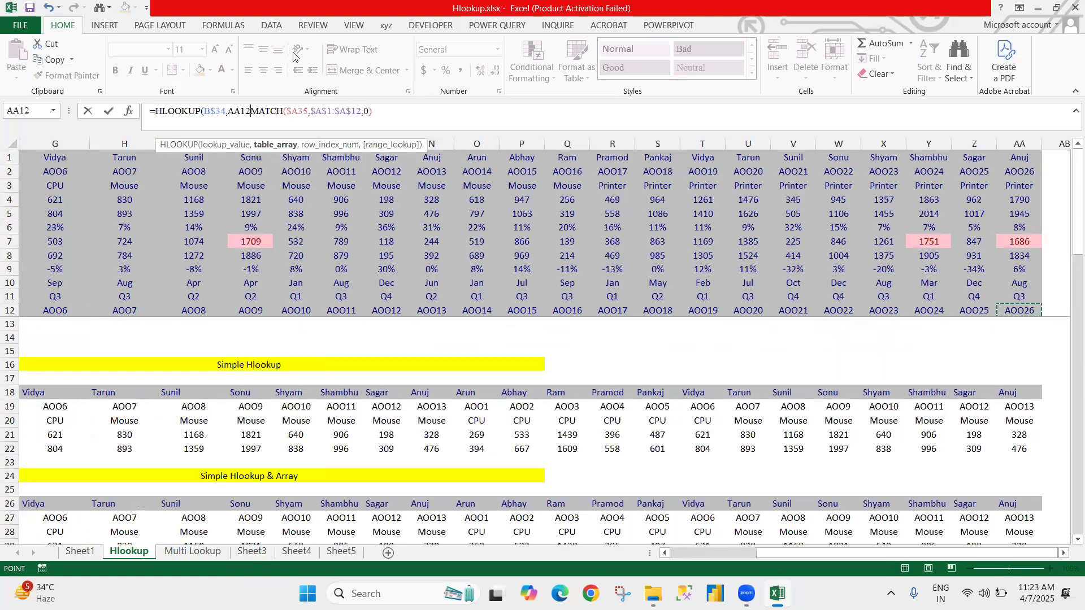
key("ctrl+Up")
key("ctrl+Left")
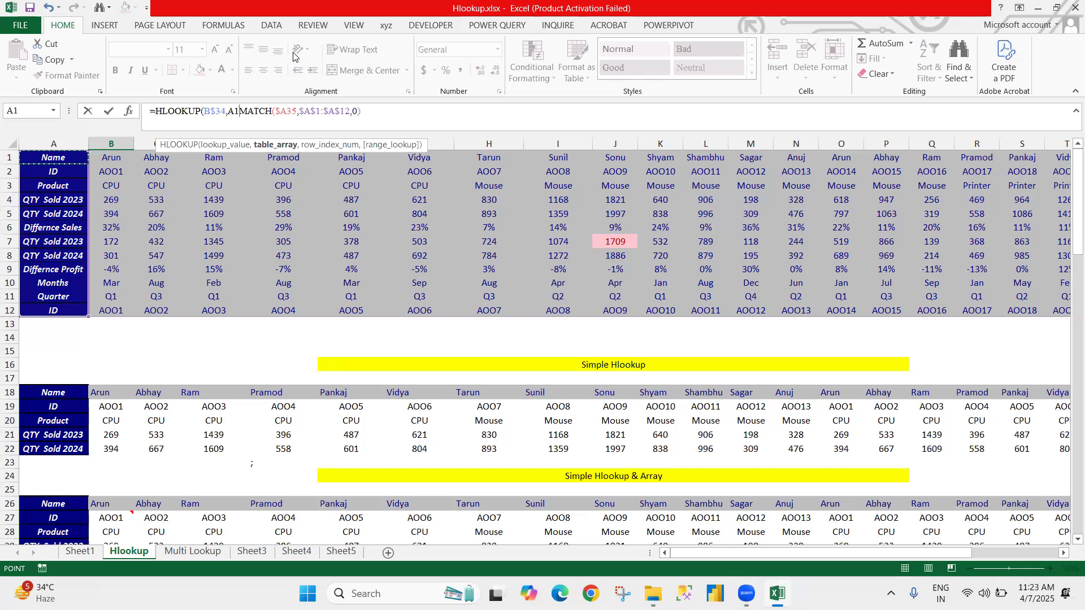
key("ctrl+shift+Right")
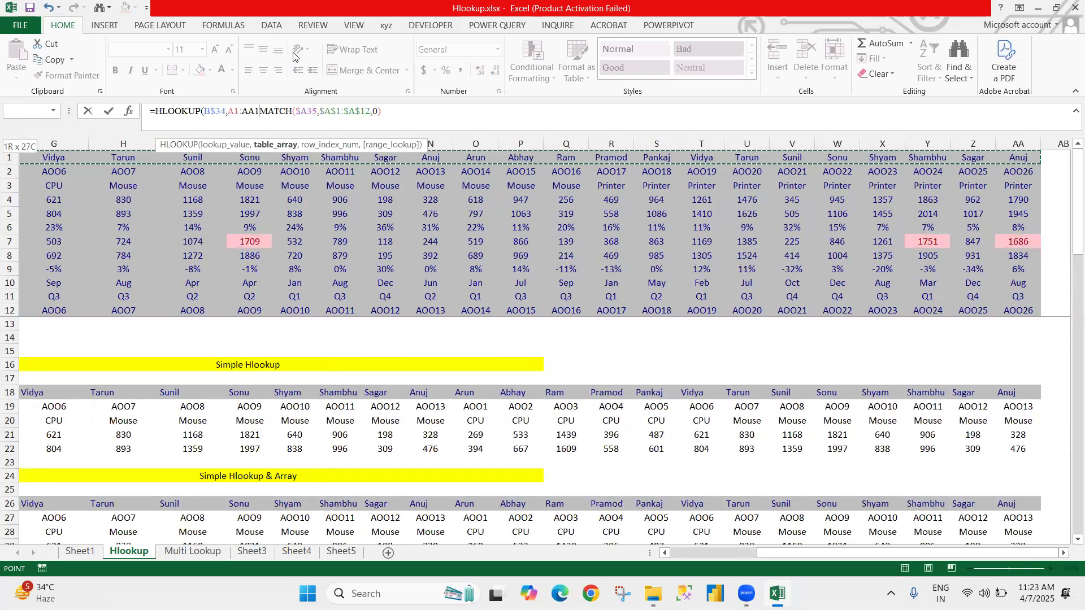
key("BackSpace")
key("BackSpace")
key("BackSpace")
key("BackSpace")
key("BackSpace")
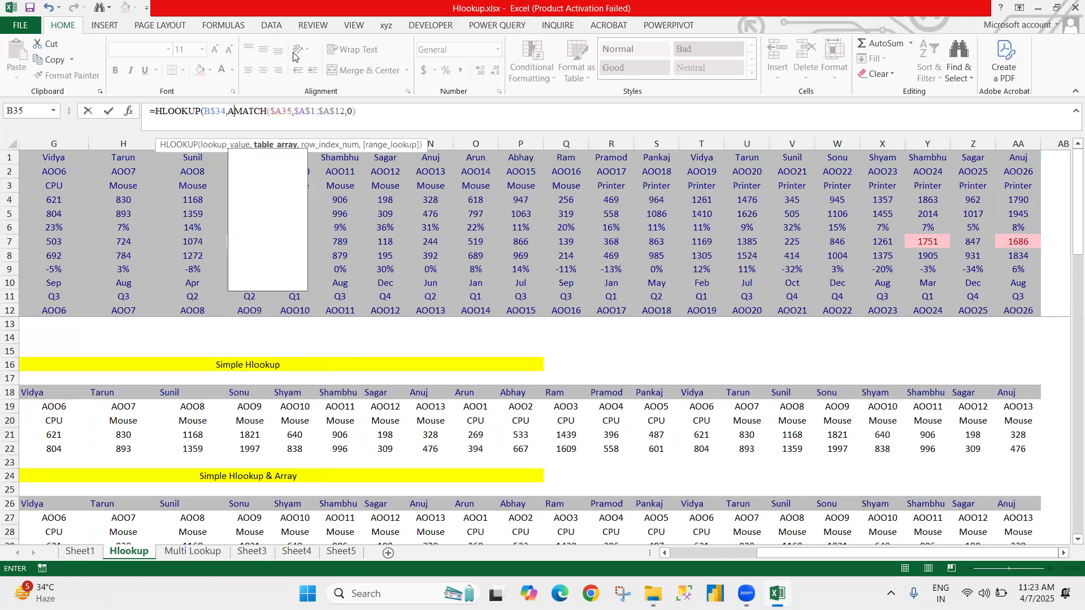
key("BackSpace")
Step: Complete the HLOOKUP formula in B35 with the named range hl as table array, MATCH as row index and 0 for exact match
type("hl")
key("Escape")
type(",")
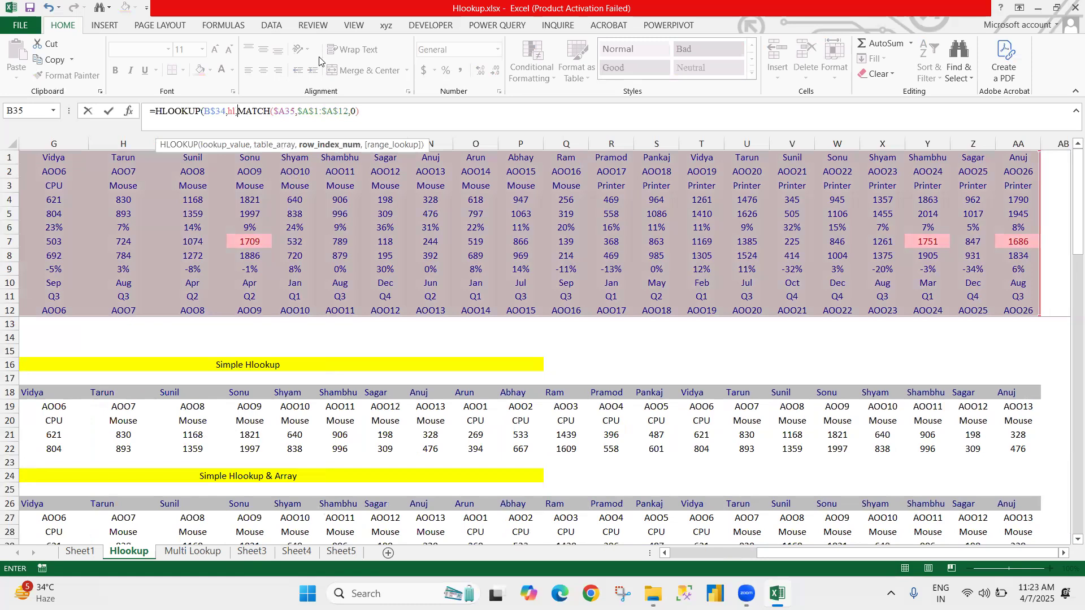
key("F2")
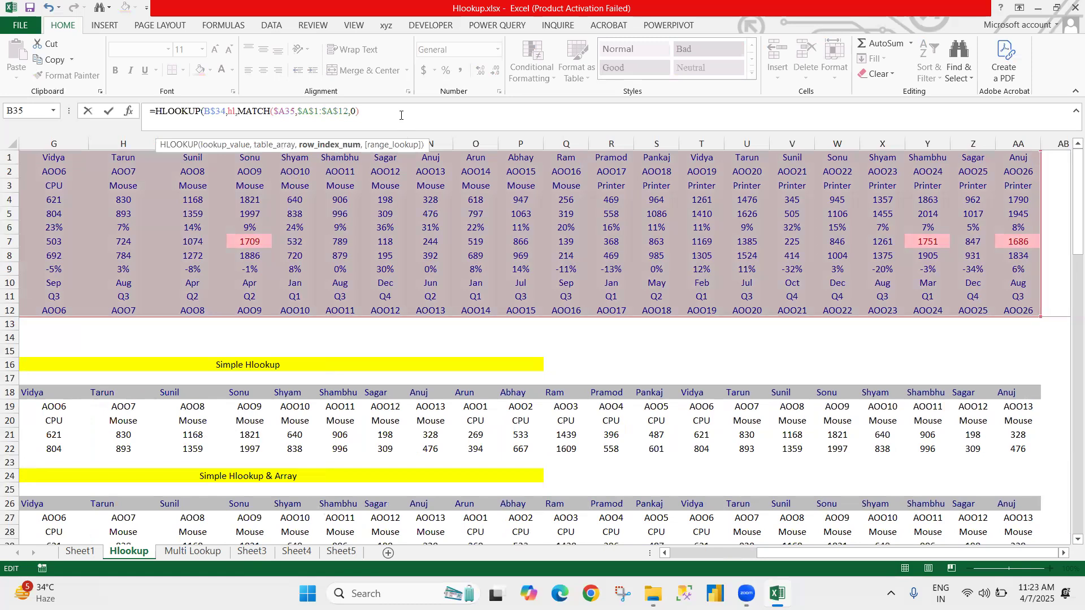
type(",0)")
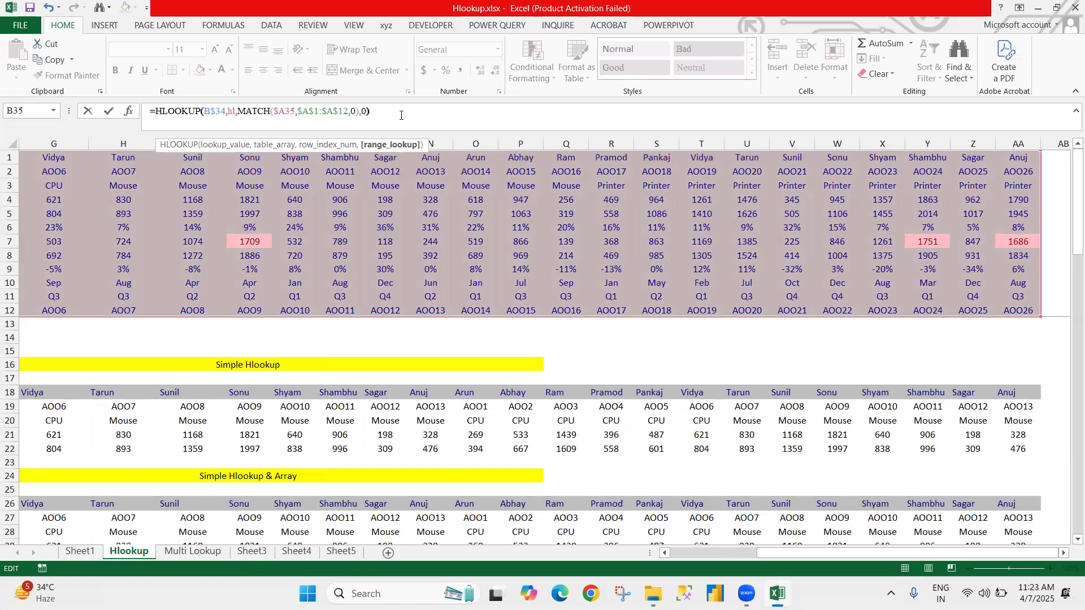
key("Return")
Step: Try swapping the ID and mONTHS labels in A35:A36, and undo the swap
key("Left")
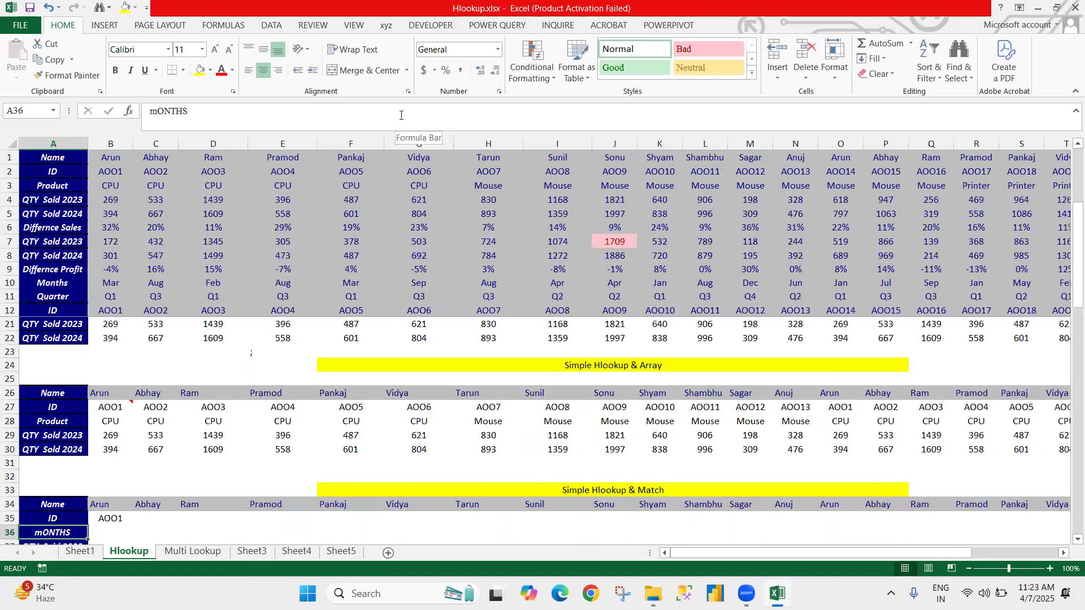
key("Up")
key("shift+Down")
key("ctrl+c")
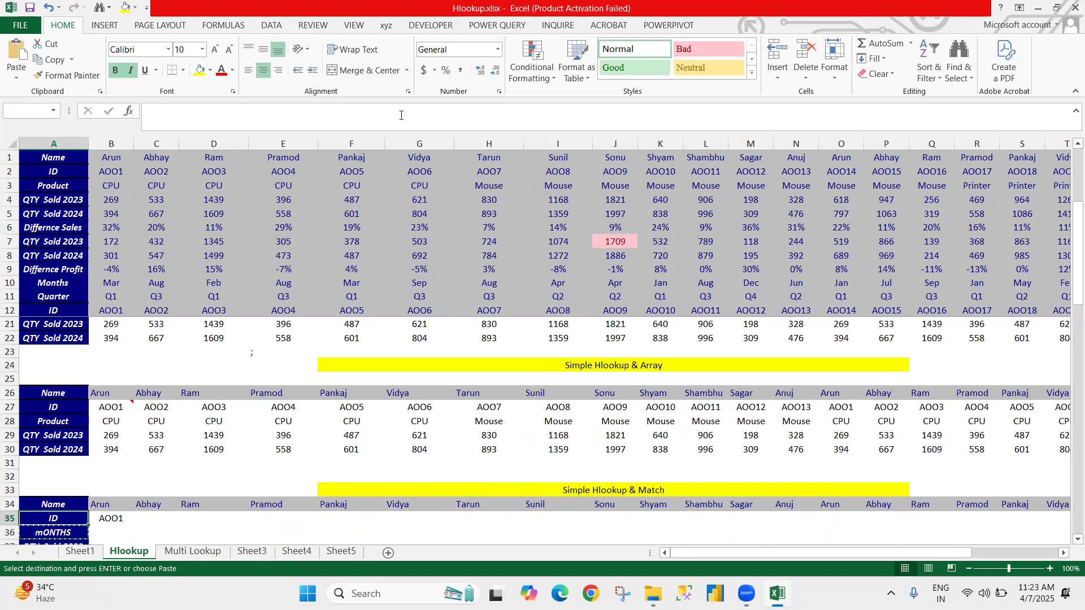
key("ctrl+plus")
key("Down")
key("ctrl+z")
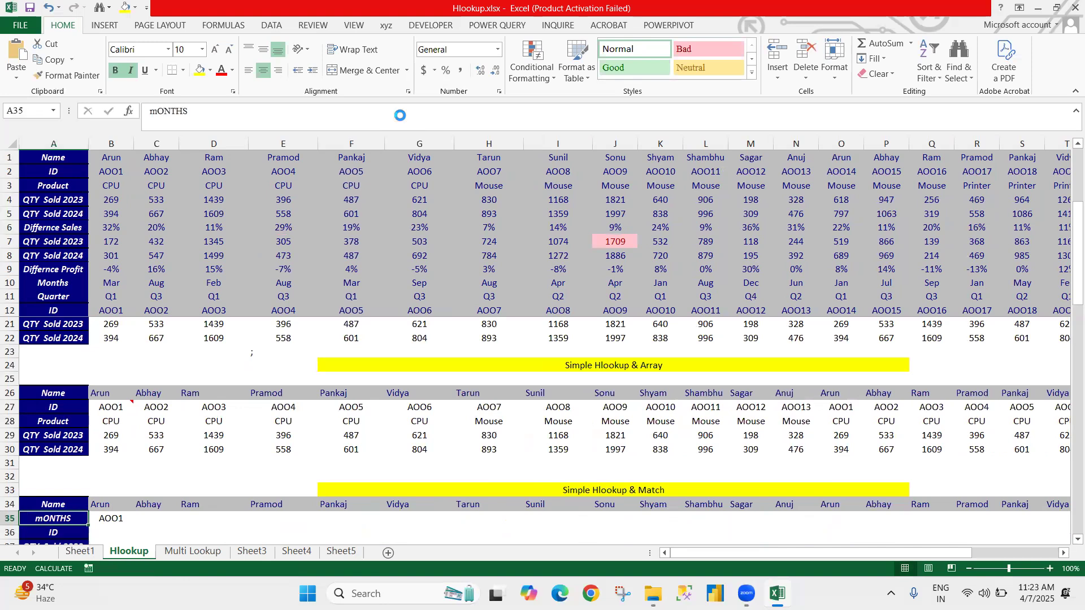
key("Down")
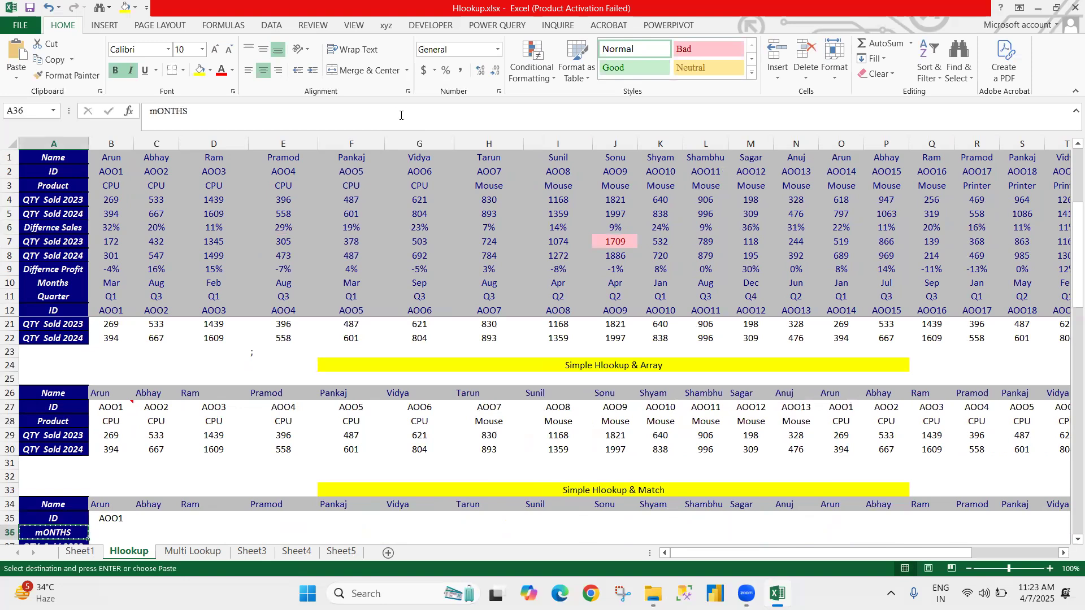
key("Escape")
Step: Copy the mONTHS label from A36 into A35 and enter ID in A36
key("ctrl+x")
key("Up")
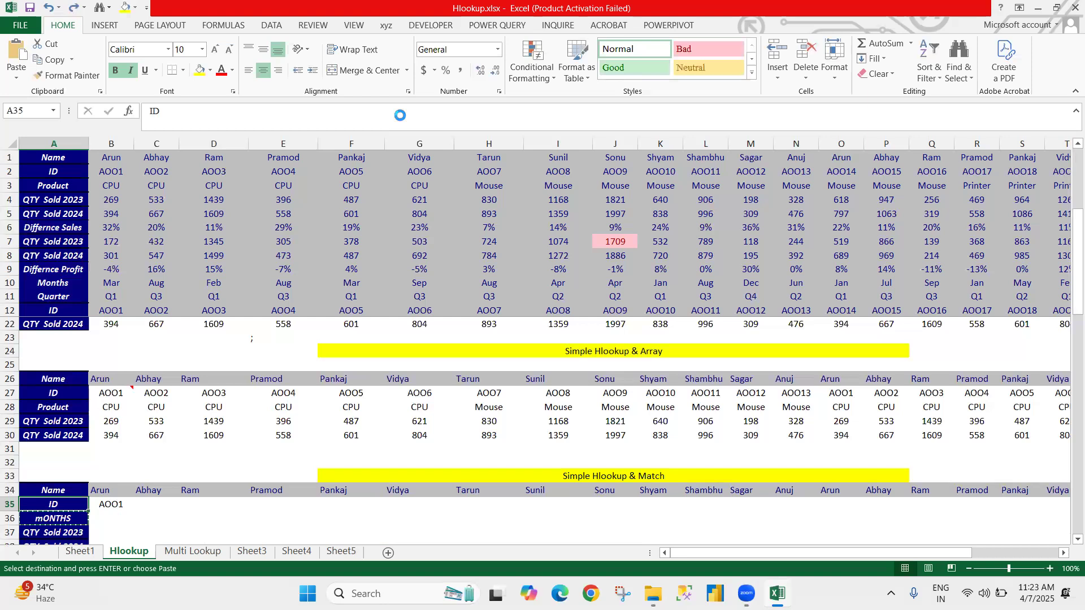
key("ctrl+v")
key("Return")
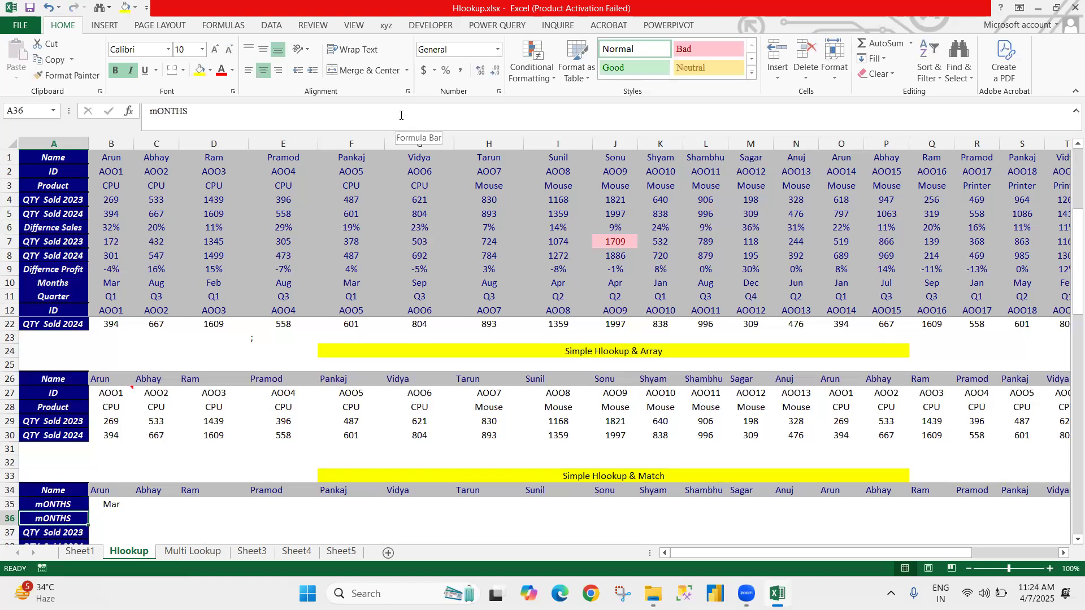
type("ID")
Step: Fill the HLOOKUP and MATCH formula from B35 down to the Differnce Profit row in B39
key("Up")
key("Right")
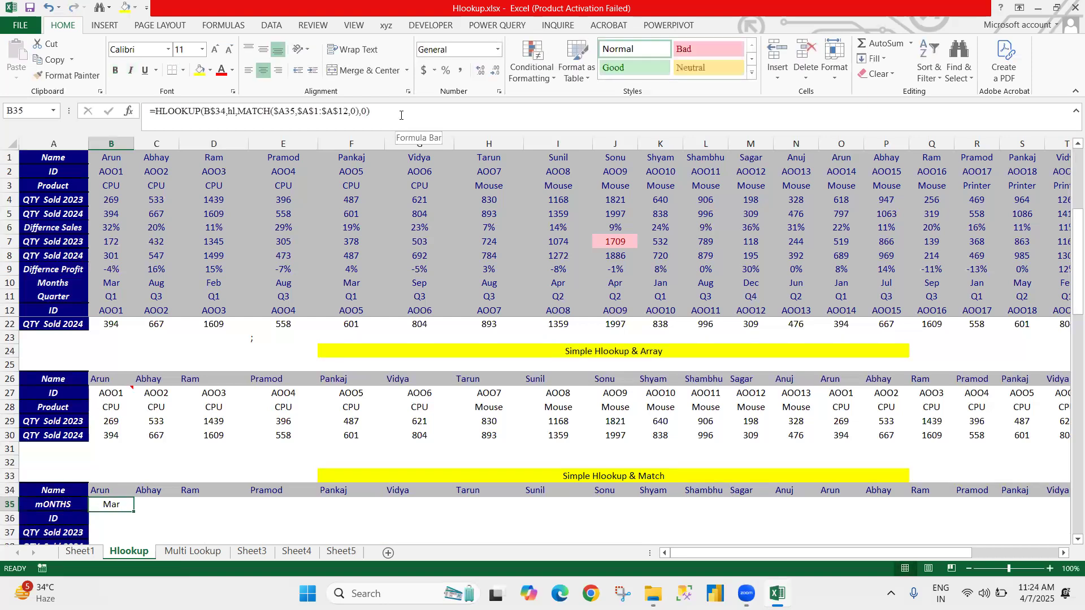
key("Down")
key("Down")
key("Down")
key("Down")
key("shift+Up")
key("shift+Up")
key("shift+Up")
key("shift+Up")
key("ctrl+d")
Step: Fill the formulas in B35:B39 across to column AA, under all the names in row 34
key("Up")
key("Up")
key("Up")
key("Up")
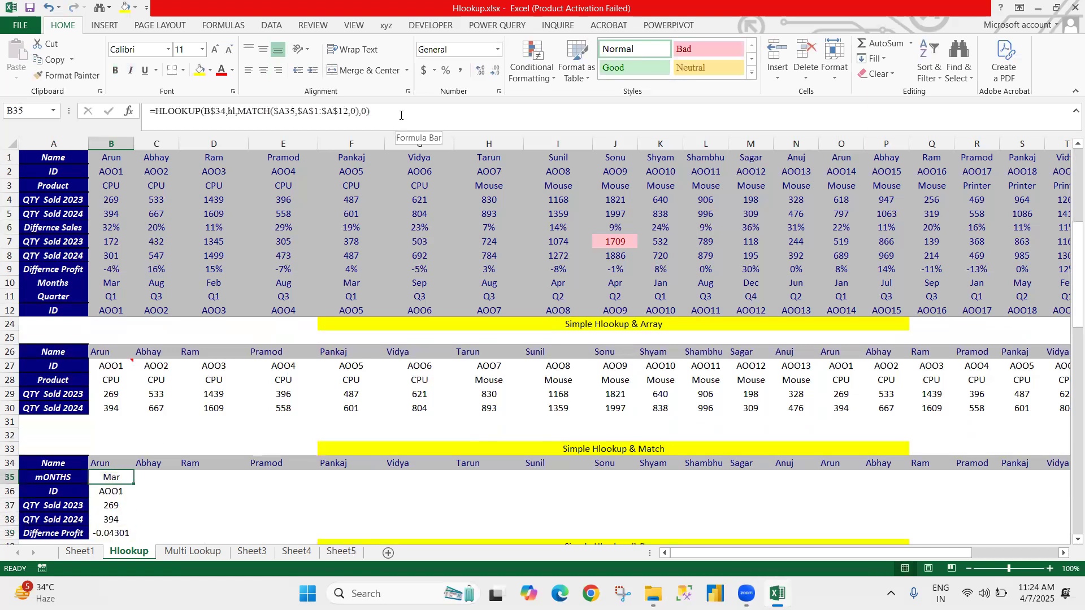
key("shift+Down")
key("shift+Down")
key("shift+Down")
key("shift+Right")
key("shift+Down")
key("shift+Right")
key("shift+Right")
key("shift+Right")
key("shift+Right")
key("shift+Right")
key("shift+Right")
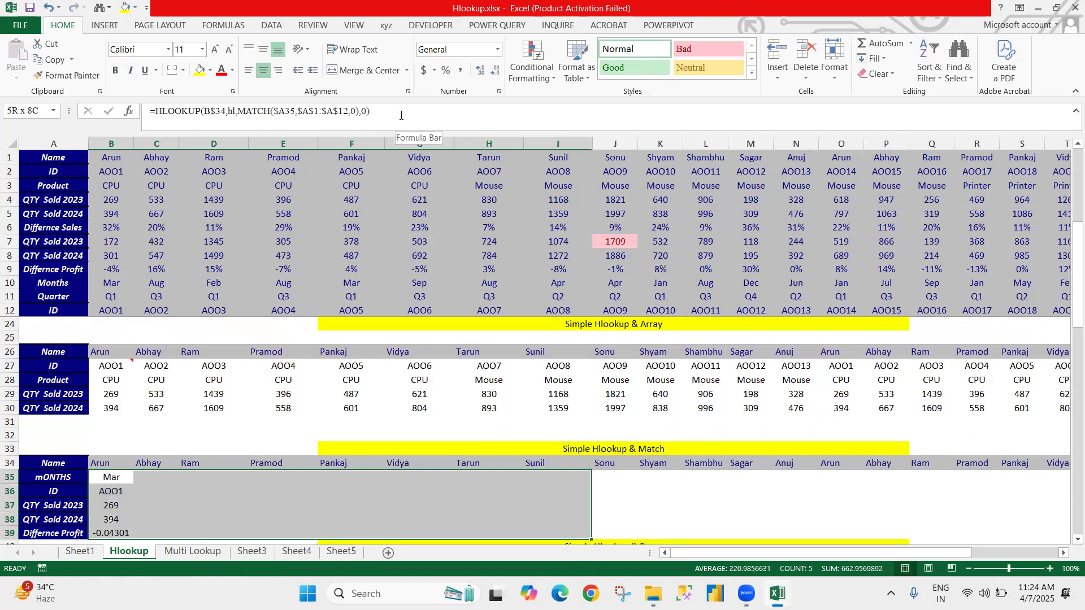
key("shift+Right")
key("shift+Right")
key("shift+Right")
key("shift+Right")
key("shift+Right")
key("shift+Right")
key("shift+Right")
key("shift+Right")
key("shift+Right")
key("shift+Right")
key("shift+Right")
key("shift+Right")
key("shift+Right")
key("shift+Right")
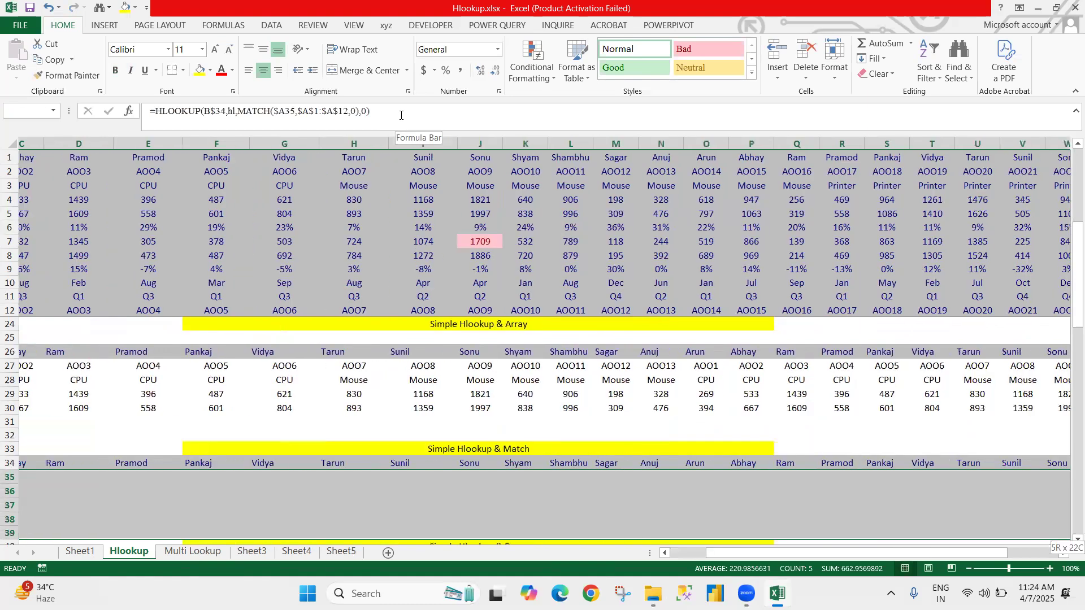
key("shift+Right")
key("shift+Right")
key("shift+Right")
key("shift+Right")
key("shift+Right")
key("shift+Right")
key("shift+Right")
key("shift+Right")
key("shift+Left")
key("shift+Left")
key("shift+Left")
key("shift+Left")
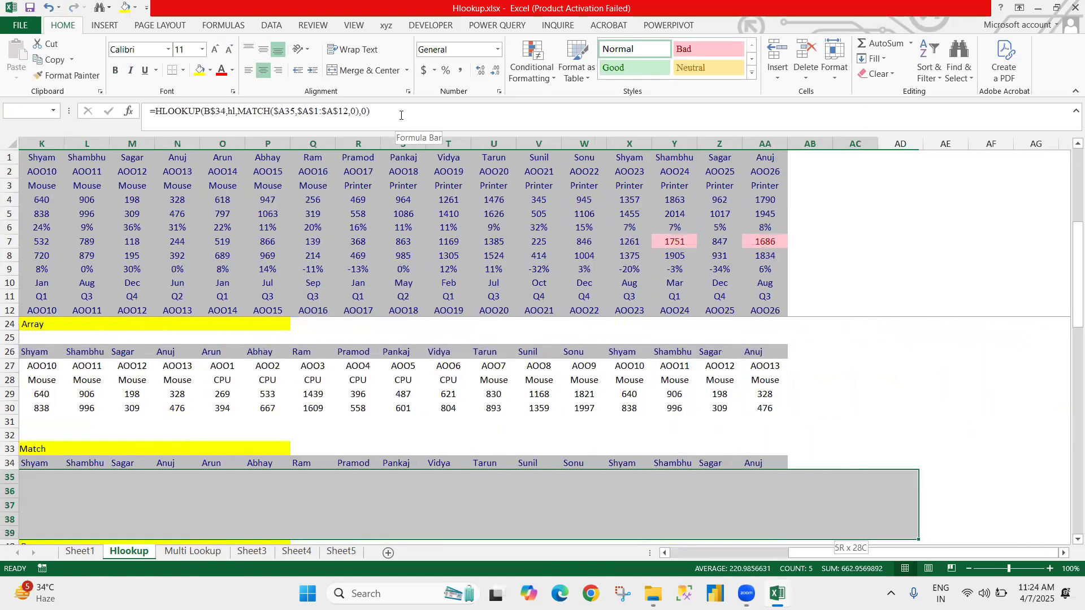
key("ctrl+r")
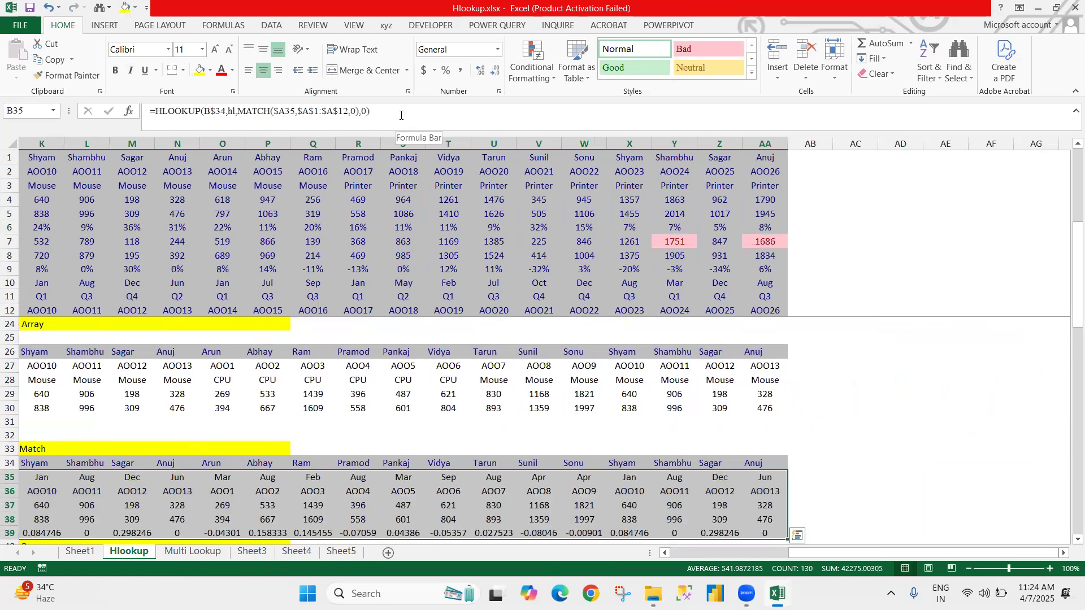
Step: Clear the existing results in B42:AA52 of the Simple Hlookup & Rows table
key("Home")
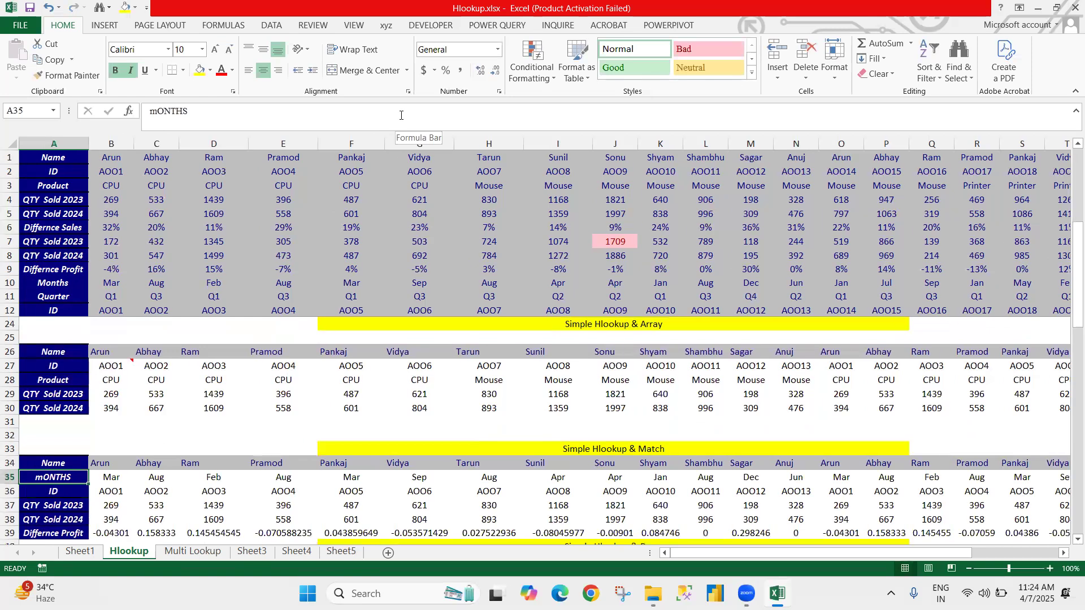
key("Down")
key("Down")
key("Down")
key("Down")
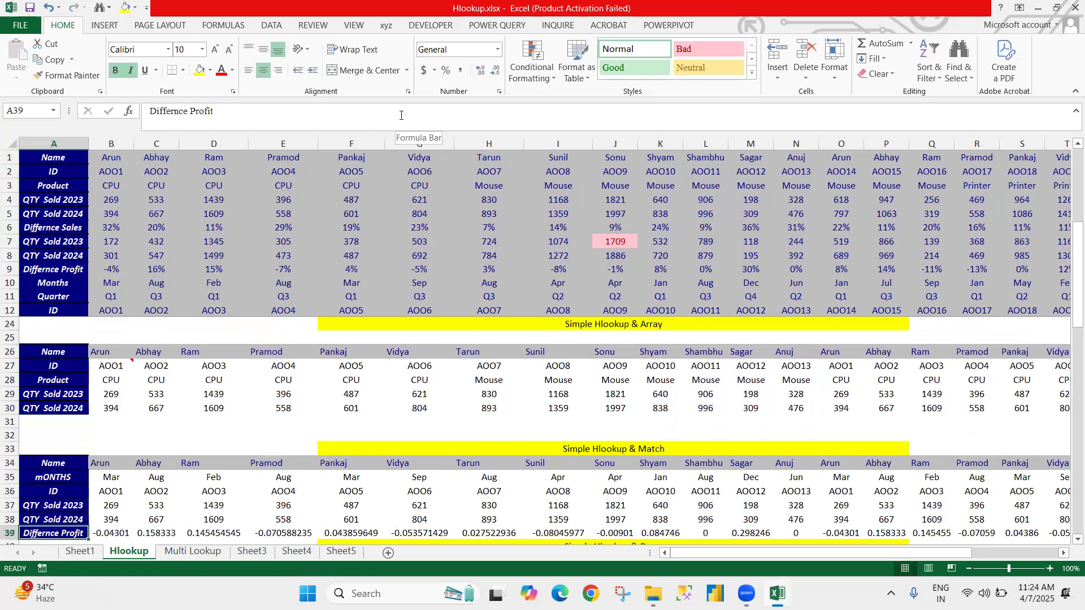
key("Down")
key("Down")
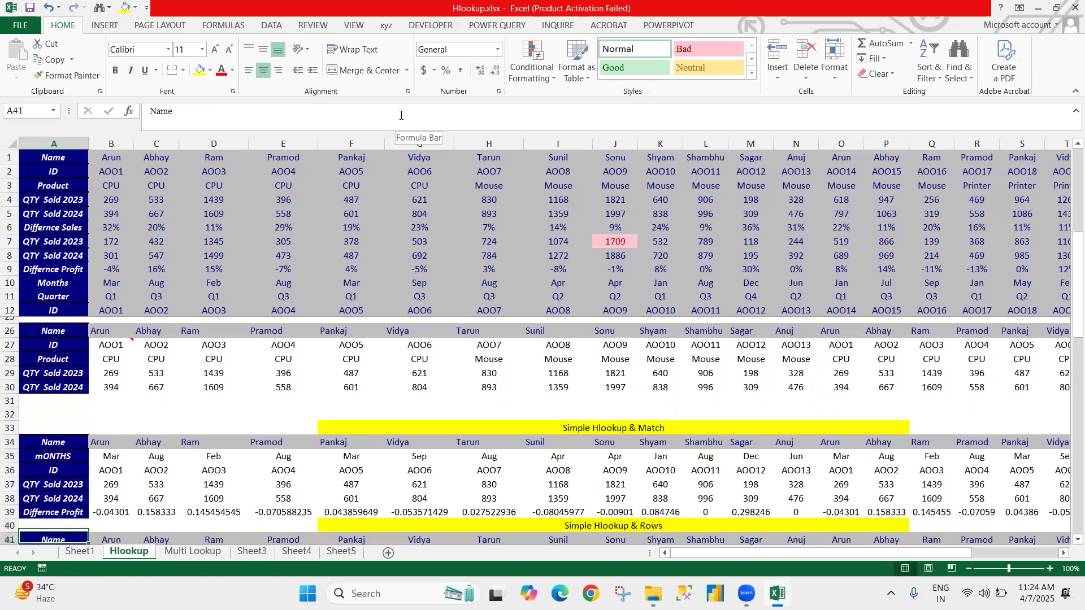
key("Down")
key("Down")
key("Down")
key("Down")
key("Down")
key("Down")
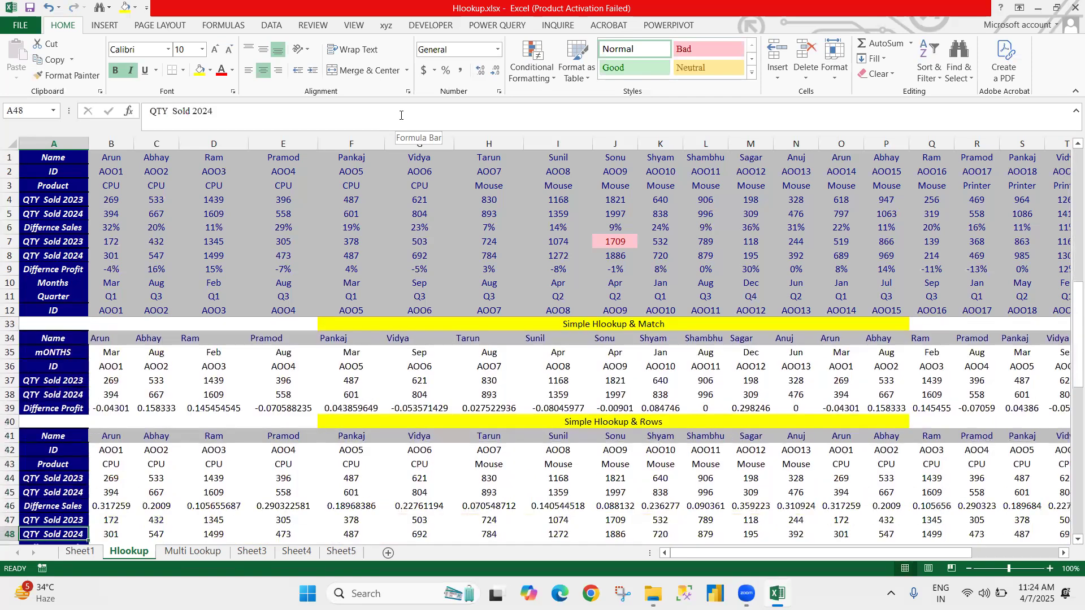
key("Right")
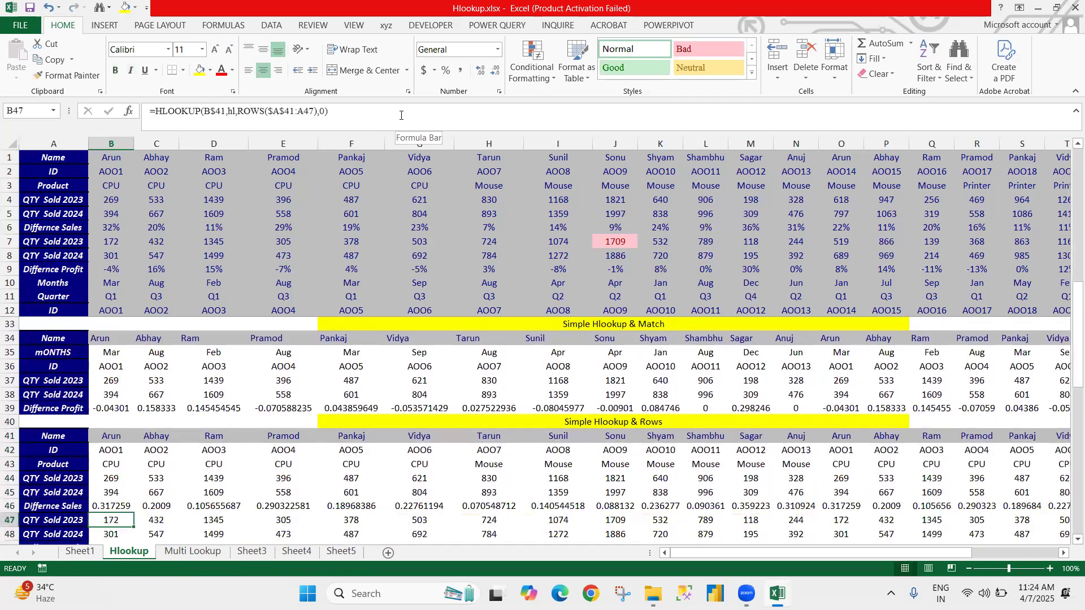
key("ctrl+Up")
key("Down")
key("ctrl+shift+Right")
key("ctrl+shift+Down")
key("Delete")
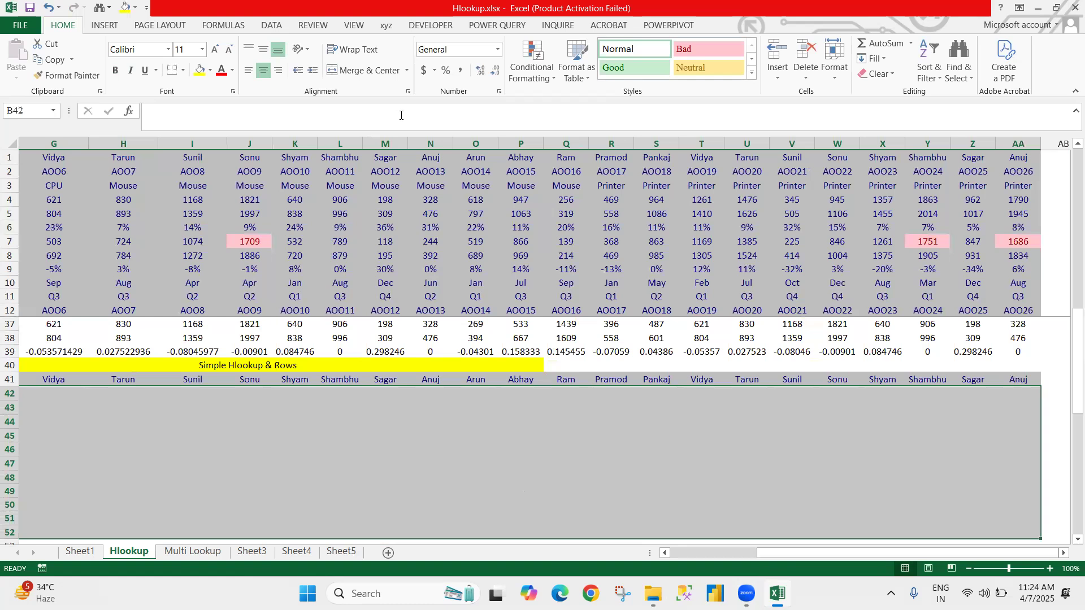
Step: Enter a ROWS formula in B42 that counts the rows of A42:A43
key("Left")
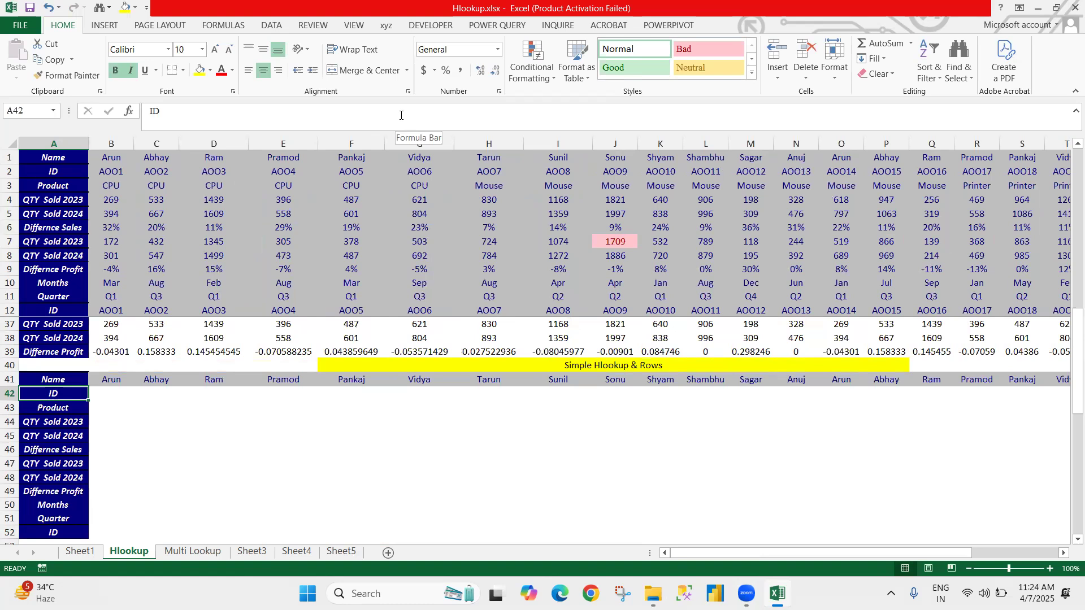
key("Right")
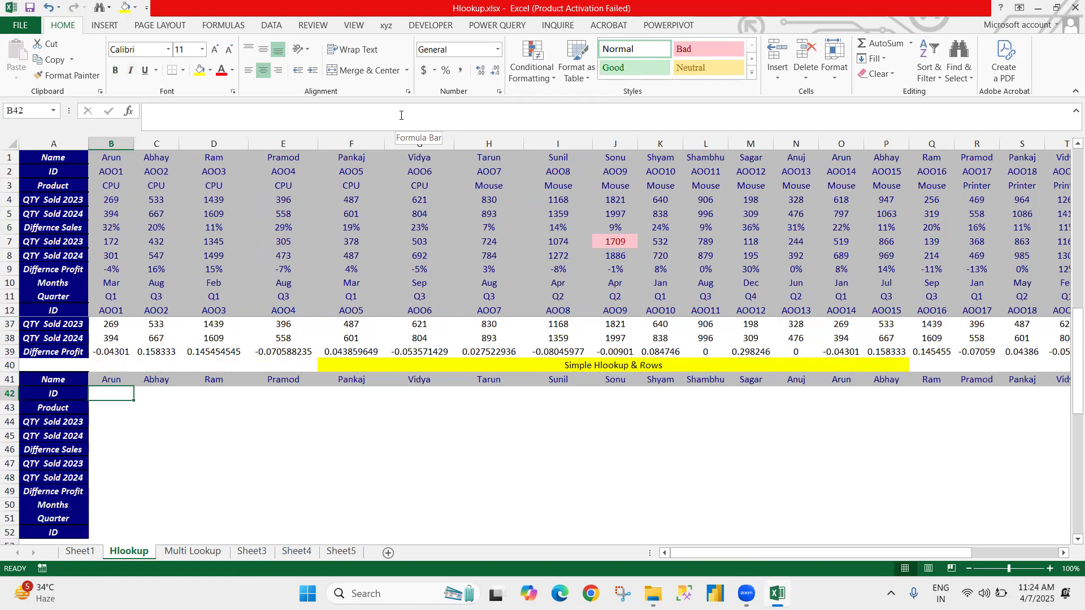
type("=row")
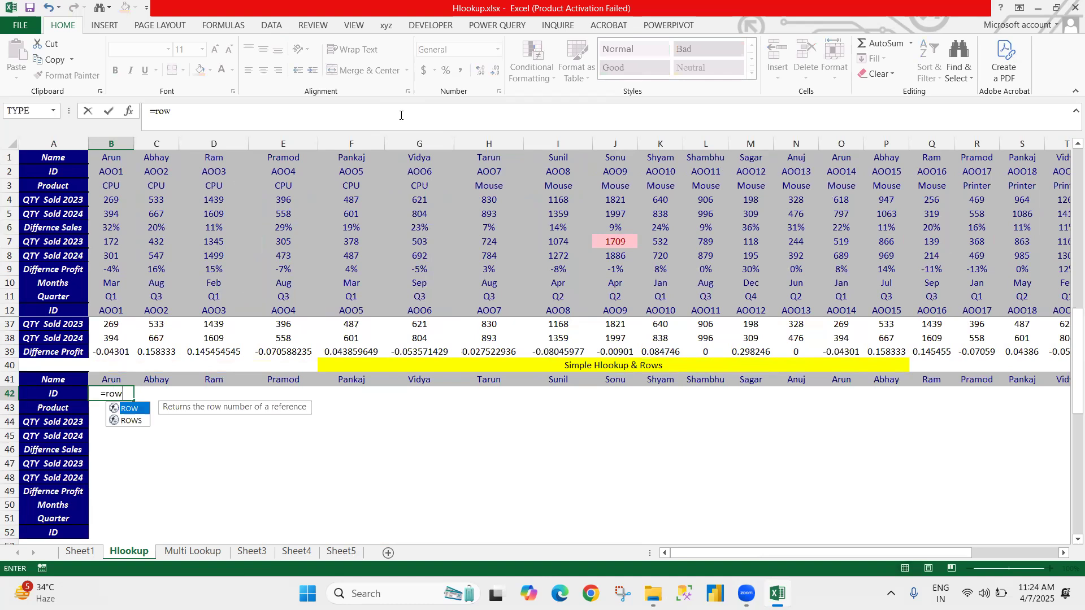
type("s")
key("Tab")
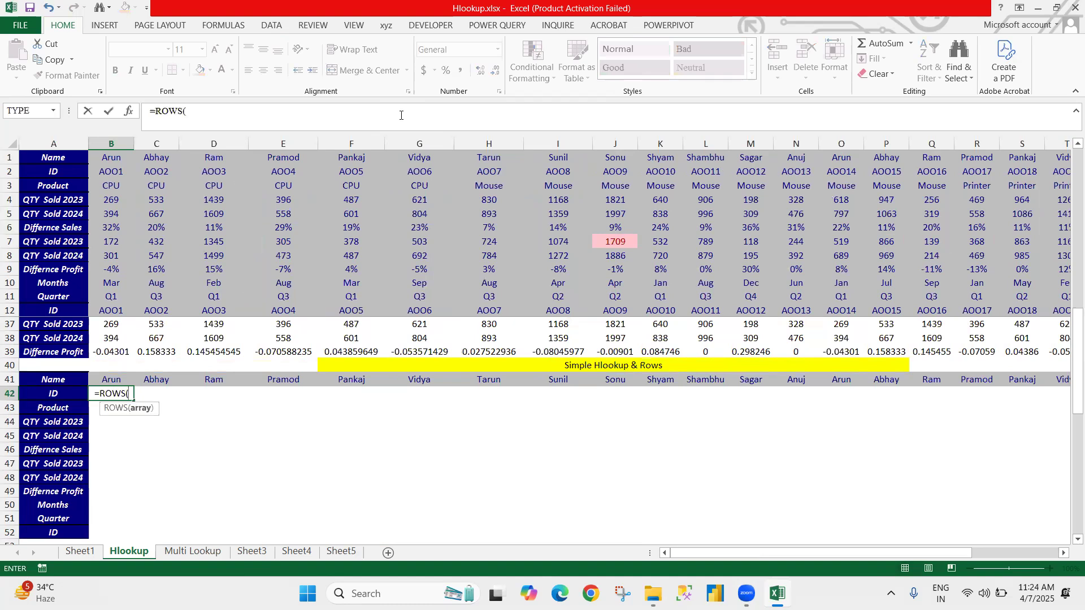
key("Left")
key("Left")
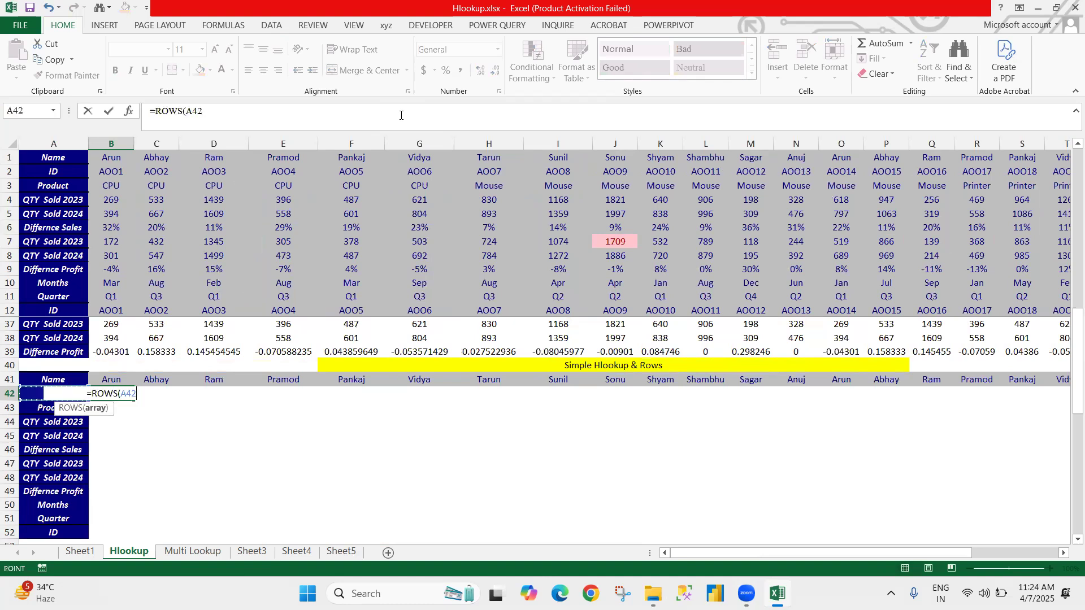
key("shift+Down")
key("Return")
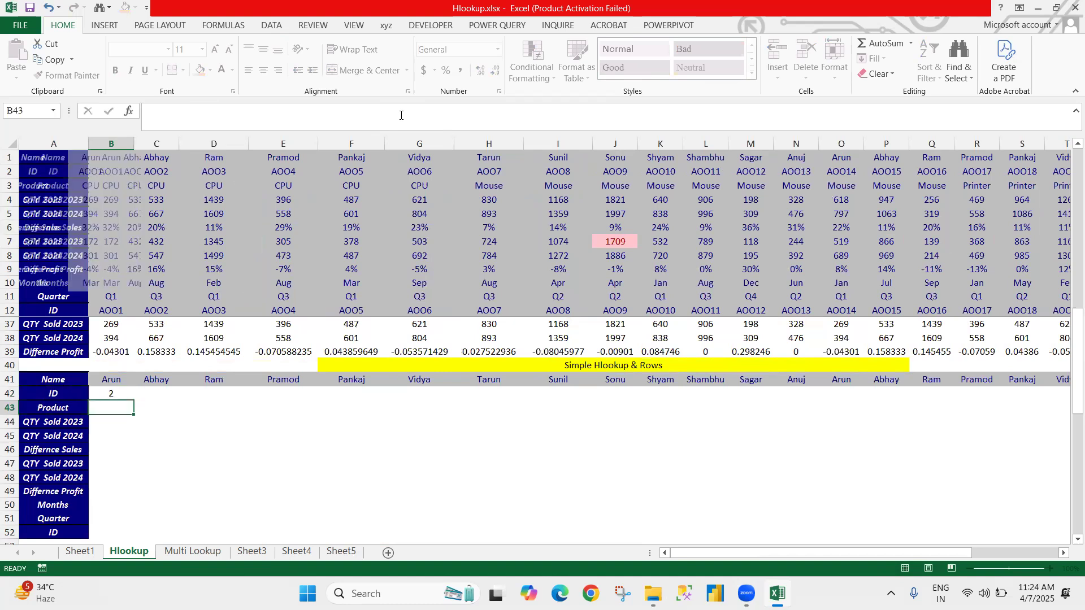
Step: Make the starting reference of the ROWS range in B42 absolute, as $A$42:A43
key("Up")
left_click(196, 110)
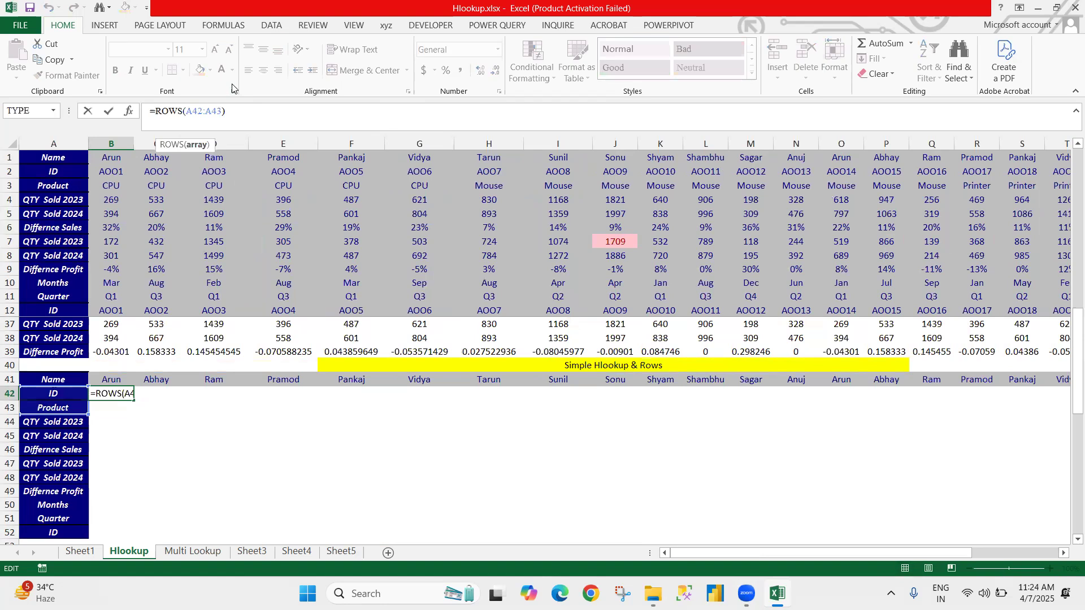
key("F4")
key("Return")
Step: Fill the ROWS formula from B42 down to the last ID row in B52
key("Left")
key("ctrl+Down")
key("Right")
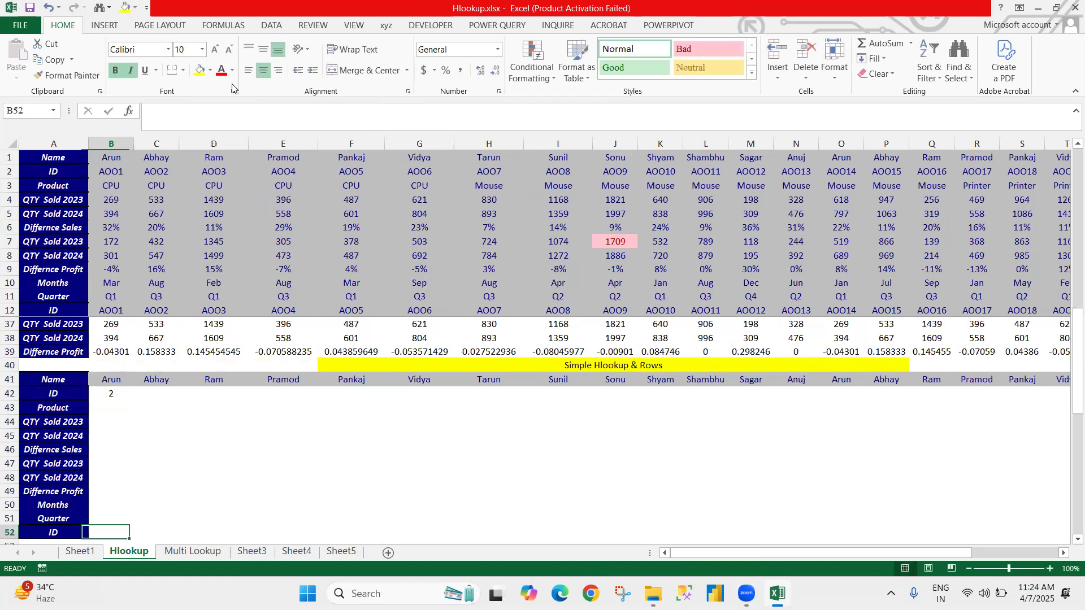
key("ctrl+shift+Up")
key("ctrl+d")
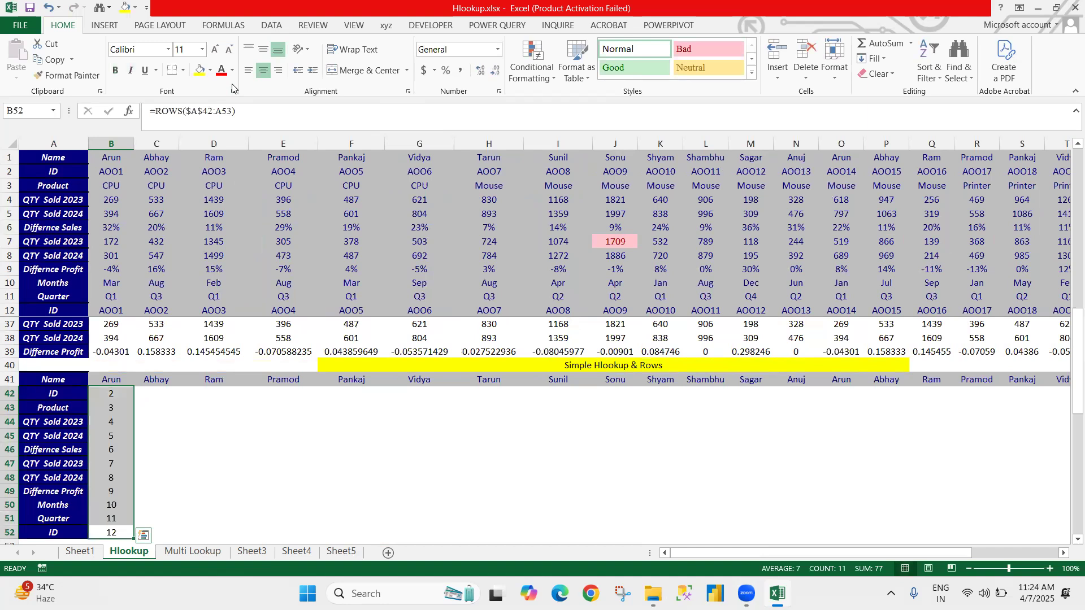
Step: Wrap the ROWS formula in B42 in an HLOOKUP function with B$41 as the lookup value
key("Left")
key("ctrl+Up")
key("Down")
key("Right")
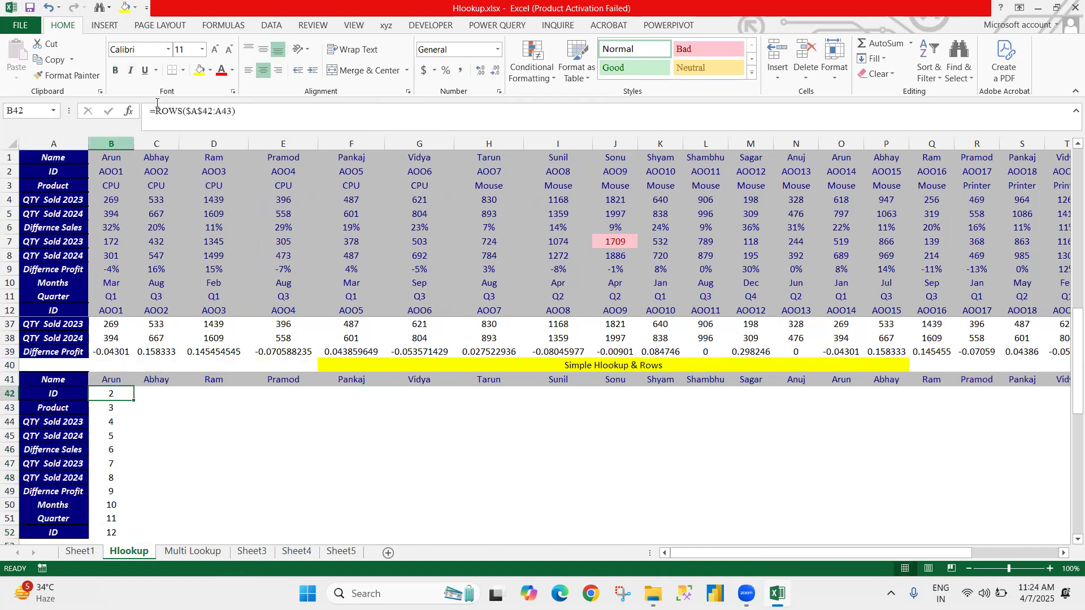
key("F2")
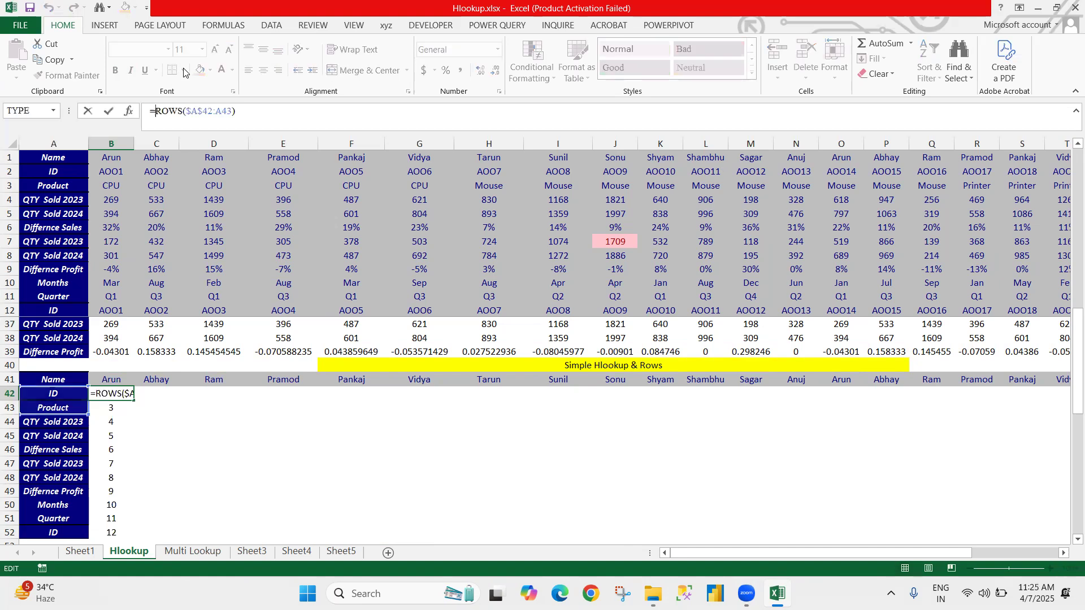
type("hl")
key("Tab")
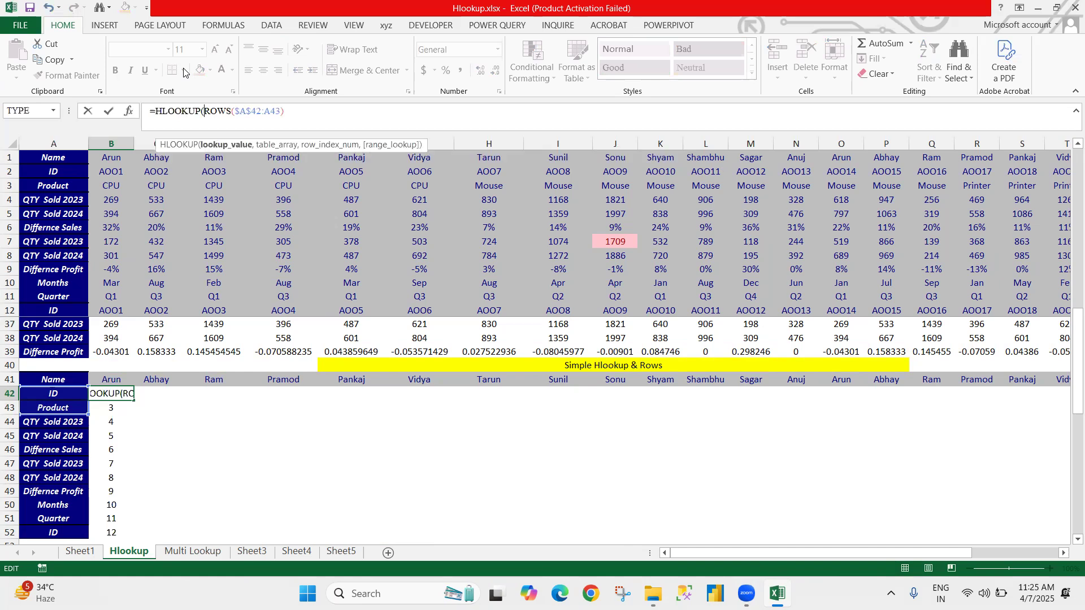
key("F2")
key("Up")
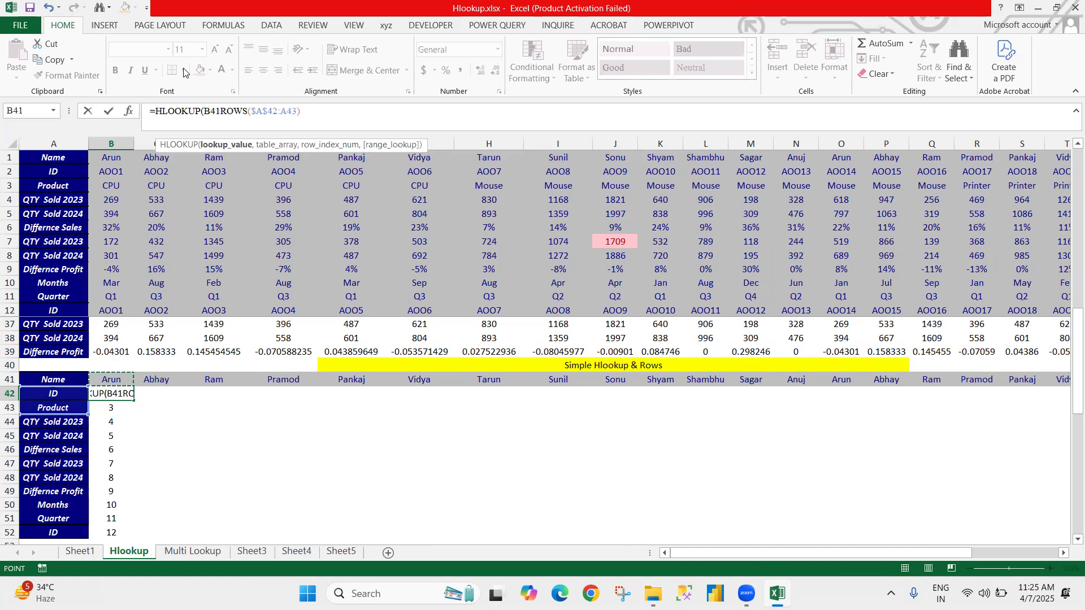
key("F4")
key("F4")
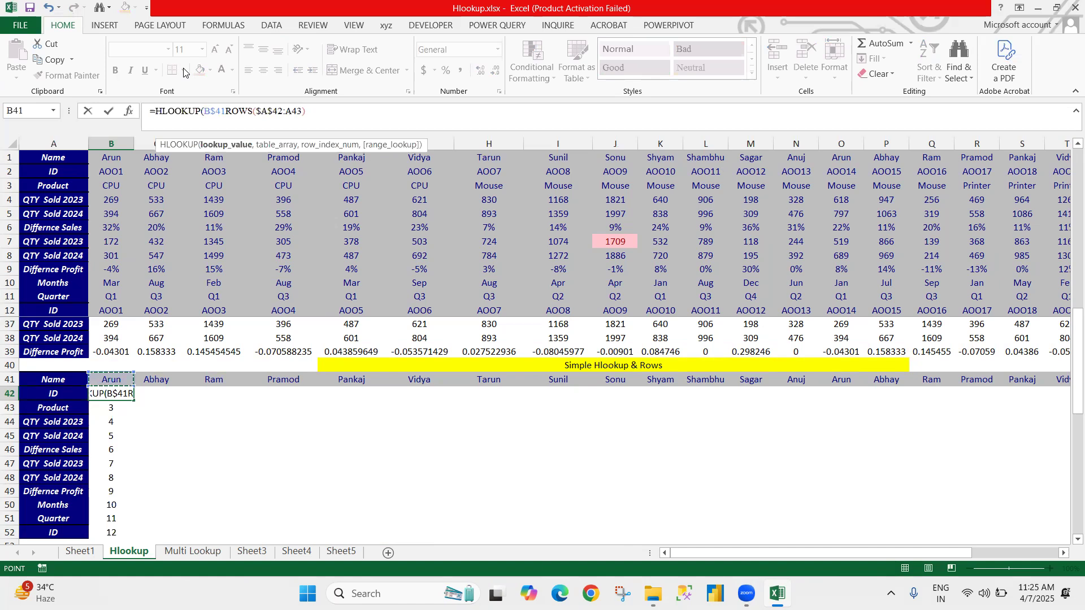
Step: Complete the HLOOKUP in B42 with hl as the table array, the ROWS part as row index and 0 for exact match
type(",hl")
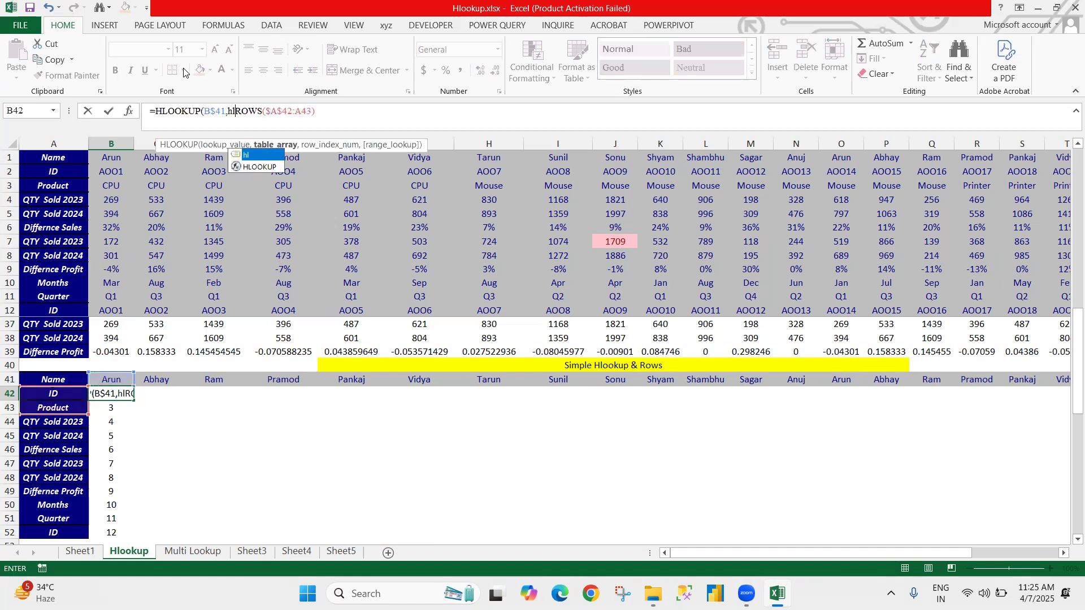
key("Escape")
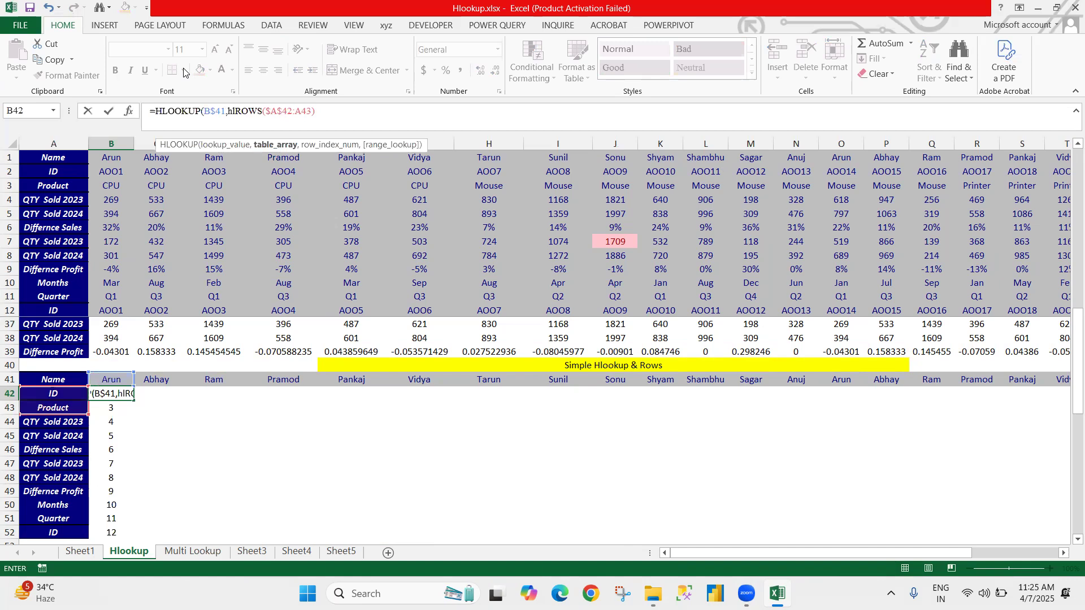
type(",")
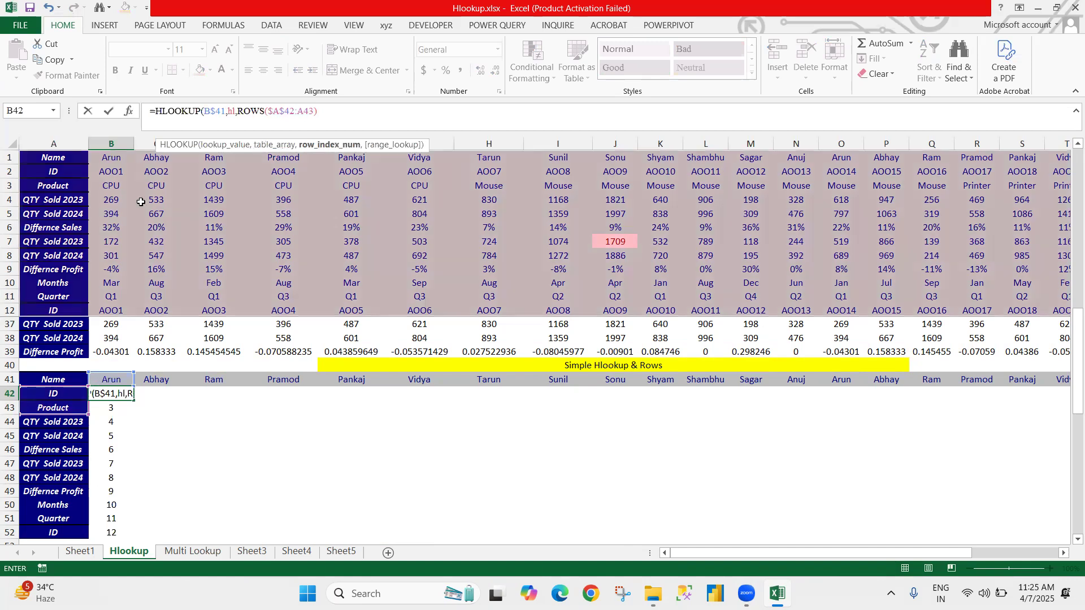
left_click(343, 115)
type(",")
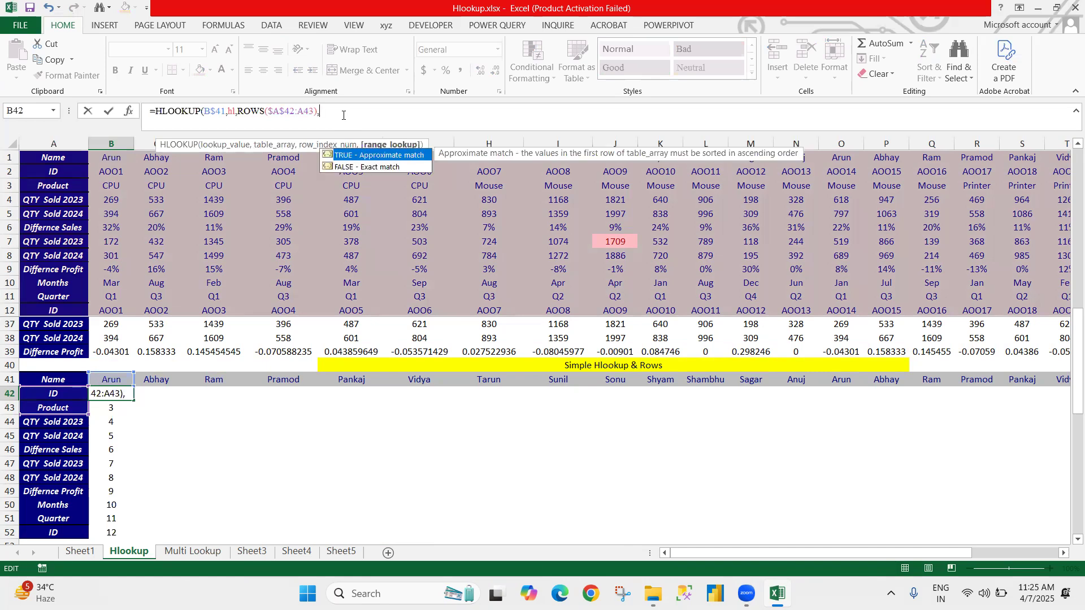
type("0)")
key("Return")
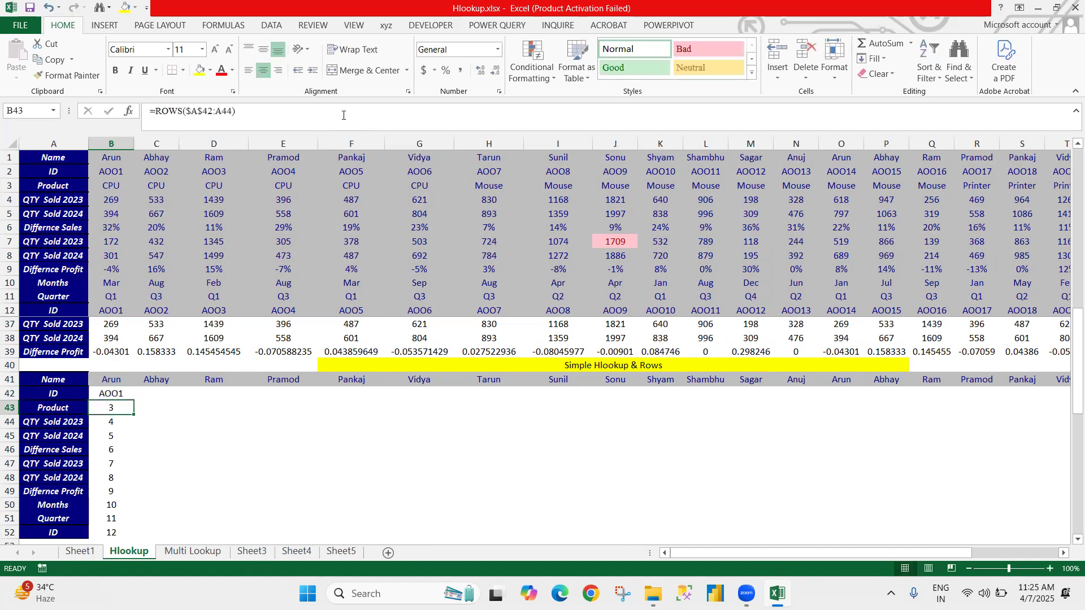
Step: Fill the HLOOKUP and ROWS formula from B42 down to B52
key("Up")
key("ctrl+shift+Down")
key("ctrl+d")
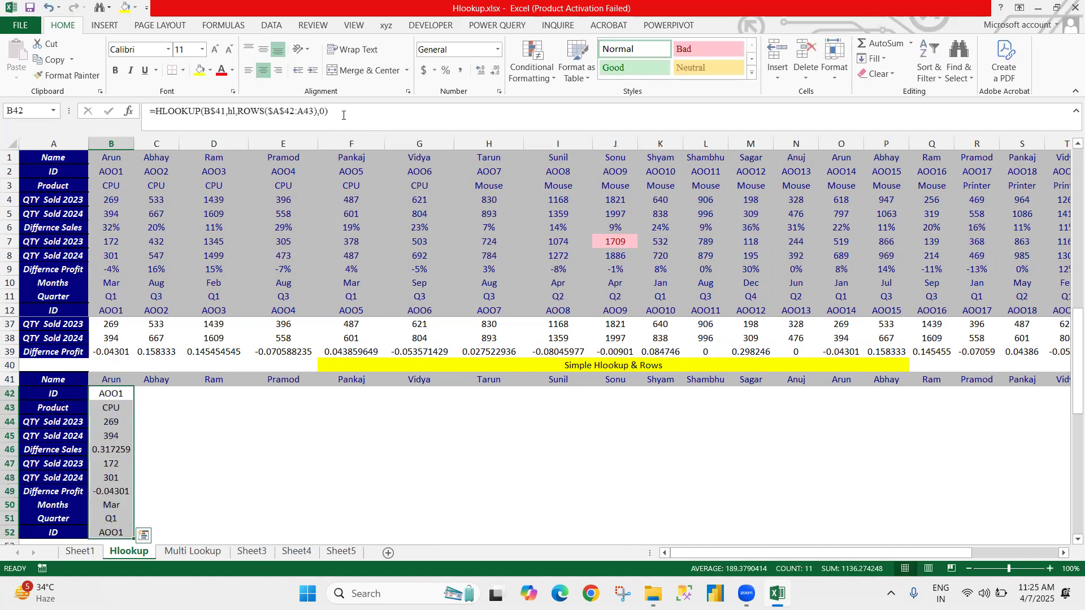
Step: Fill the formulas in B42:B52 across the Simple Hlookup & Rows table to column AA
key("shift+BackSpace")
key("shift+Right")
key("shift+Right")
key("shift+Right")
key("shift+Right")
key("shift+Right")
key("shift+Right")
key("shift+Right")
key("shift+Right")
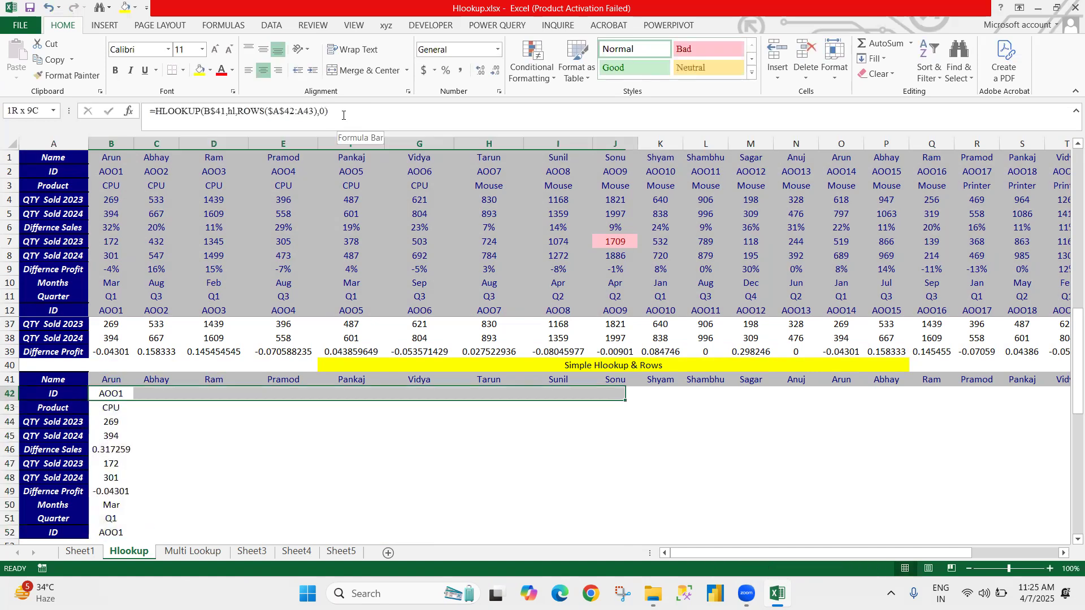
key("shift+Right")
key("shift+Right")
key("shift+Right")
key("shift+Right")
key("shift+Right")
key("shift+Right")
key("shift+Right")
key("shift+Right")
key("shift+Right")
key("shift+Right")
key("shift+Right")
key("shift+Right")
key("shift+Right")
key("shift+Right")
key("shift+Right")
key("shift+Right")
key("shift+Right")
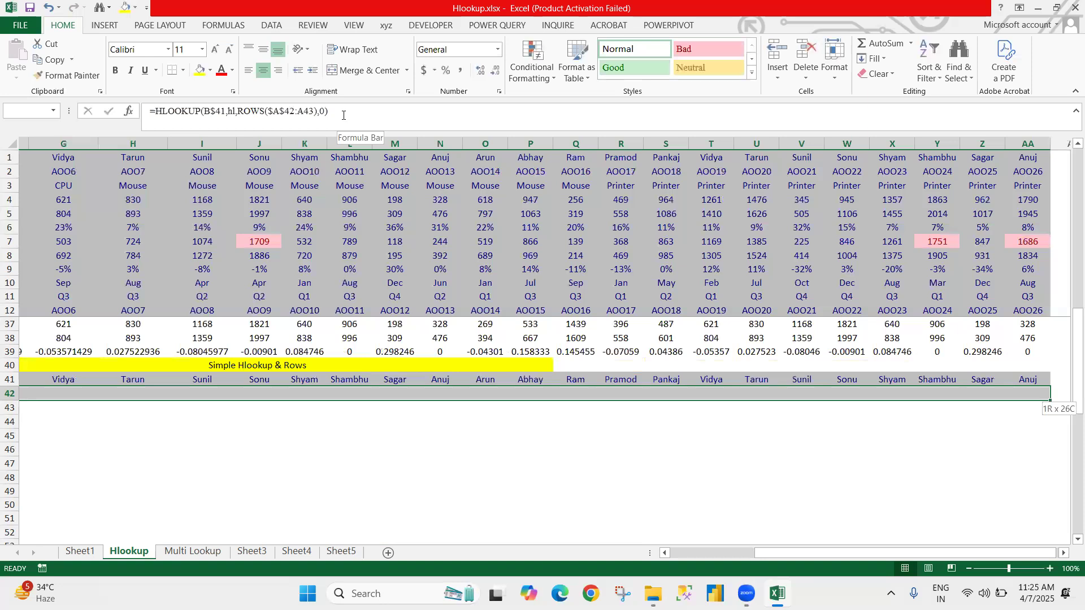
key("shift+Right")
key("shift+Right")
key("shift+Right")
key("shift+Right")
key("shift+Left")
key("shift+Left")
key("shift+Left")
key("shift+Left")
key("shift+Down")
key("shift+Down")
key("shift+Down")
key("shift+Down")
key("shift+Down")
key("shift+Down")
key("shift+Down")
key("shift+Down")
key("shift+Down")
key("shift+Down")
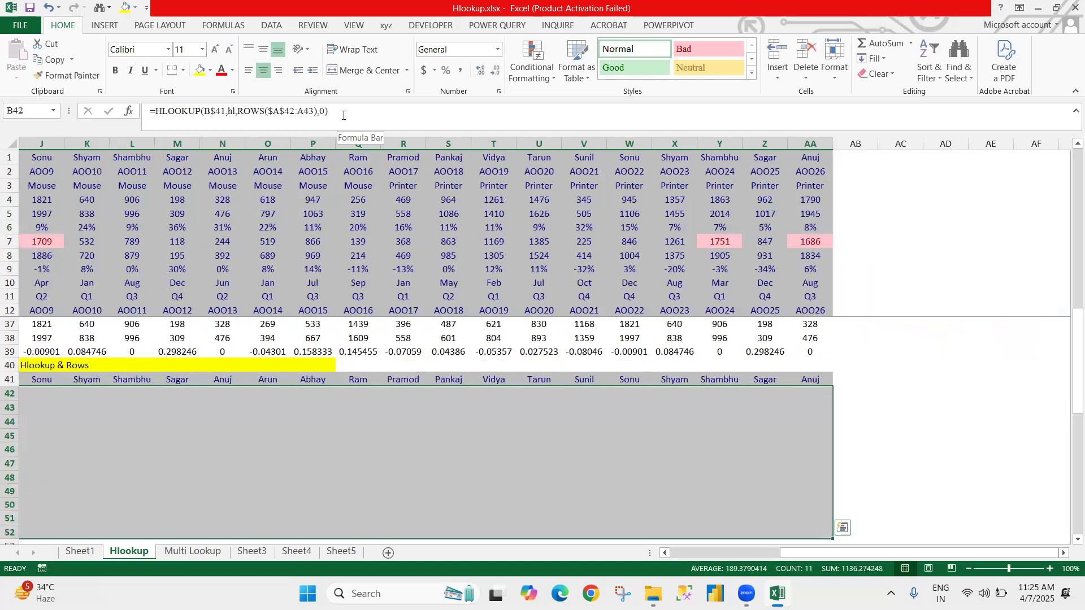
key("ctrl+r")
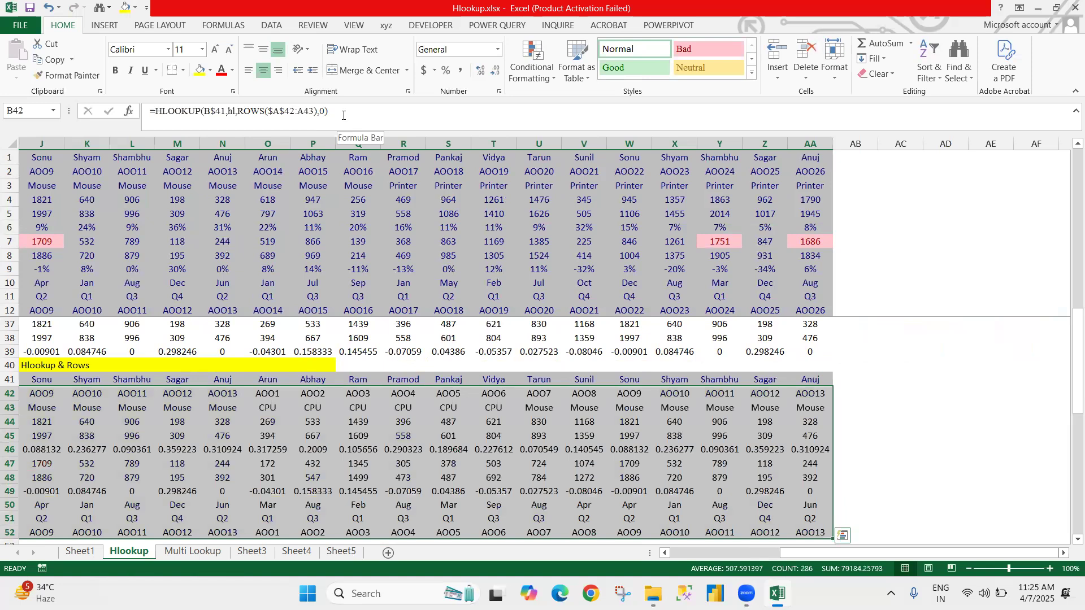
Step: Clear the existing Name results in B58:AA58 of the Simple Reverse Hlookup table
key("Left")
key("ctrl+Down")
key("Down")
key("Down")
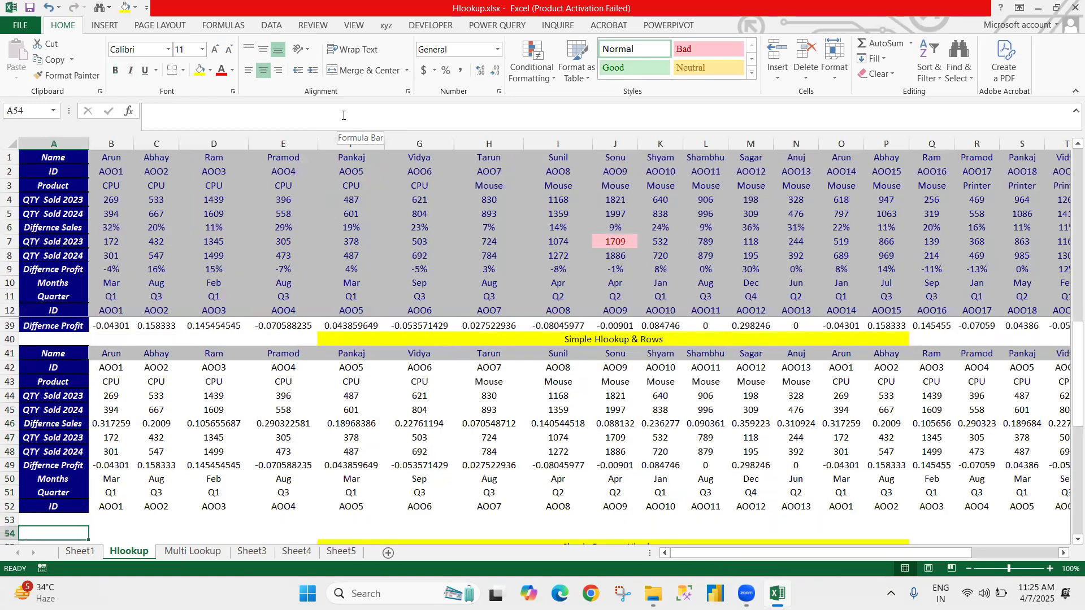
key("ctrl+Down")
key("ctrl+Down")
key("ctrl+Down")
key("Up")
key("Up")
key("Up")
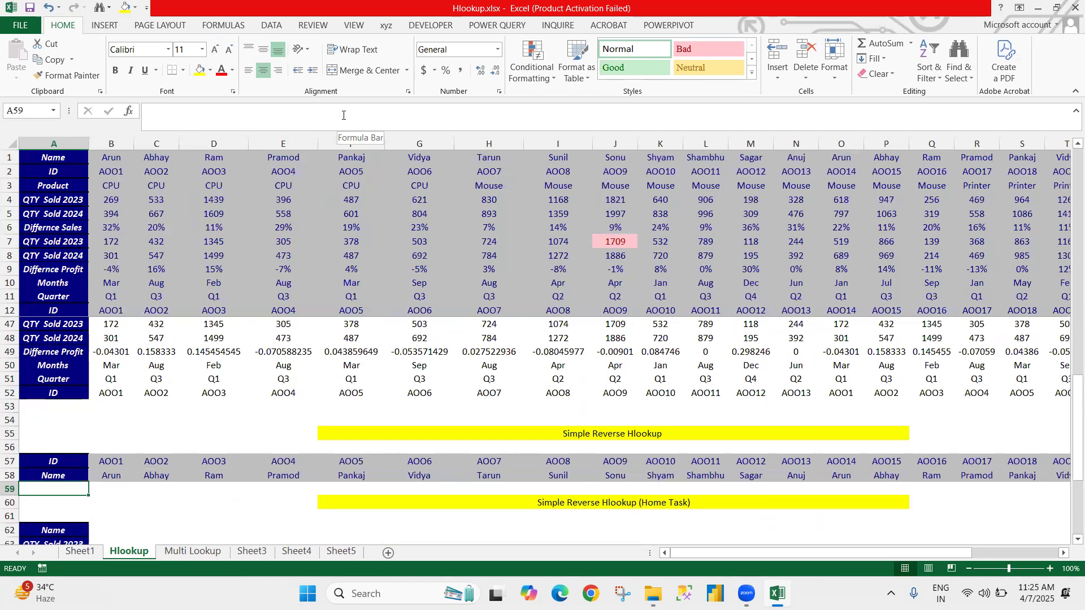
key("Up")
key("Right")
key("ctrl+shift+Right")
key("Delete")
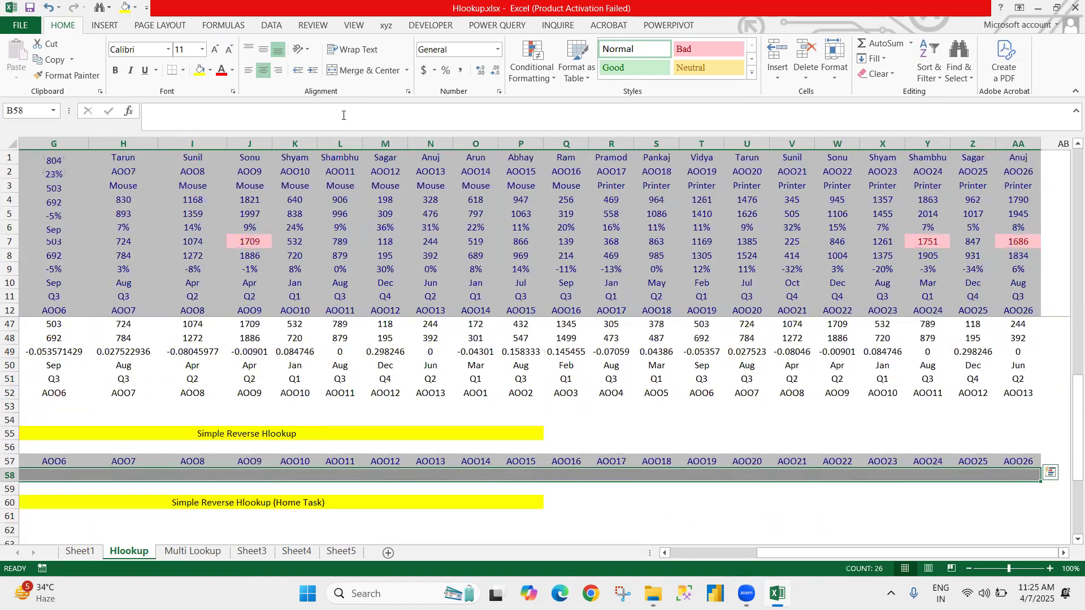
Step: Review the lookup tables on the Hlookup sheet from the source data down to the Simple Reverse Hlookup (Home Task) section
key("Left")
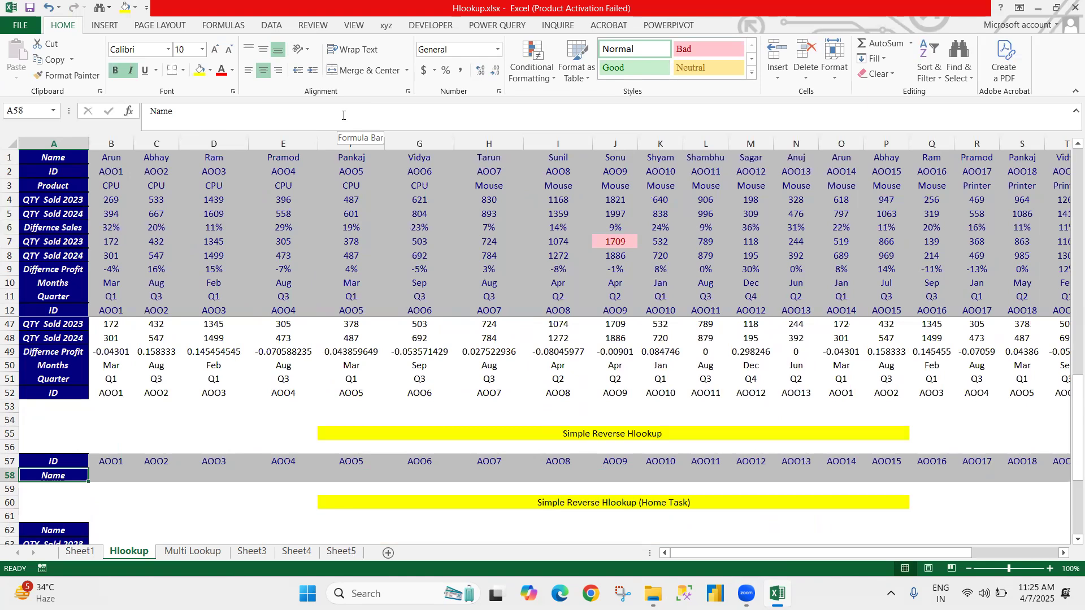
key("ctrl+Home")
key("Down")
key("Down")
key("Down")
key("Down")
key("Down")
key("Down")
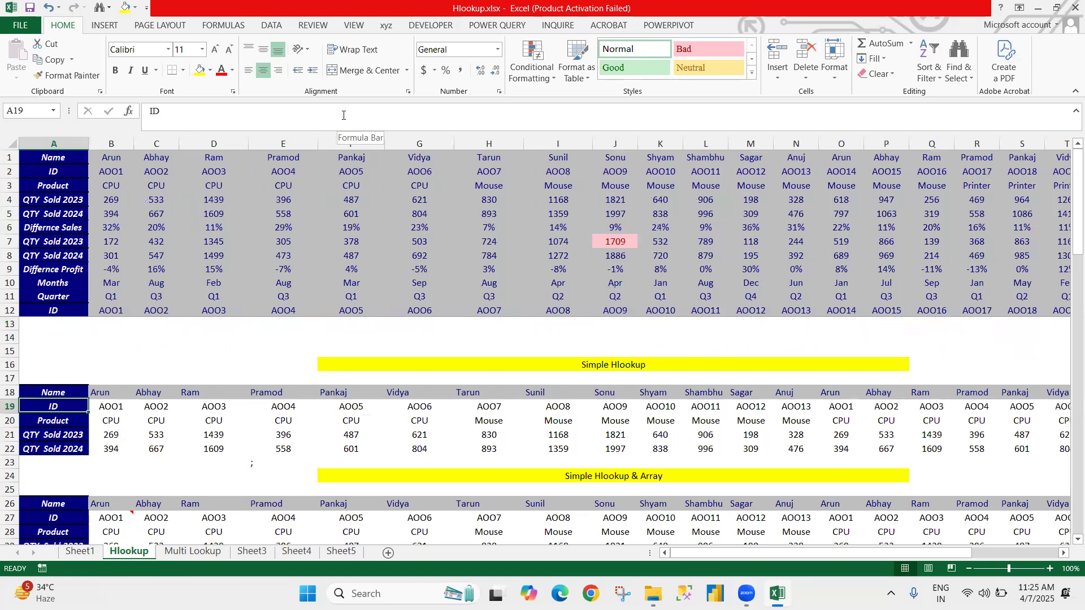
key("Down")
key("Down")
key("Down")
key("Down")
key("Down")
key("Down")
key("Down")
key("Down")
key("Down")
key("Down")
key("Down")
key("Down")
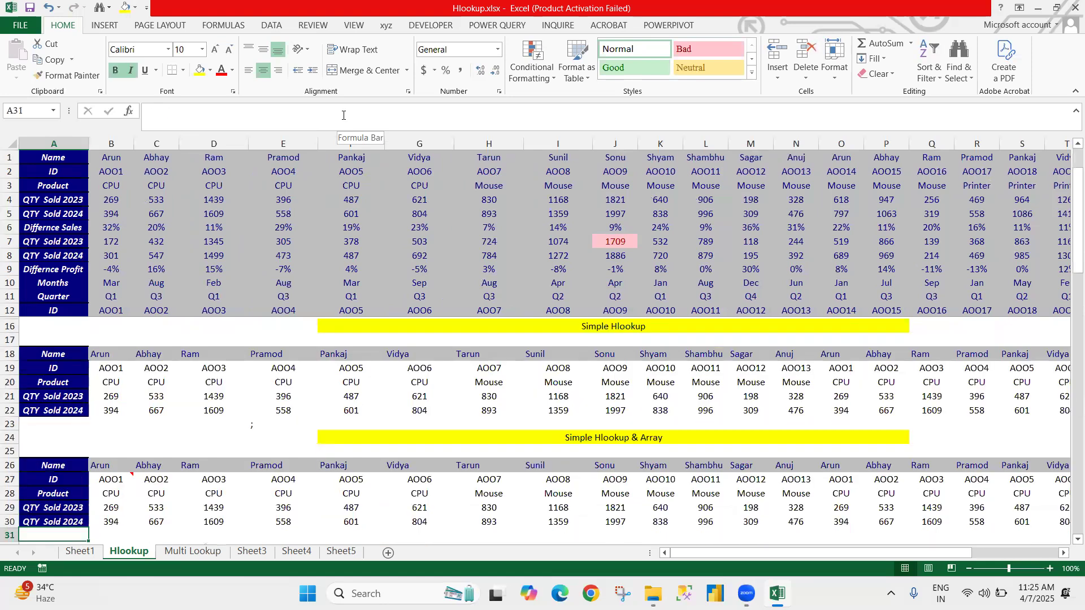
key("Down")
key("Down")
key("Down")
key("Down")
key("Down")
key("Down")
key("Down")
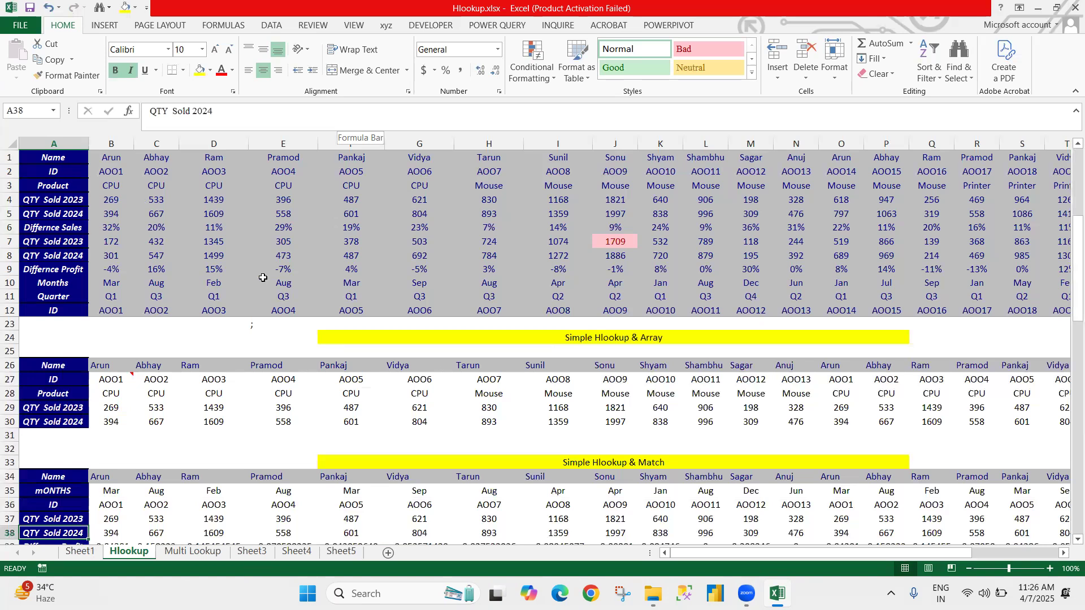
scroll(265, 501, "down", 3)
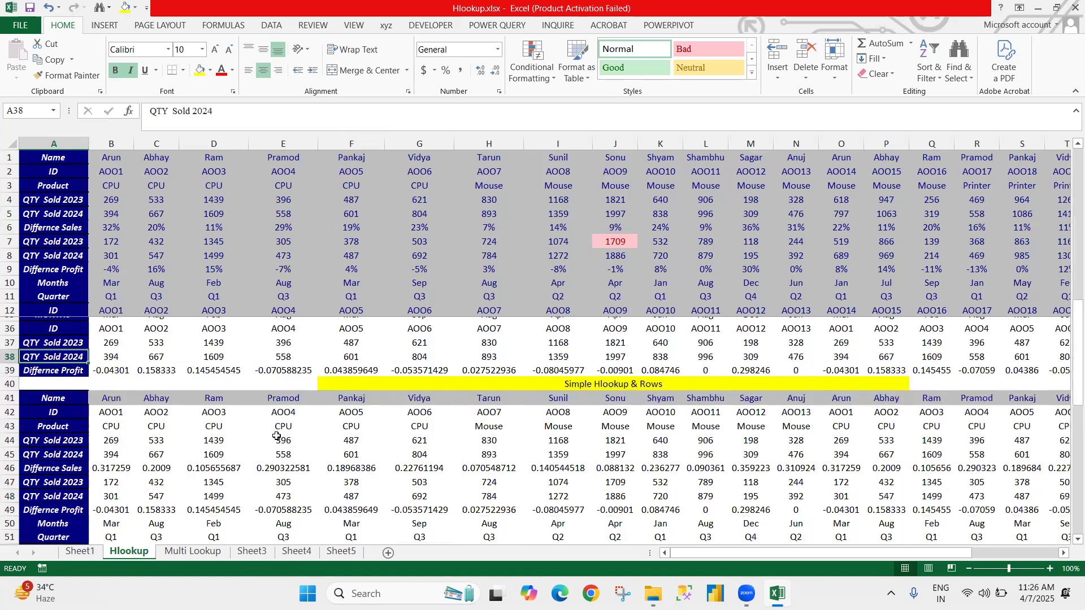
scroll(277, 435, "down", 8)
scroll(193, 387, "up", 1)
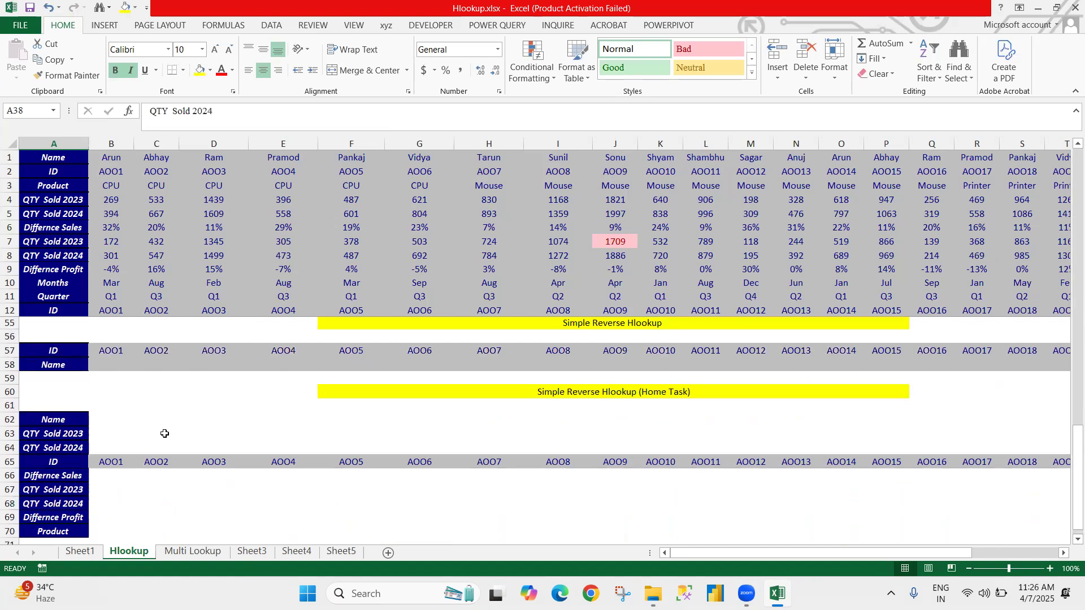
scroll(164, 434, "up", 3)
left_click(126, 476)
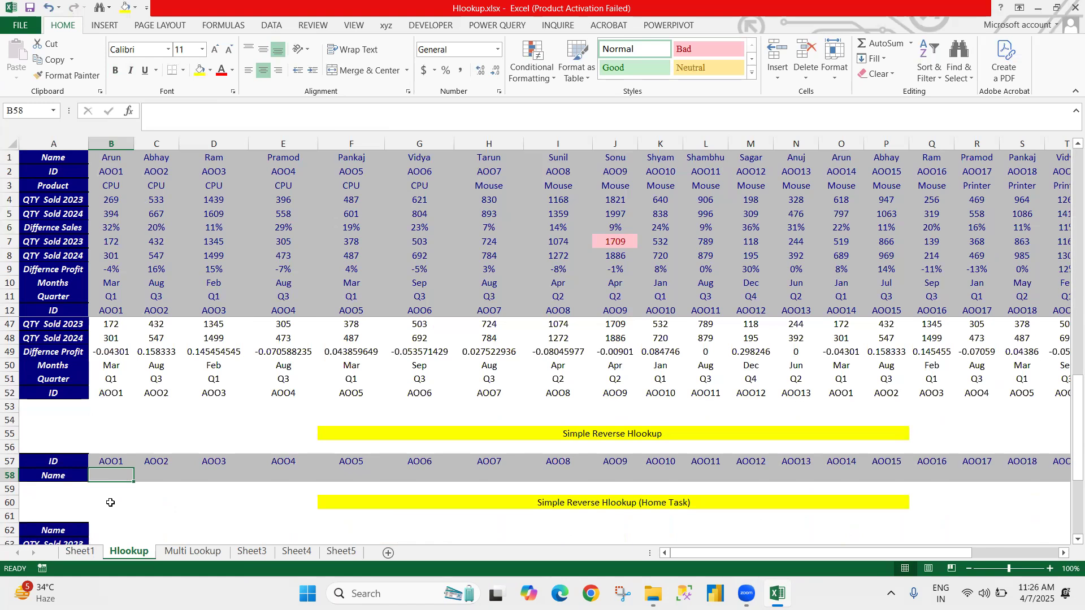
key("Up")
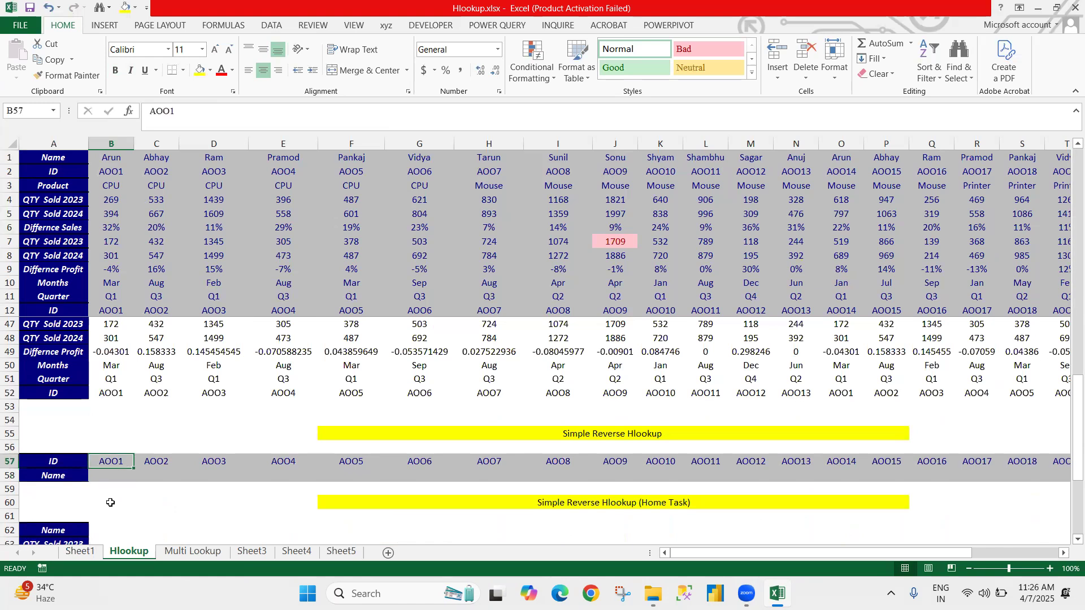
key("Down")
key("Right")
key("Right")
key("Left")
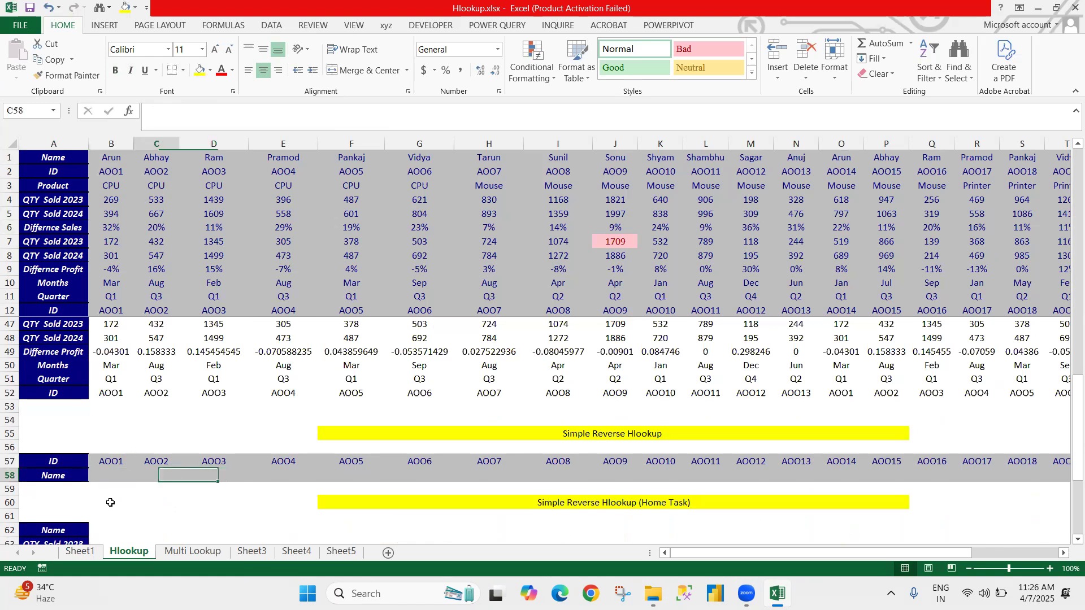
key("Left")
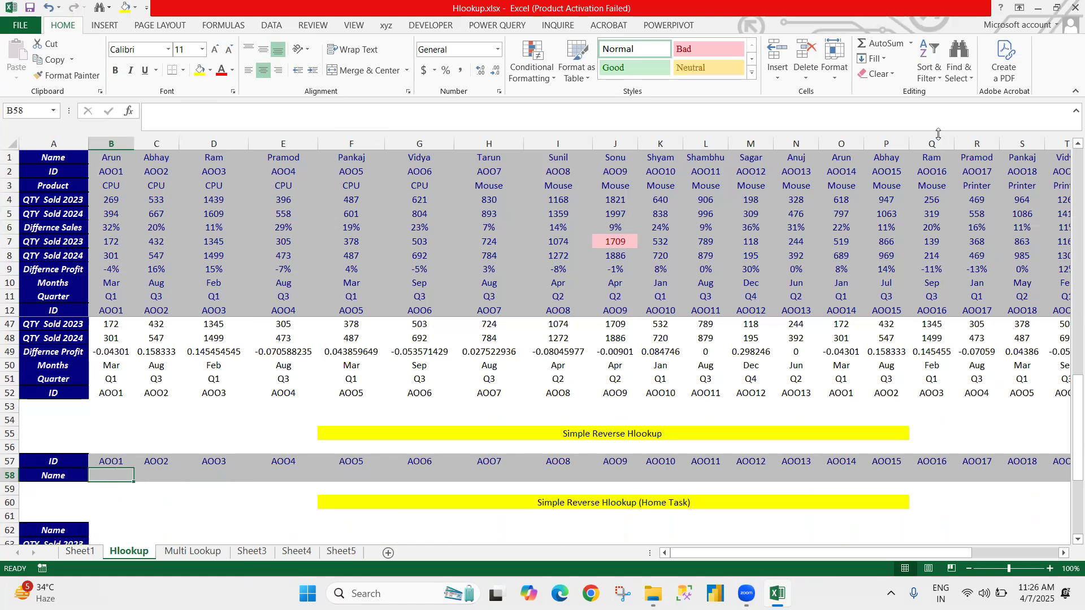
left_click(77, 361)
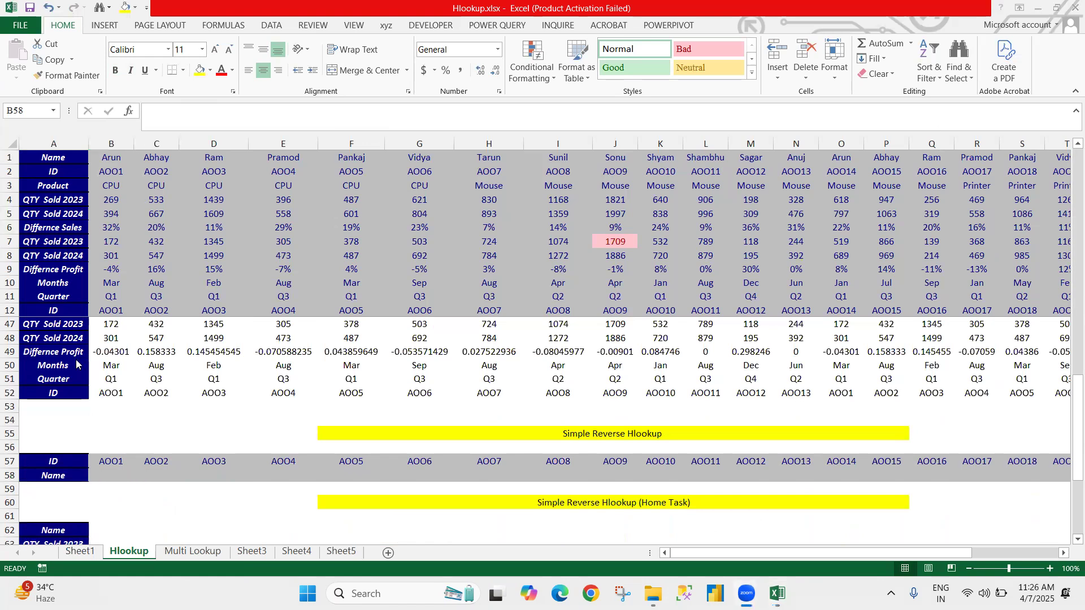
Step: Start a formula in B58, the first Name cell of the Simple Reverse Hlookup table
left_click(108, 470)
key("Right")
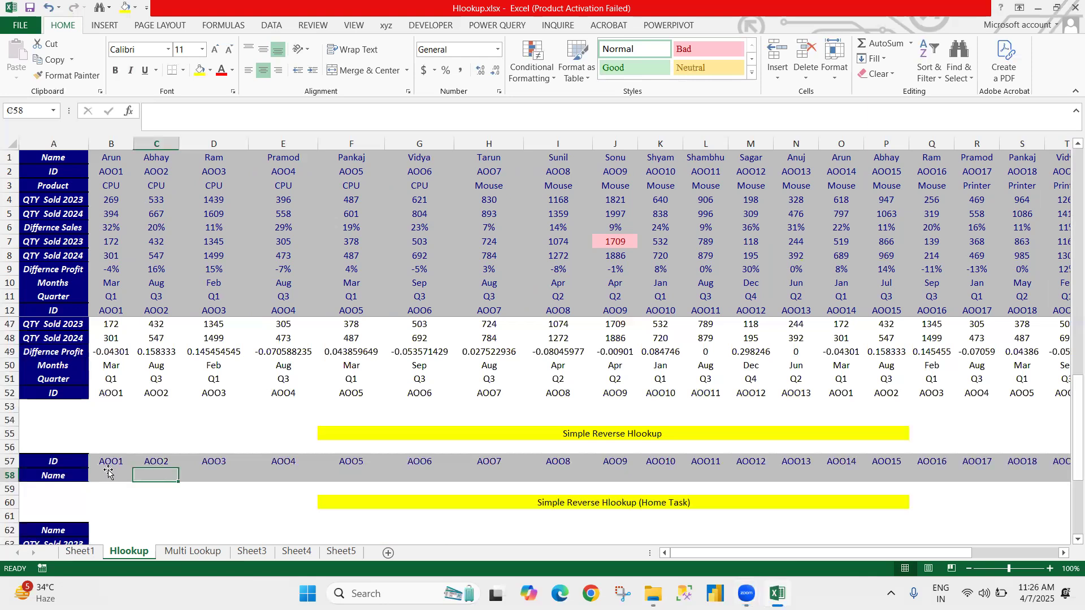
left_click(108, 472)
type("=")
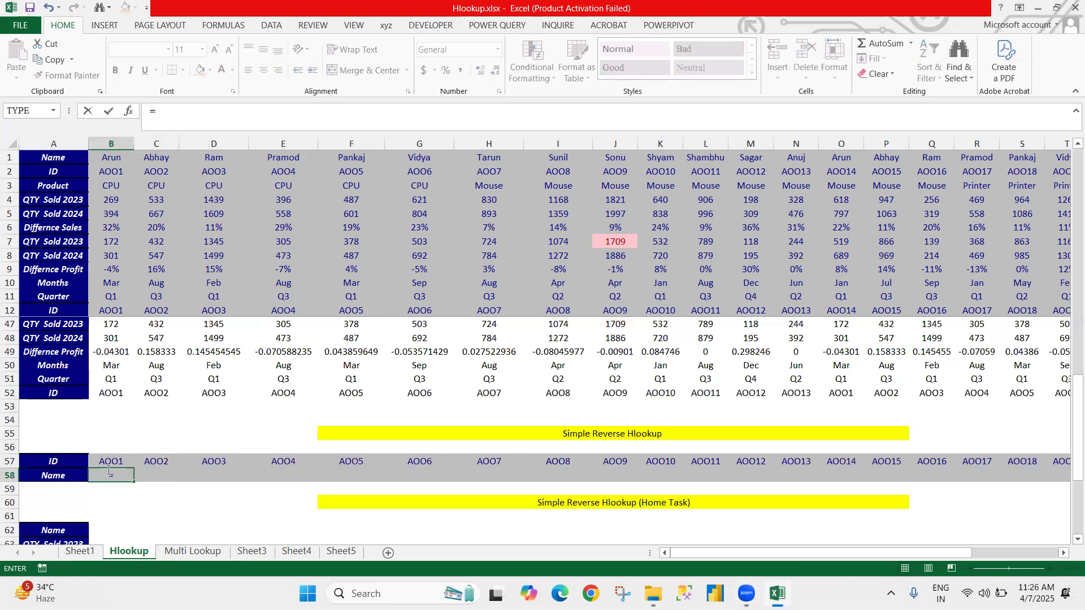
type("hl")
key("BackSpace")
key("BackSpace")
type("matc")
key("Tab")
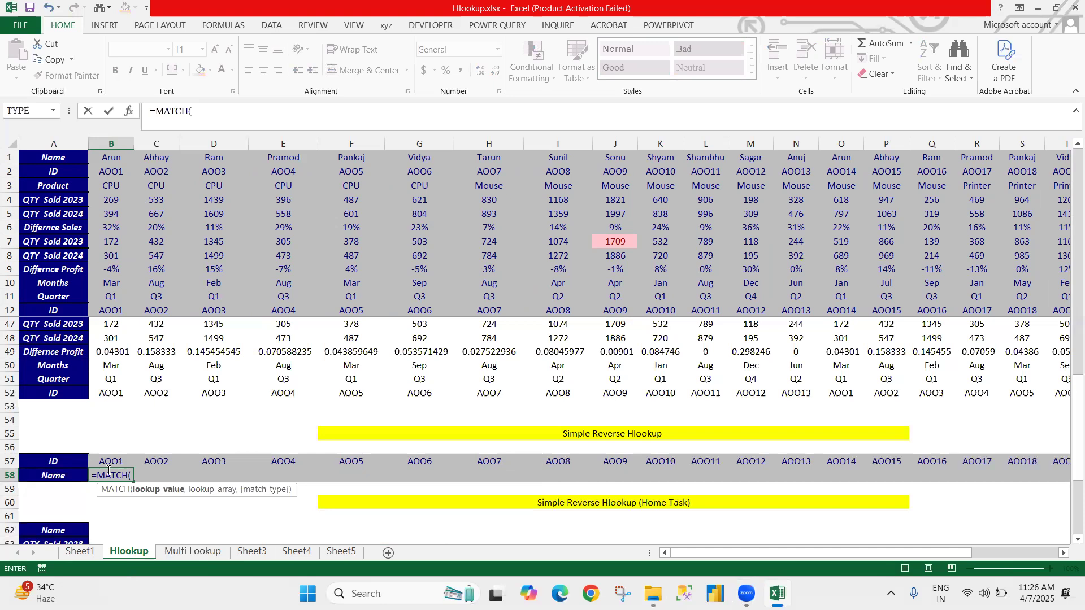
key("BackSpace")
key("BackSpace")
key("BackSpace")
key("BackSpace")
key("BackSpace")
key("BackSpace")
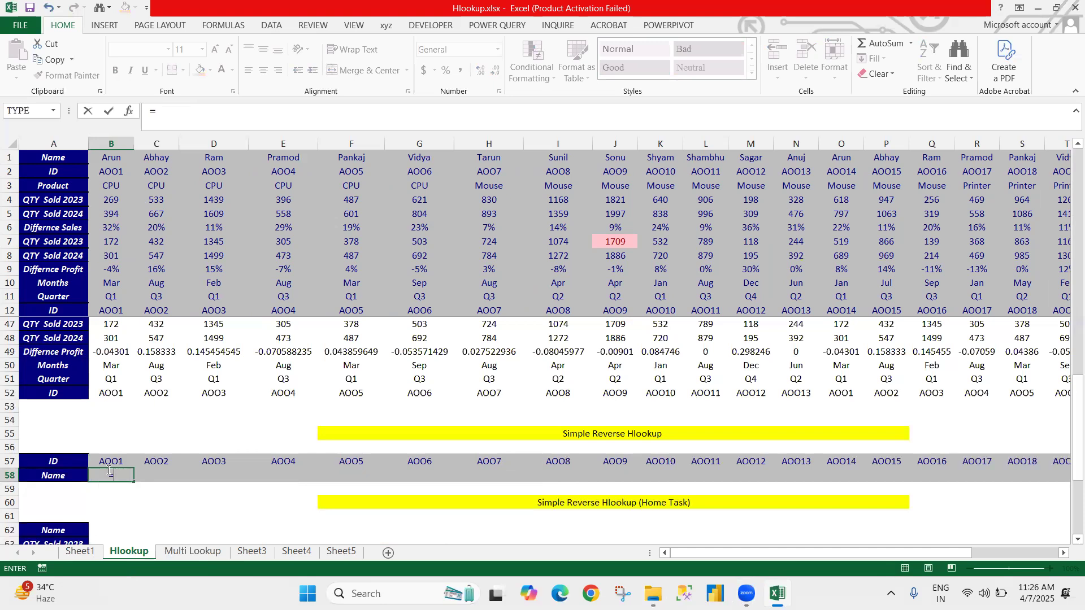
Step: Enter INDEX in the B58 formula with the absolute source Name row $A$1:$AA$1 as its array
type("index(")
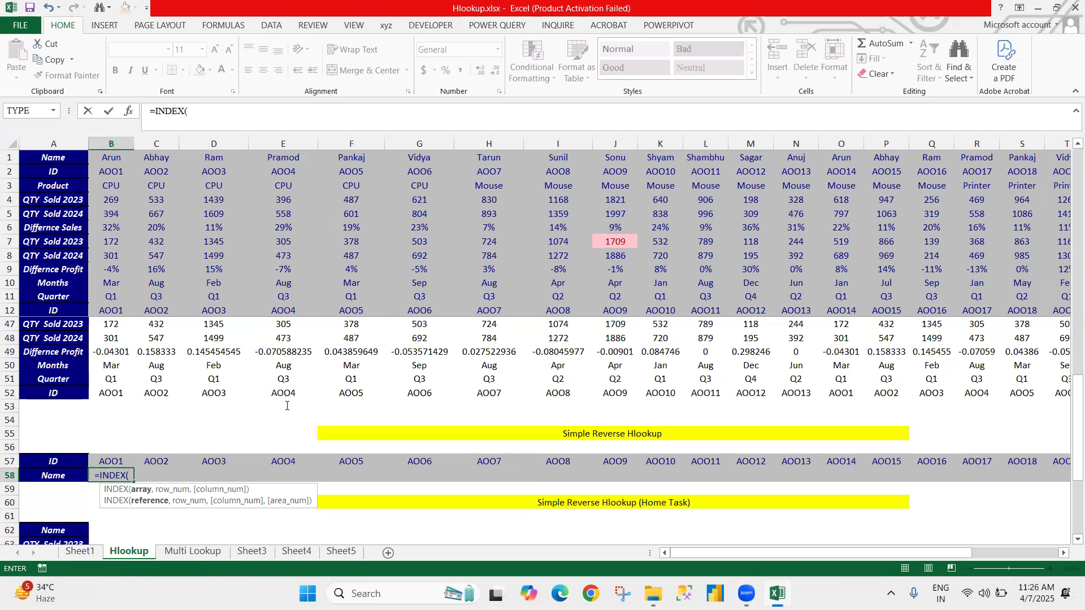
scroll(128, 283, "up", 9)
scroll(127, 282, "up", 3)
left_click(128, 282)
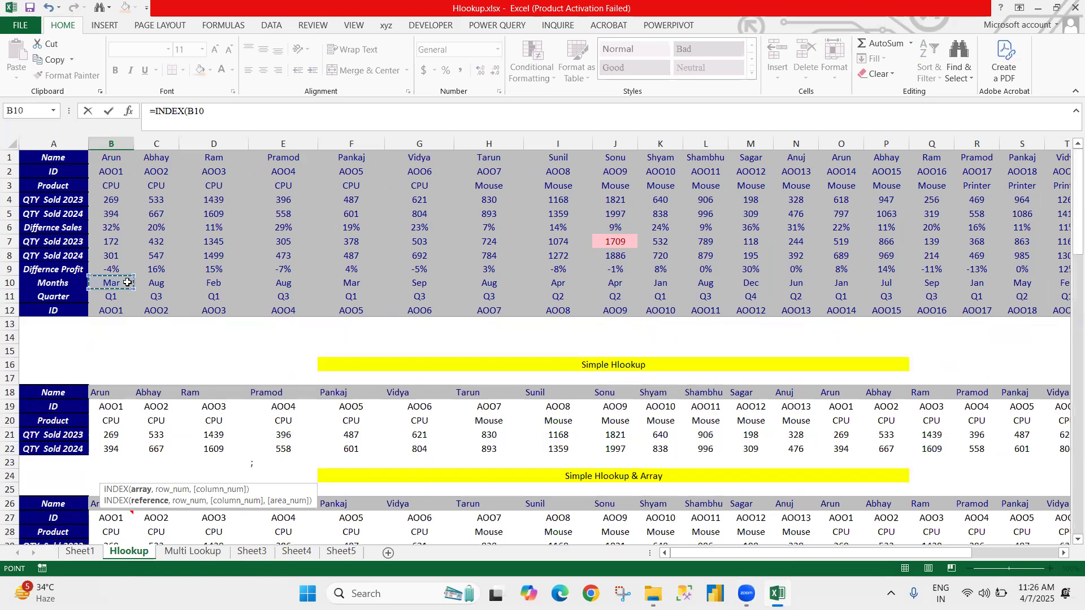
key("Left")
key("Down")
key("Down")
key("Down")
key("ctrl+Up")
key("ctrl+Up")
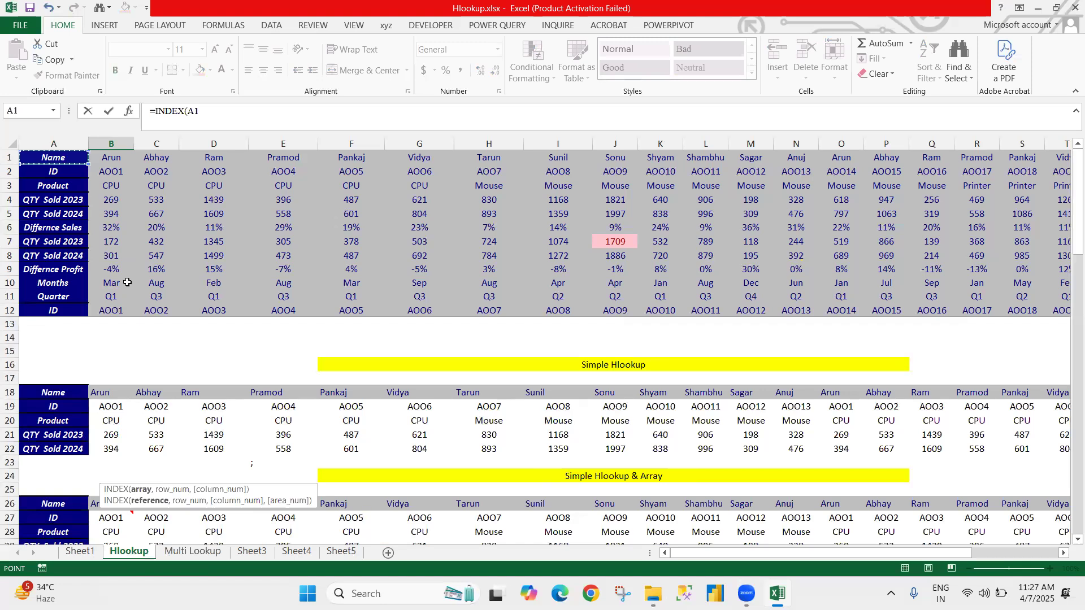
key("ctrl+shift+Right")
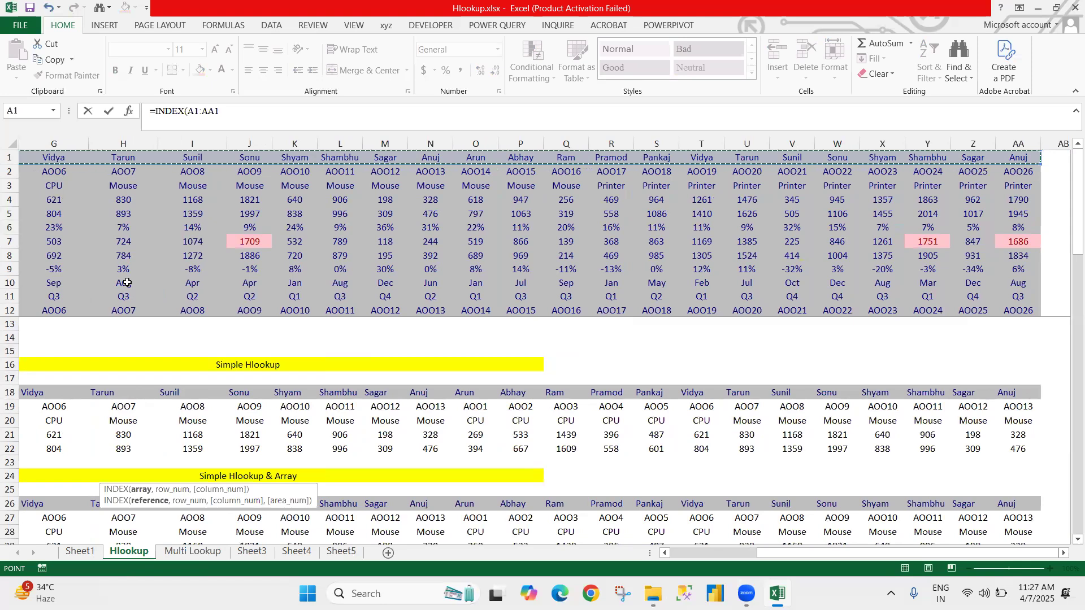
key("F4")
type(",")
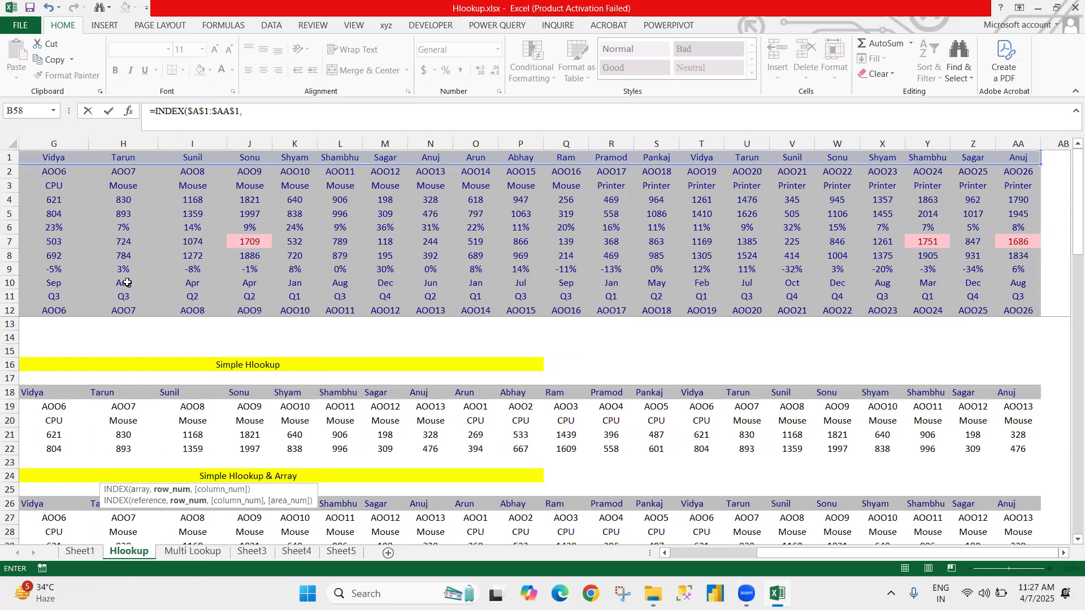
type("MATCH(")
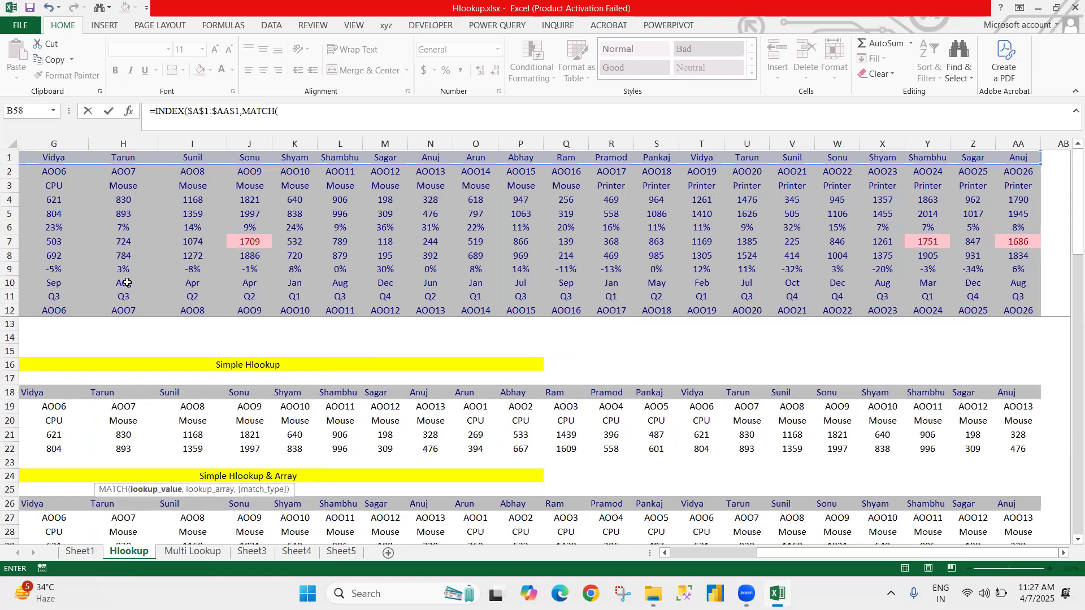
Step: Nest MATCH as the row number argument in B58, with B$57 as the lookup value and its row locked
key("Up")
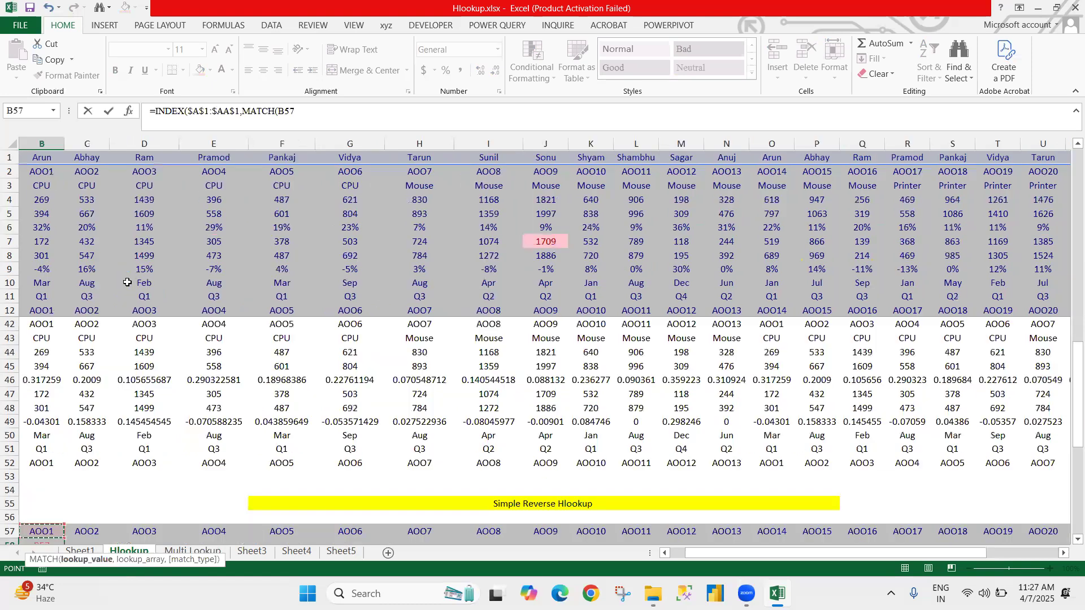
scroll(127, 282, "left", 1)
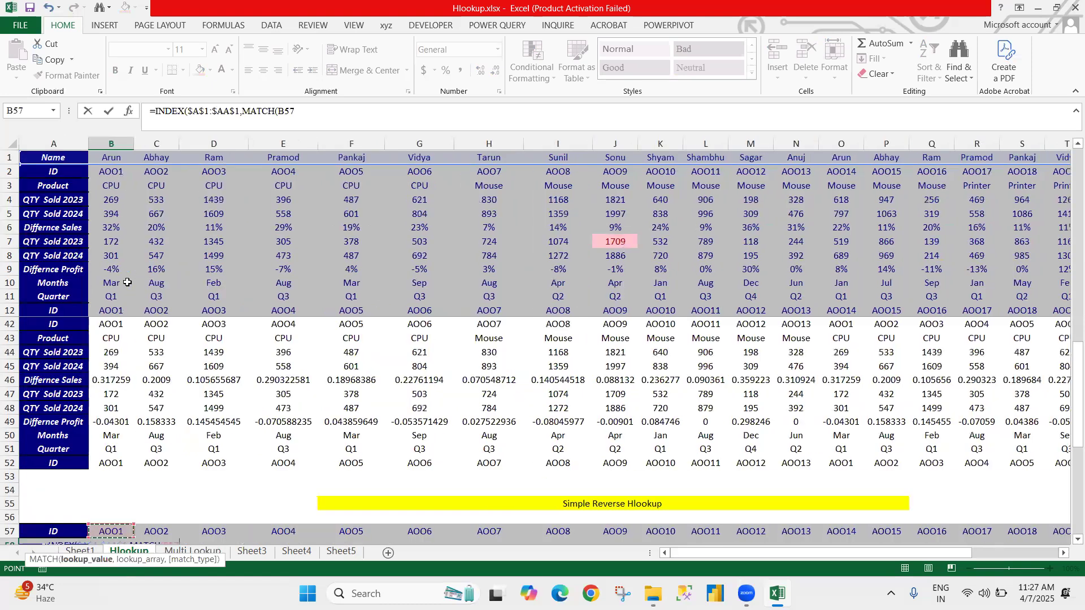
key("F4")
key("F4")
type(",")
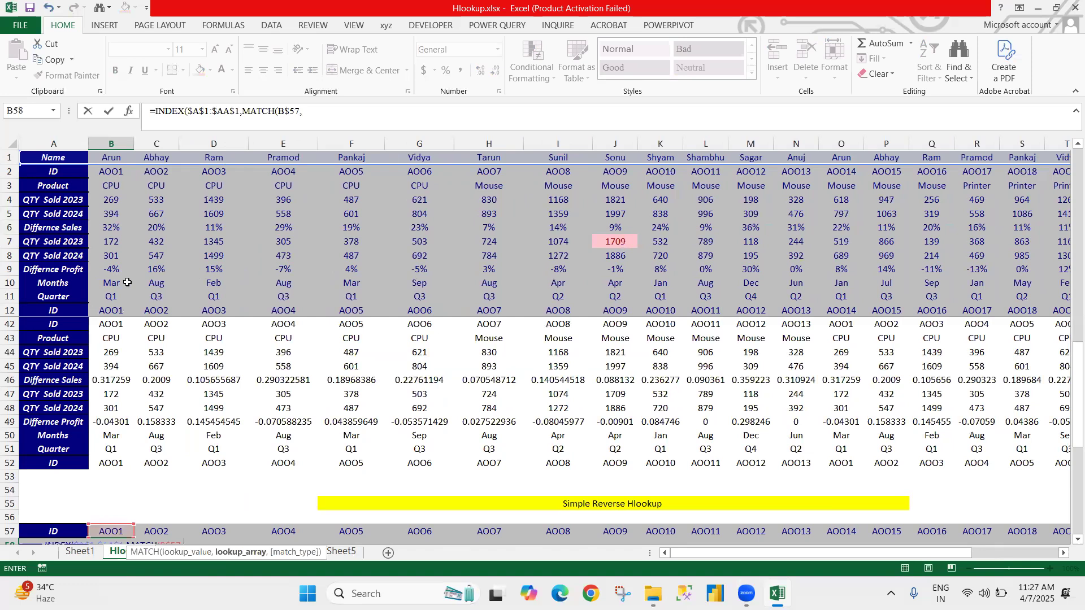
Step: Set the MATCH lookup array to the absolute source ID row $A$2:$AA$2
key("Up")
key("ctrl+Home")
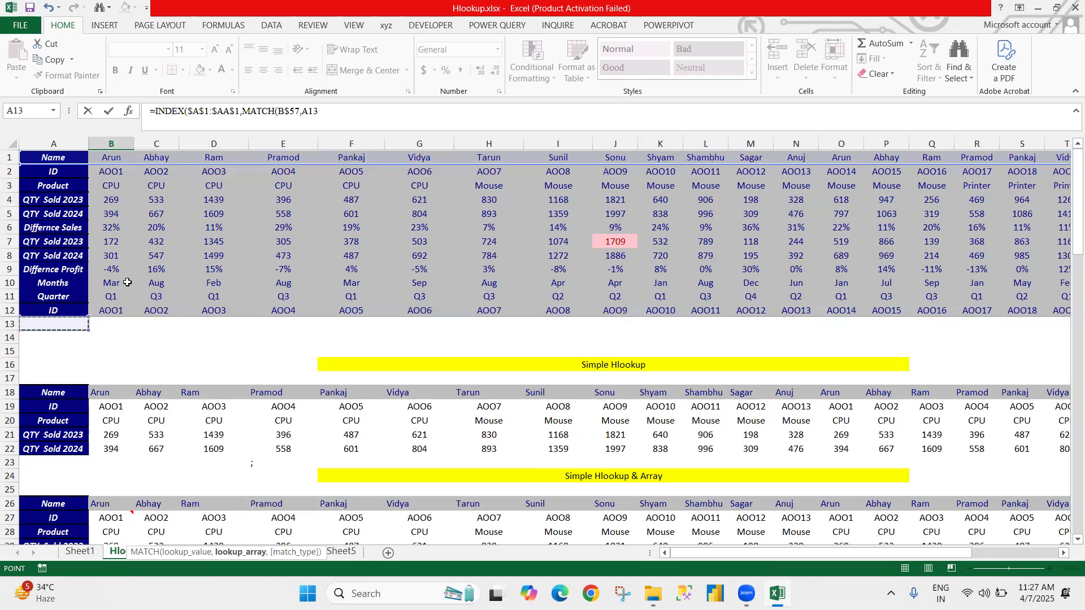
key("Up")
key("ctrl+Up")
key("Down")
key("Right")
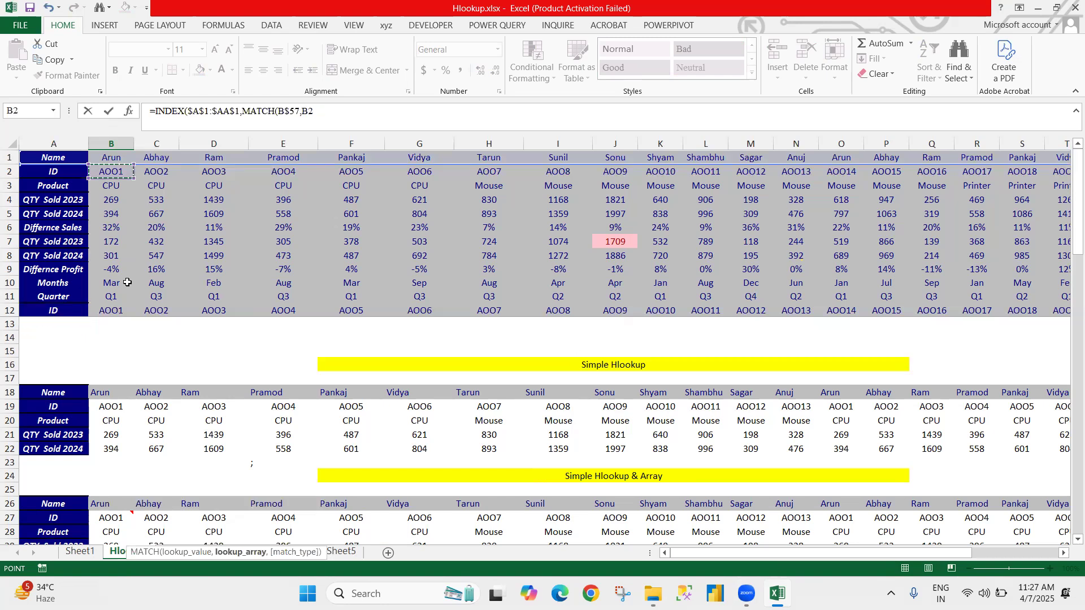
key("Down")
key("Left")
key("Up")
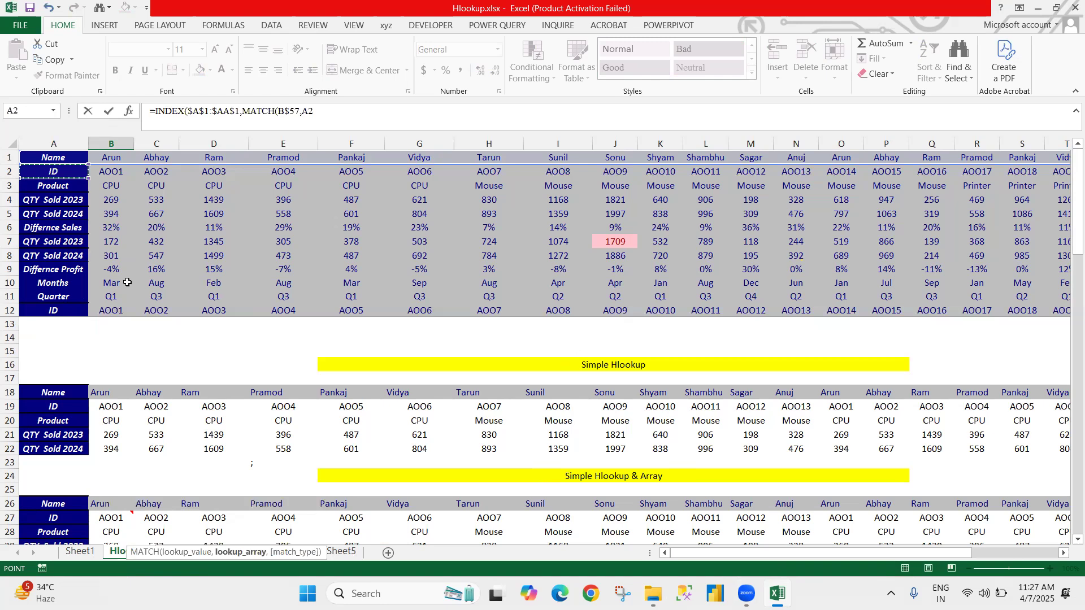
key("ctrl+shift+Right")
key("F4")
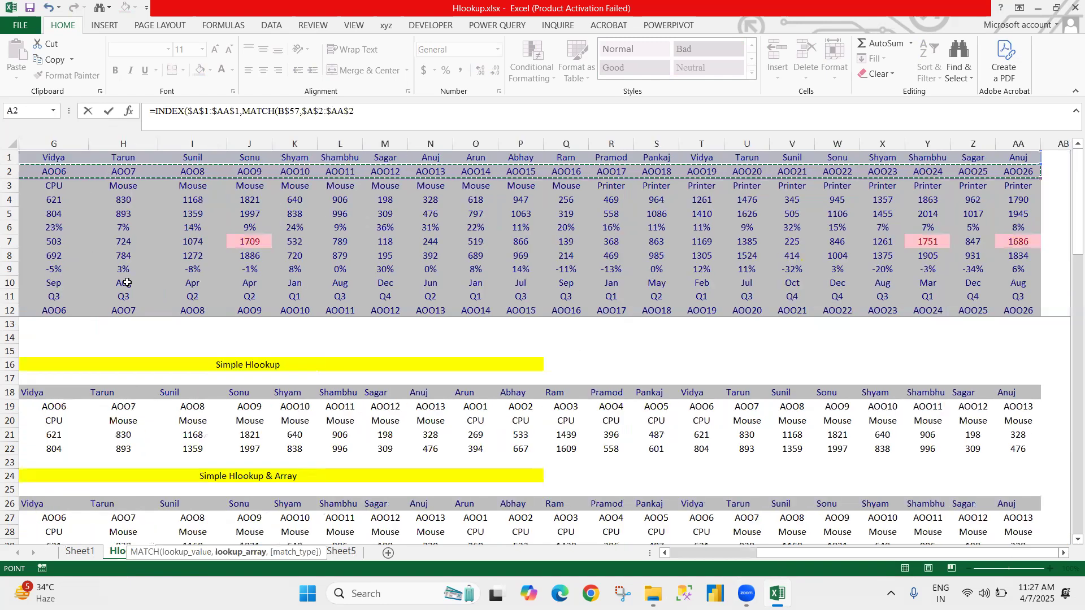
Step: Set the match type to 0 for an exact match and complete the B58 formula, accepting the bracket correction
type(",")
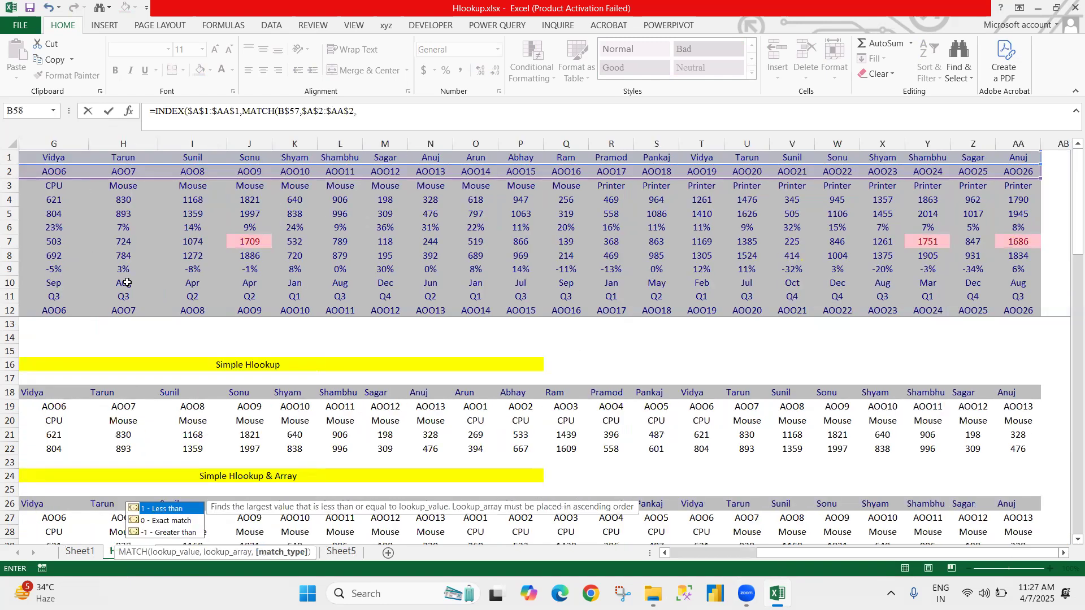
type("0")
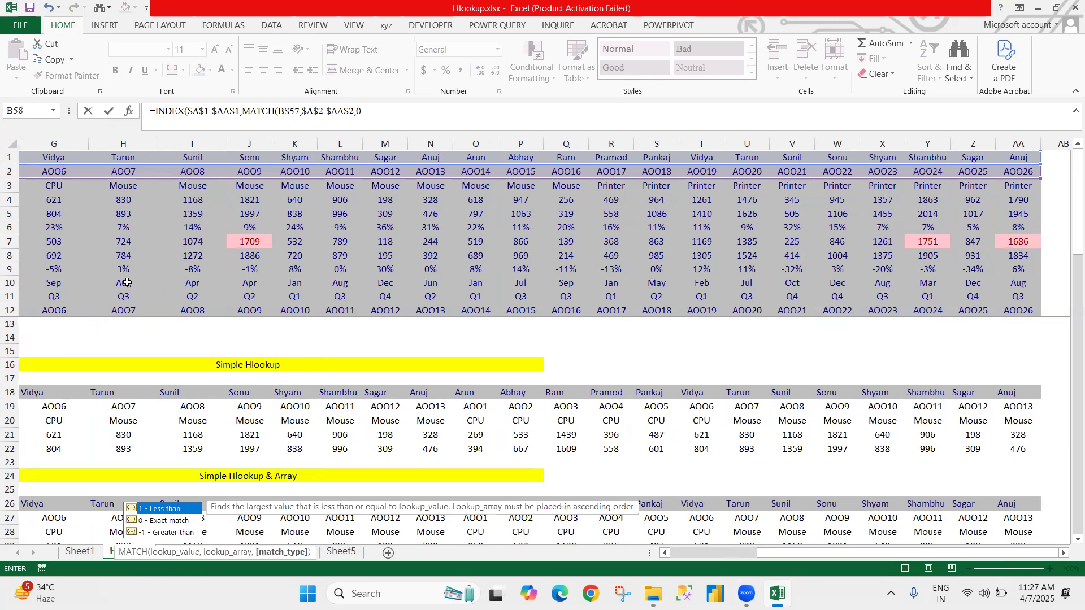
type(")")
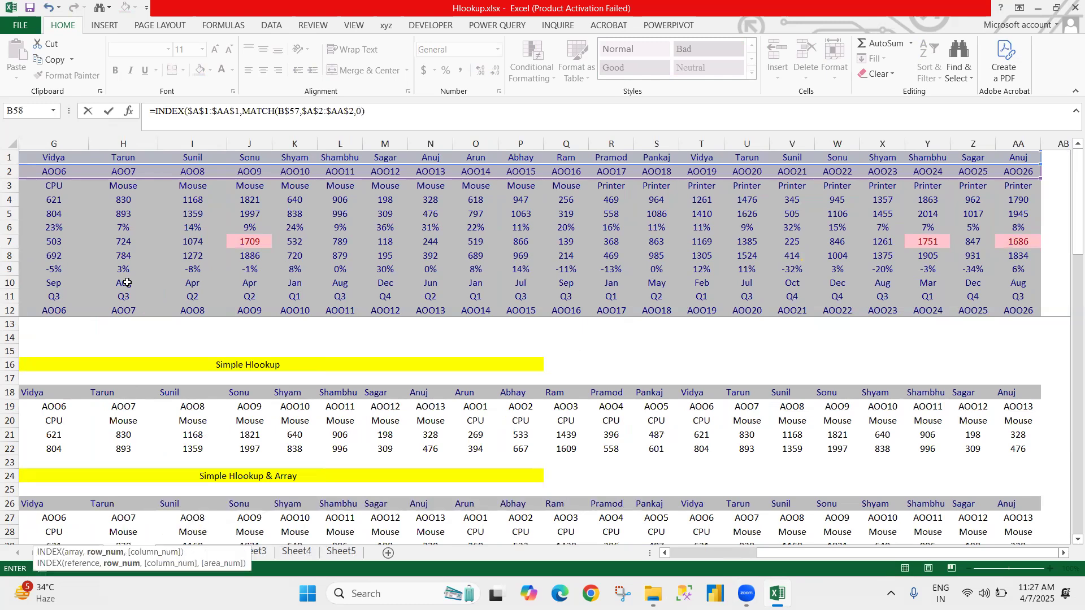
key("Return")
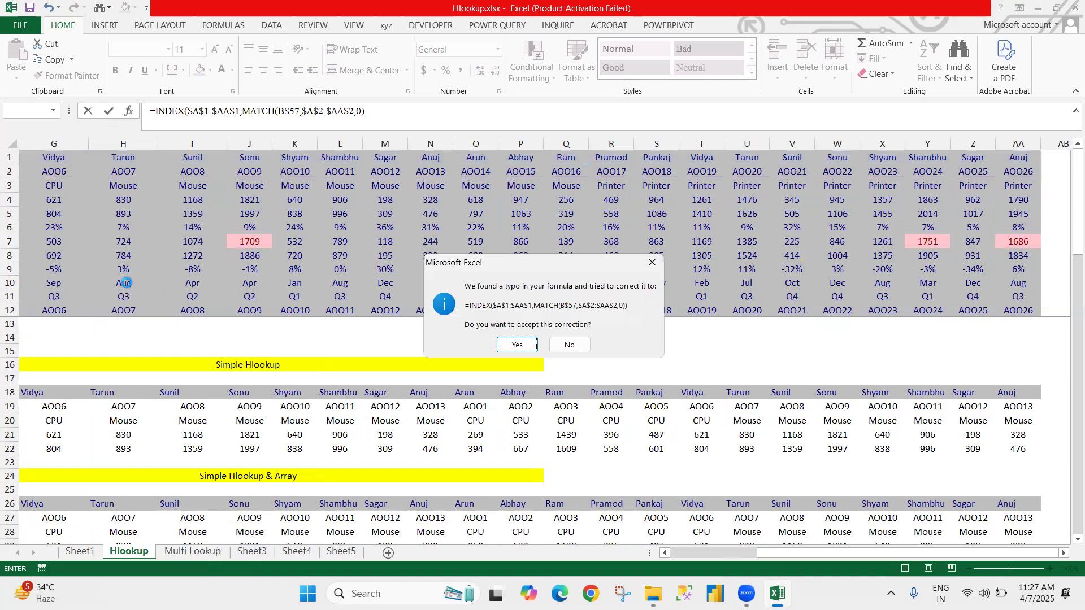
key("Return")
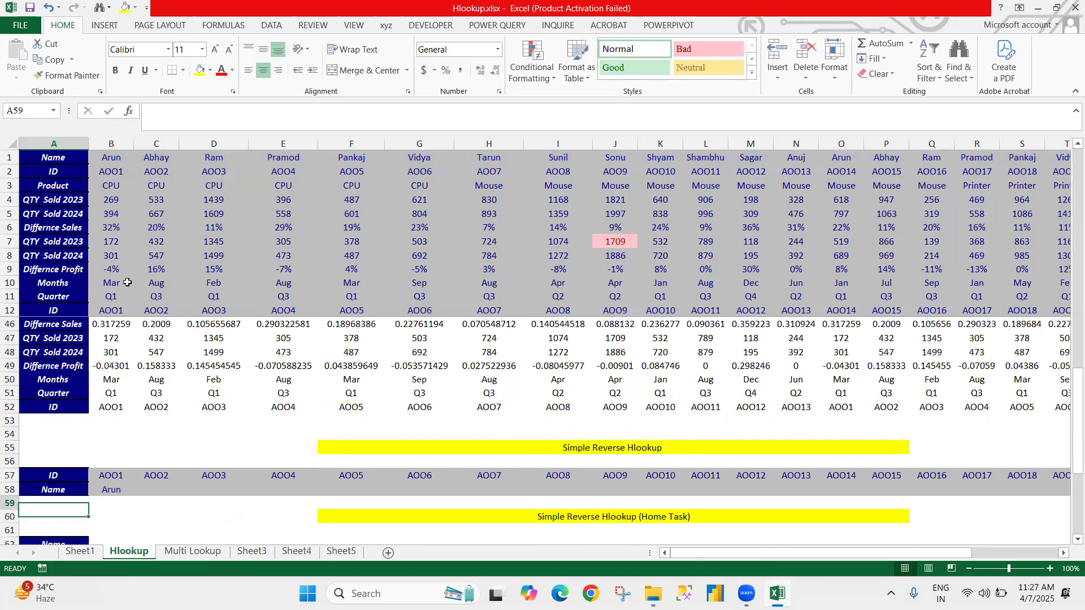
Step: Fill the B58 INDEX-MATCH formula across the Simple Reverse Hlookup Name row to AA58
key("Up")
key("Right")
key("ctrl+Right")
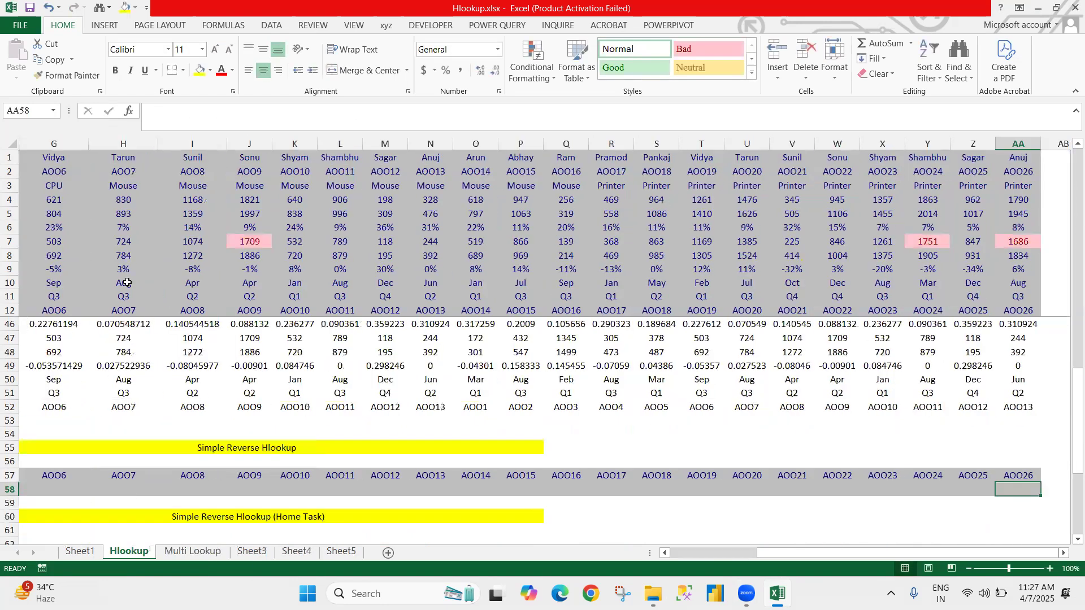
key("ctrl+shift+Left")
key("ctrl+r")
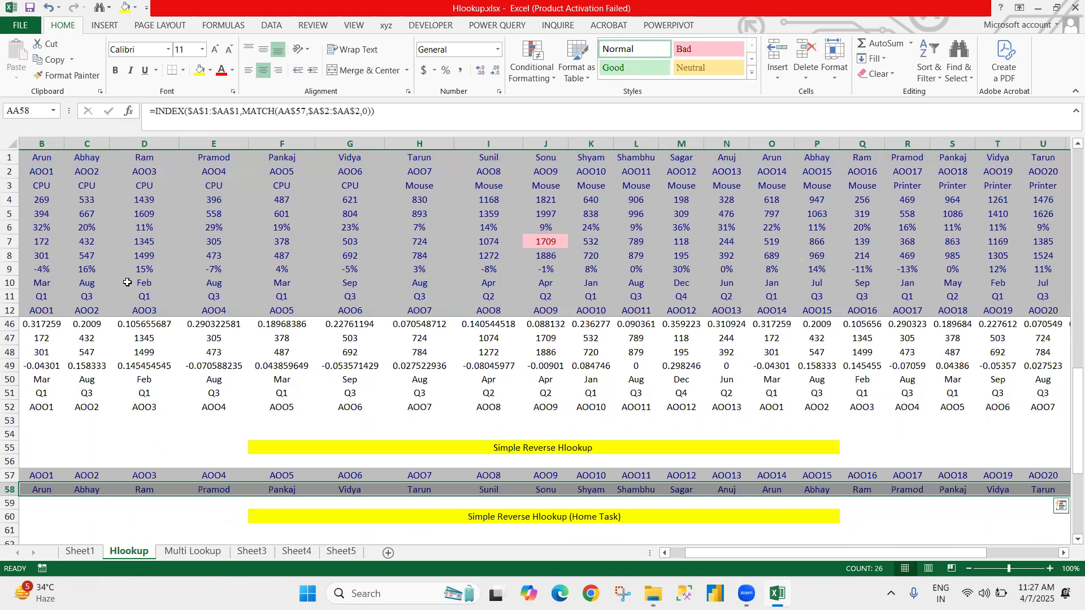
Step: Examine the filled Name row and the row labels of the Simple Reverse Hlookup (Home Task) table in A62:A70
key("Left")
key("Left")
key("Left")
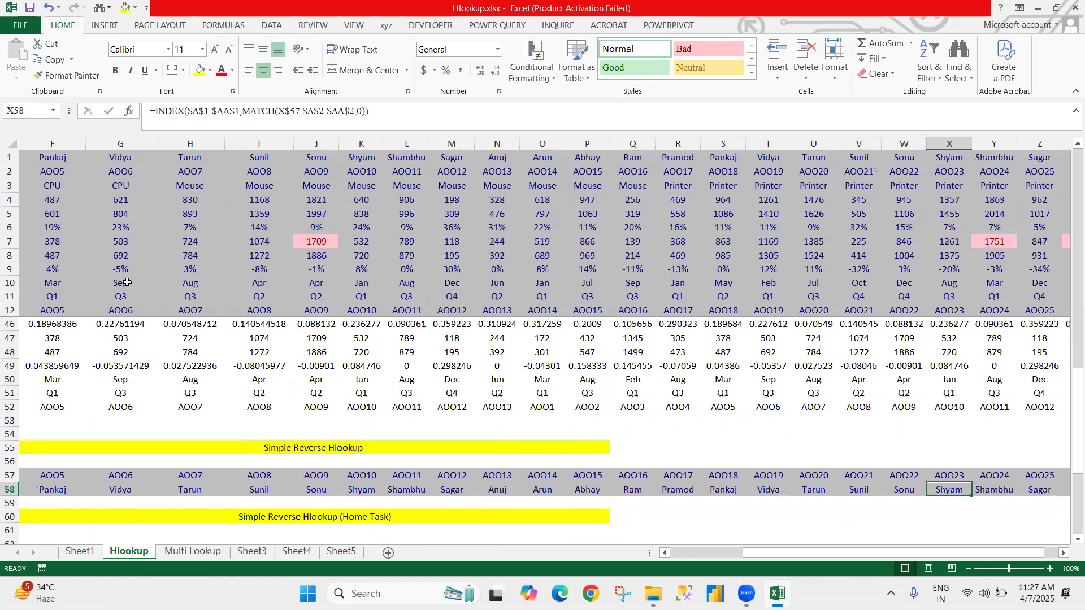
key("ctrl+Left")
key("Down")
key("Down")
key("Down")
key("Down")
key("Down")
key("Down")
key("Down")
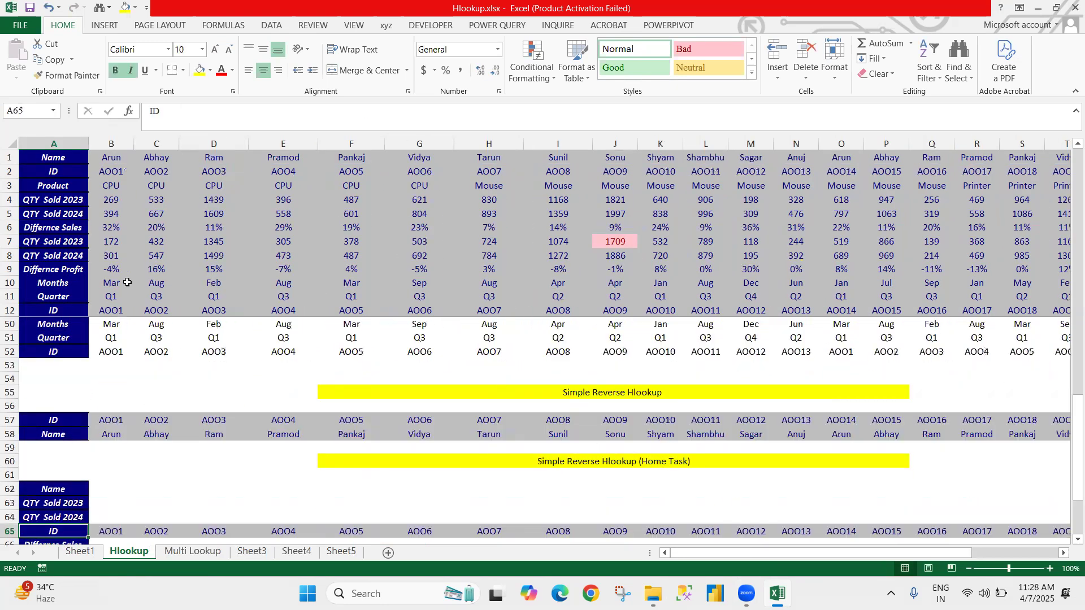
key("Down")
key("Down")
key("Down")
key("Down")
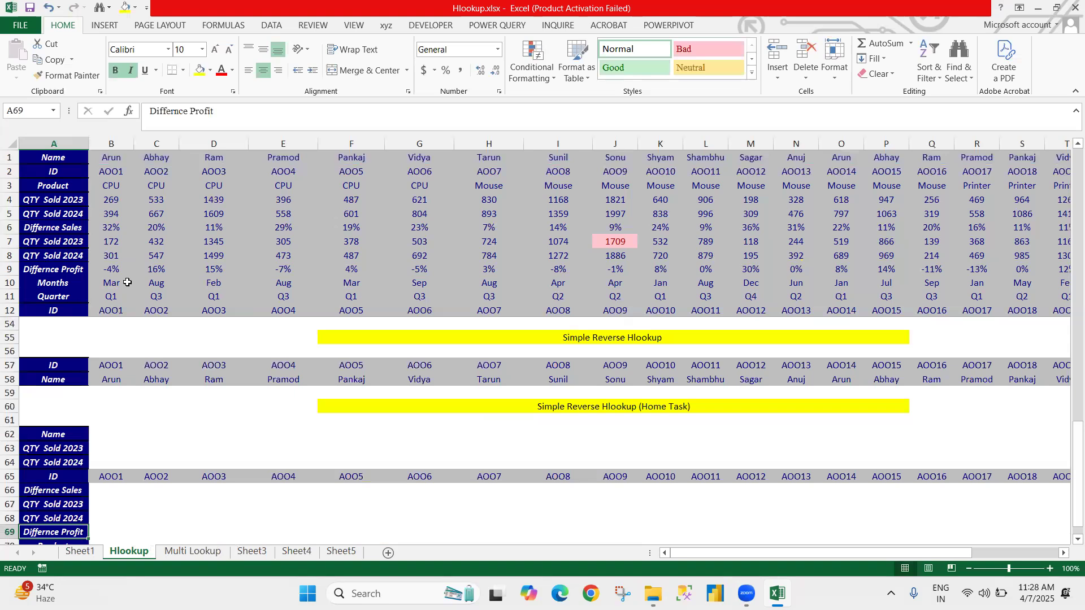
key("Down")
key("Down")
key("Up")
key("Up")
key("Up")
key("Up")
key("Up")
key("Up")
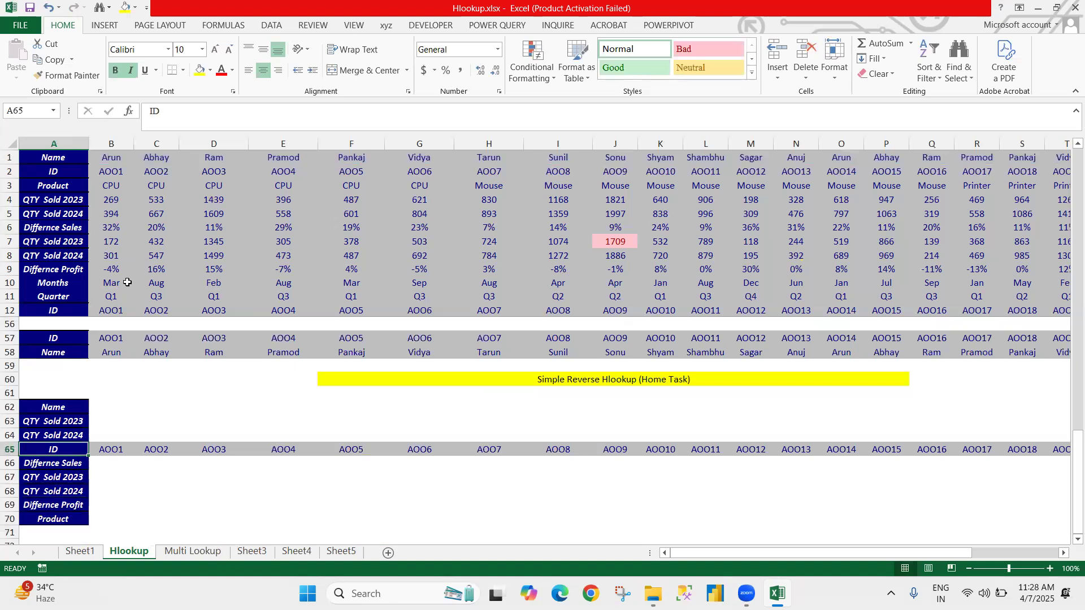
key("Up")
key("Down")
key("Down")
key("Down")
key("Down")
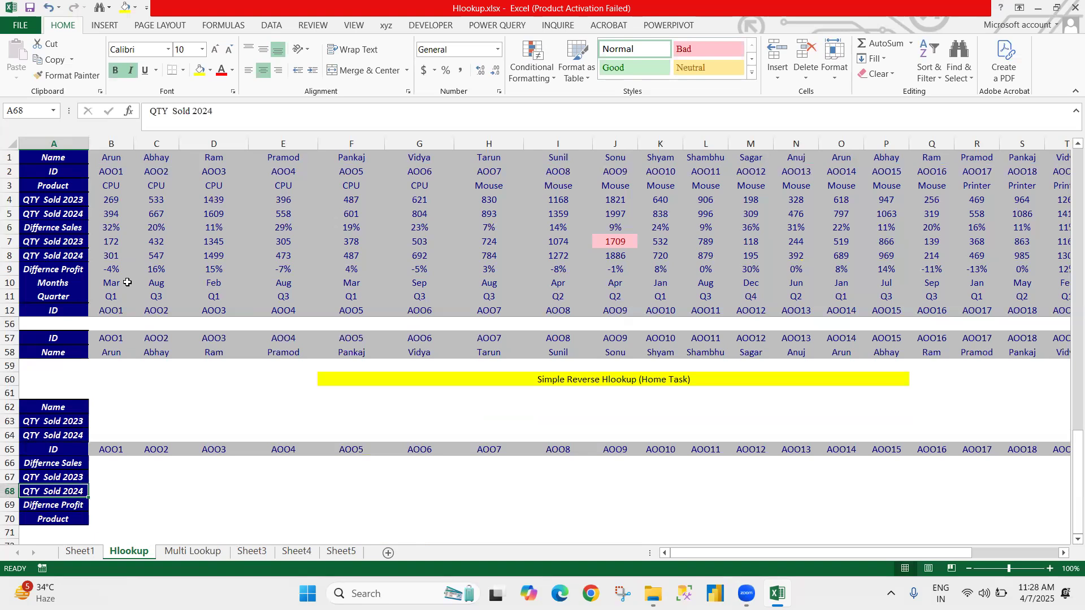
key("Up")
key("Up")
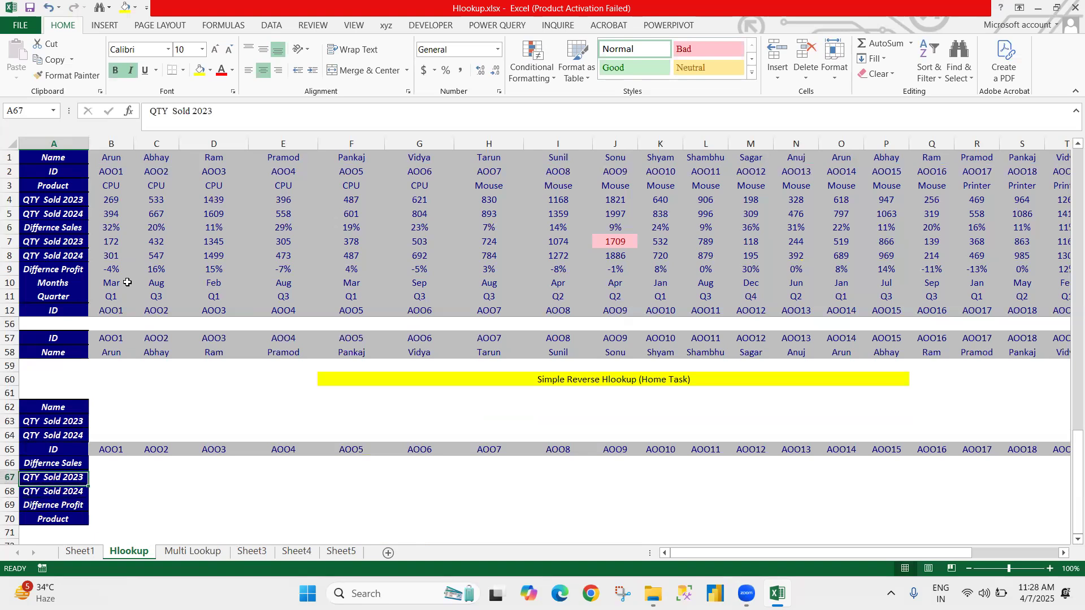
key("Up")
key("Up")
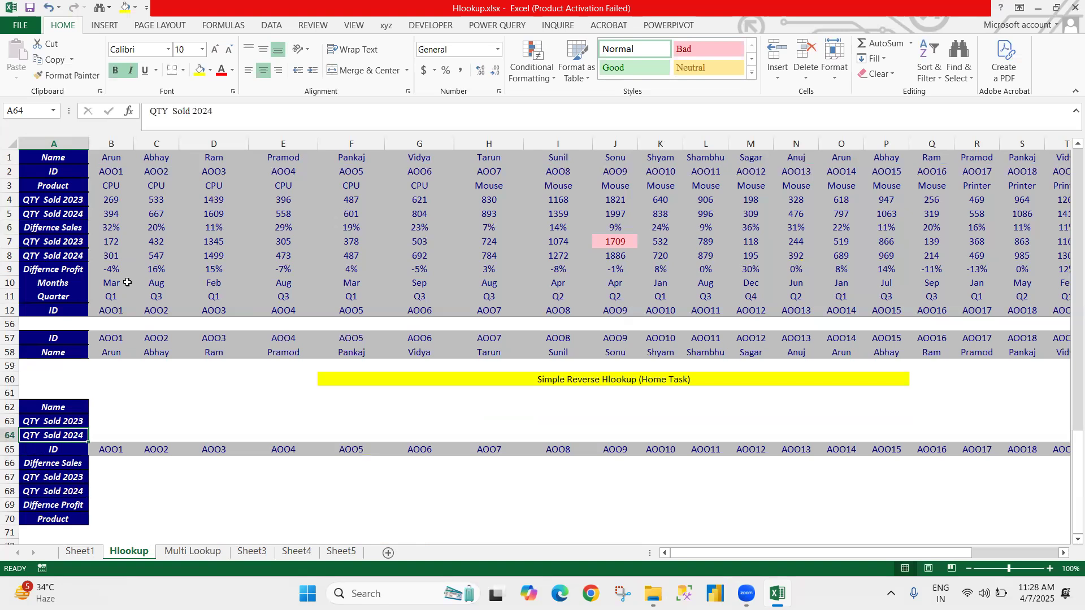
key("Up")
key("Up")
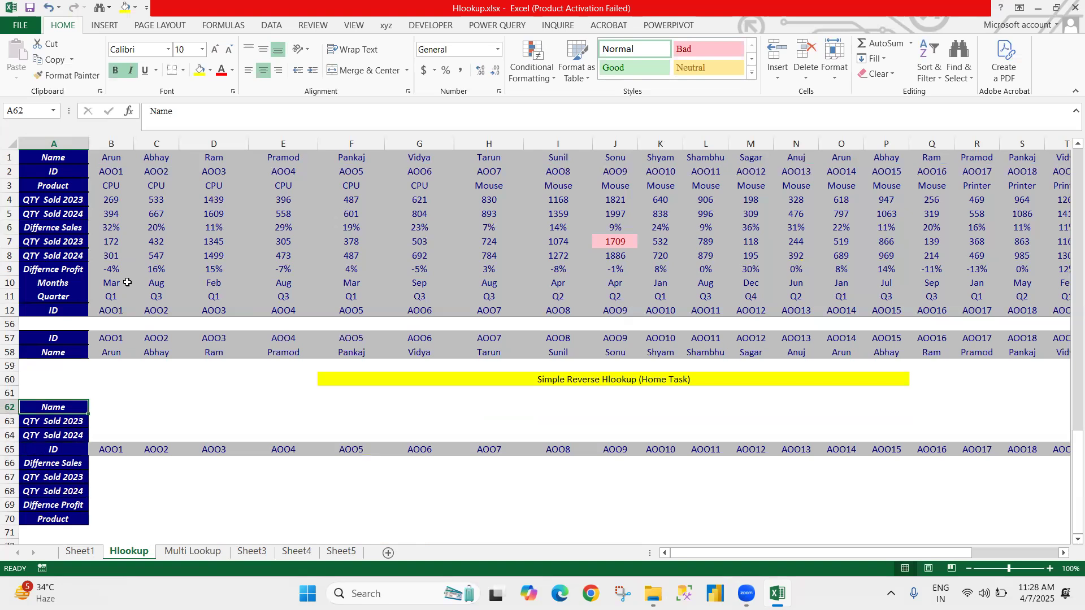
Step: Review the lookup tables from the first row down to the end of the Simple Hlookup & Rows table
key("ctrl+Home")
key("Down")
key("Down")
key("Down")
key("Down")
key("Down")
key("Down")
key("Down")
key("Down")
key("Down")
key("Down")
key("Down")
key("Down")
key("Down")
key("Down")
key("Down")
key("Down")
key("Down")
key("Down")
key("Down")
key("Down")
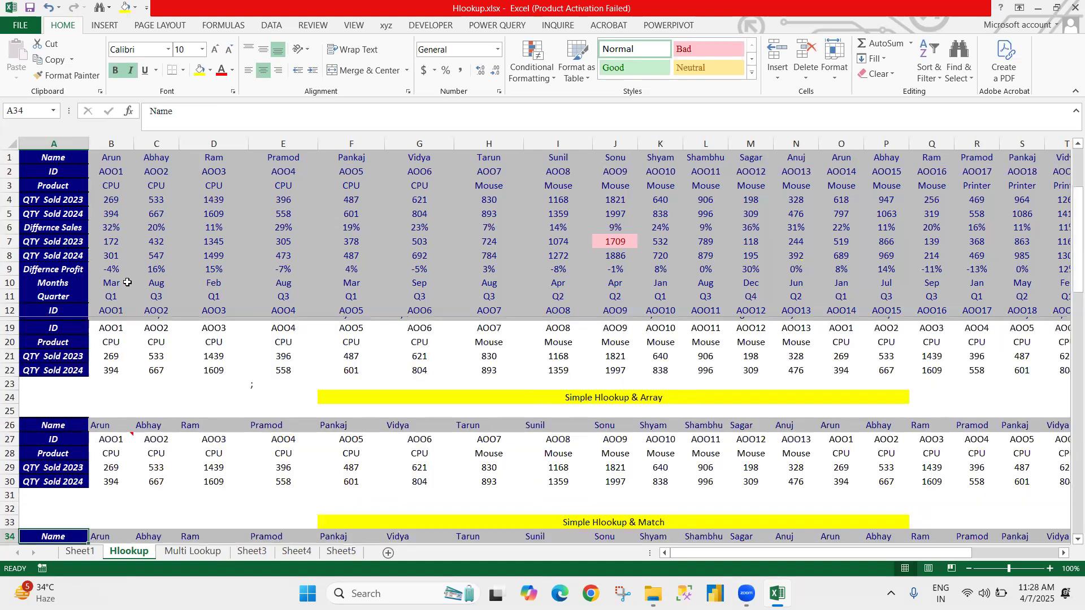
key("Down")
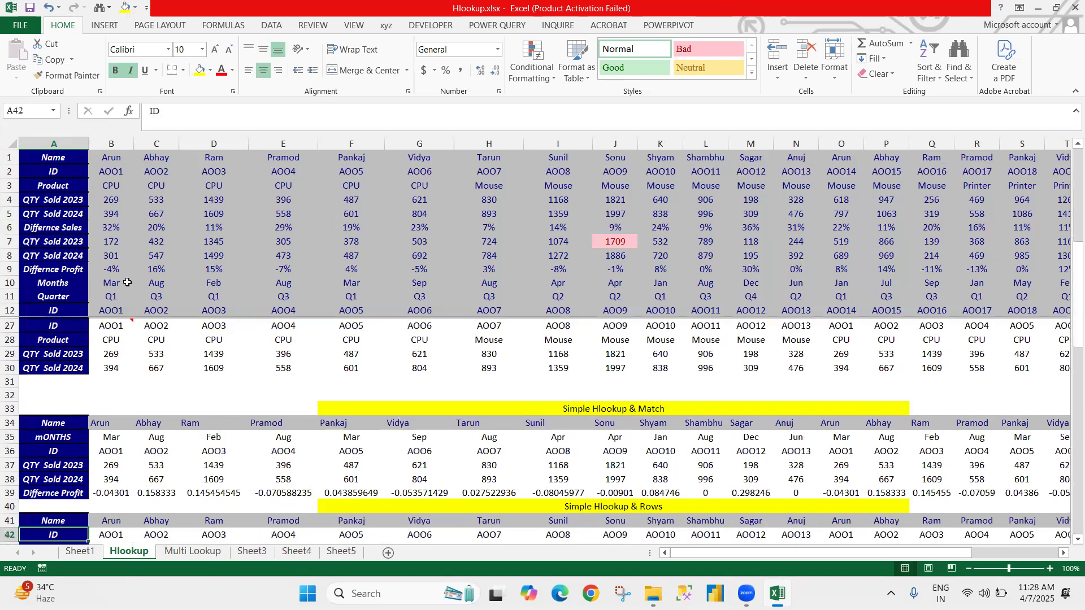
key("Down")
key("Down")
key("Right")
key("Down")
key("Down")
key("Down")
key("Down")
key("Down")
key("Down")
key("Down")
key("Down")
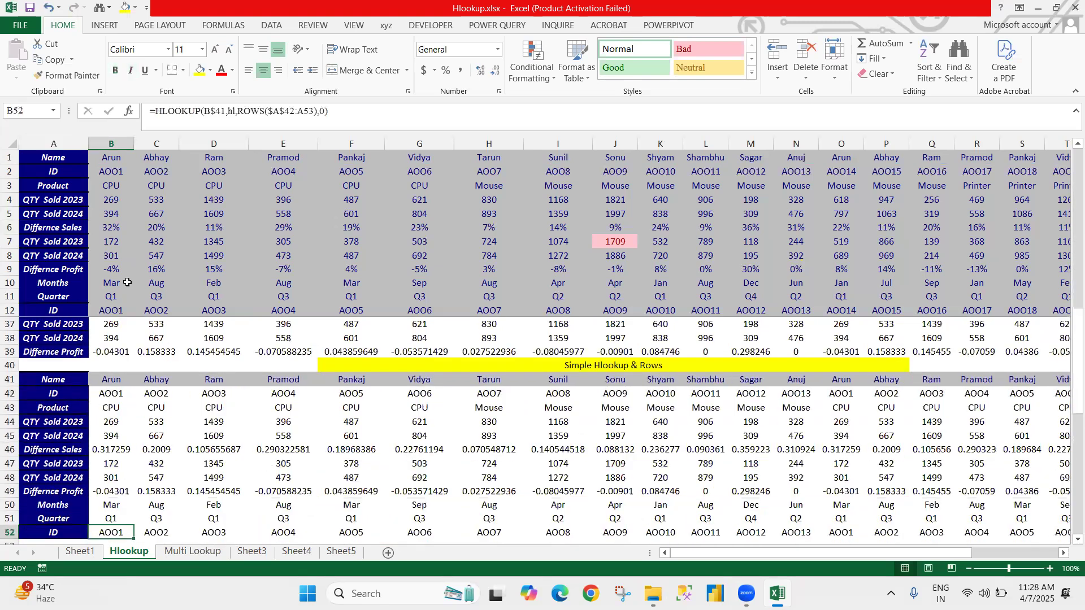
key("Down")
key("Down")
Step: Append "Home Work" to the Simple Reverse Hlookup section heading in F55
key("Left")
key("Down")
key("Right")
key("Right")
key("Right")
key("Right")
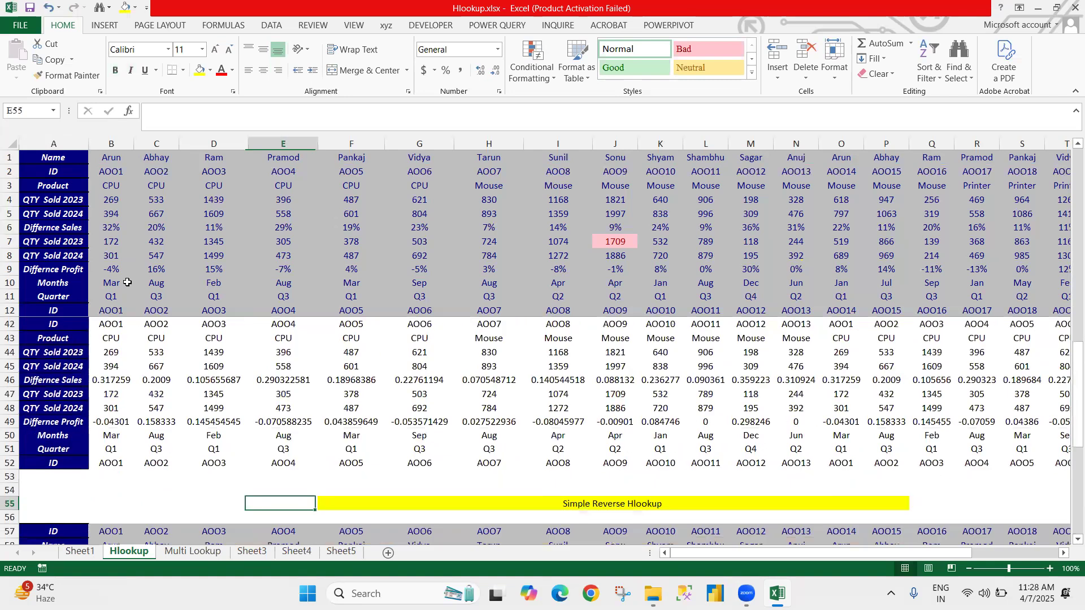
key("Right")
key("Right")
key("Left")
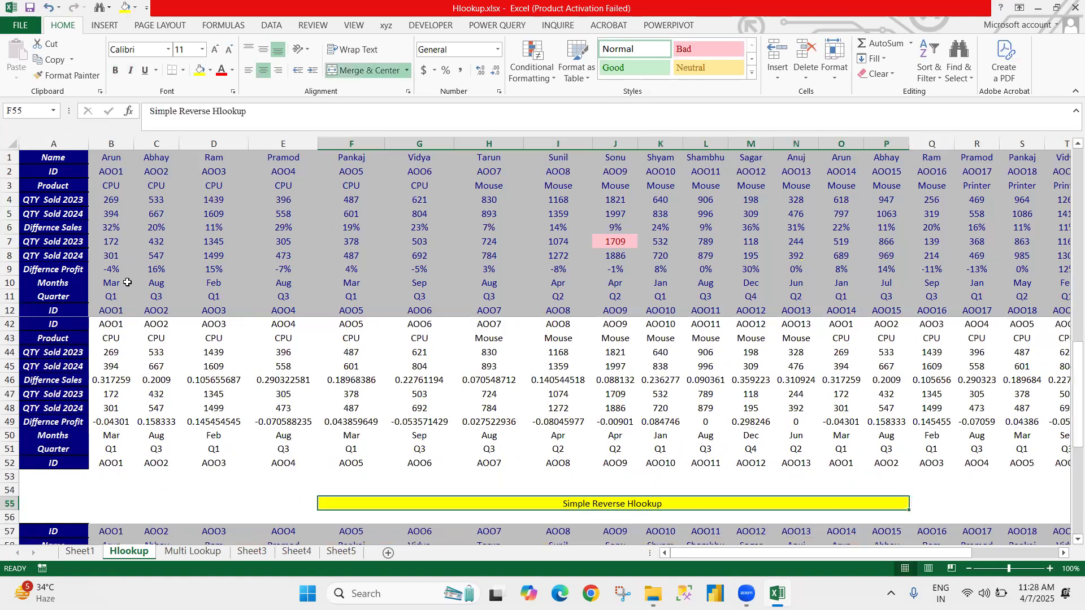
key("F2")
type("Ho")
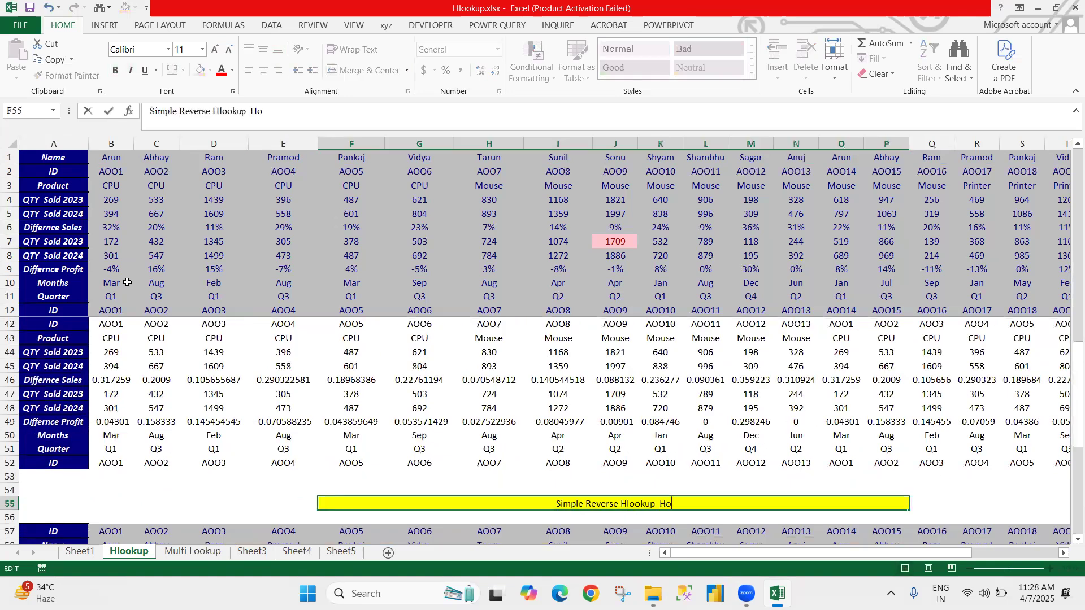
type("mw")
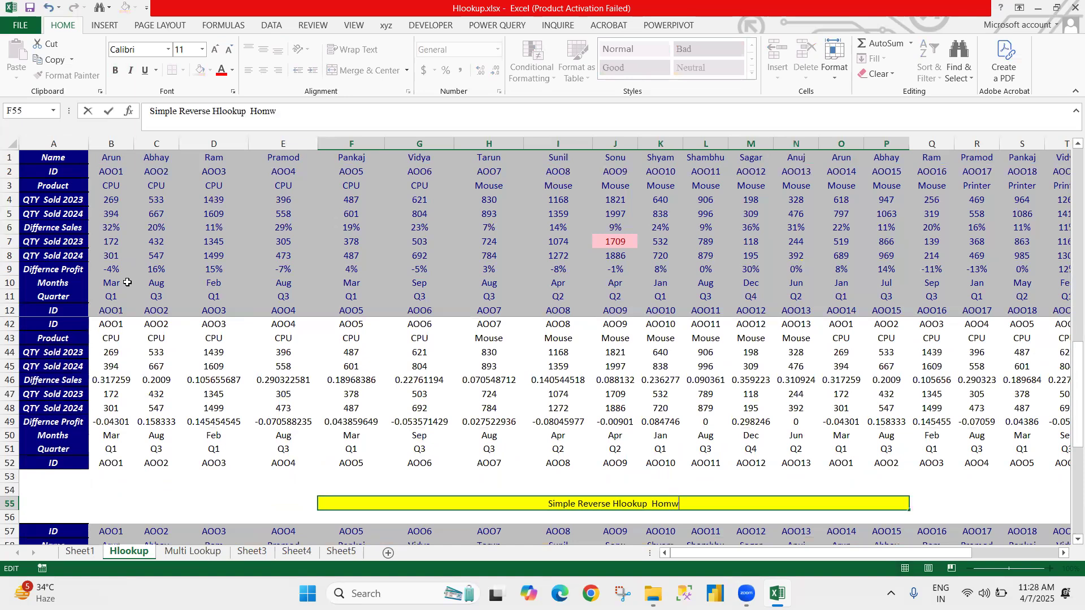
key("BackSpace")
type("e W")
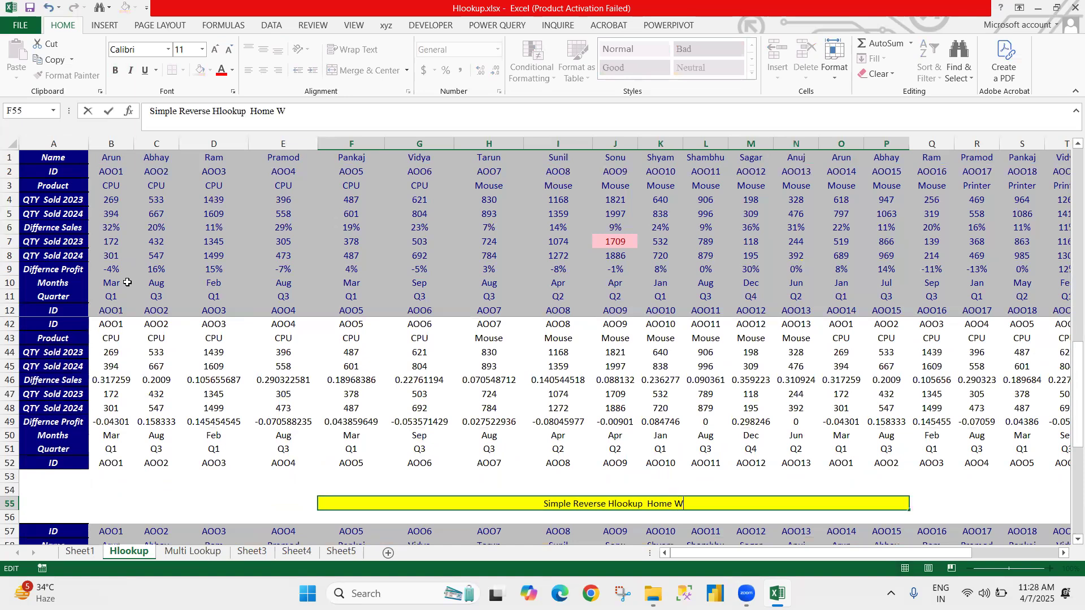
type("or")
type("k")
key("Return")
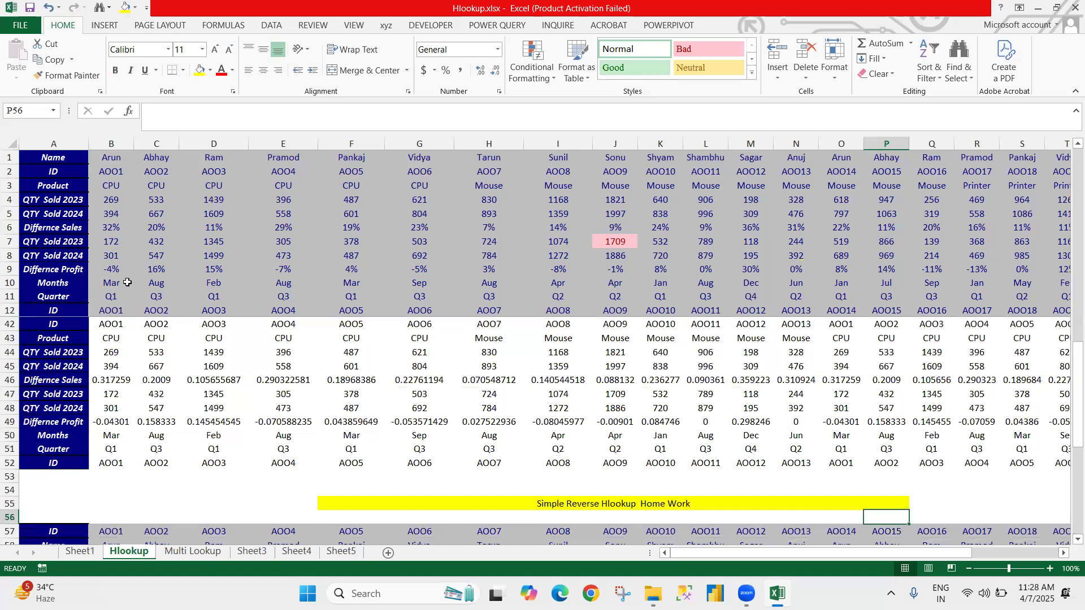
key("Up")
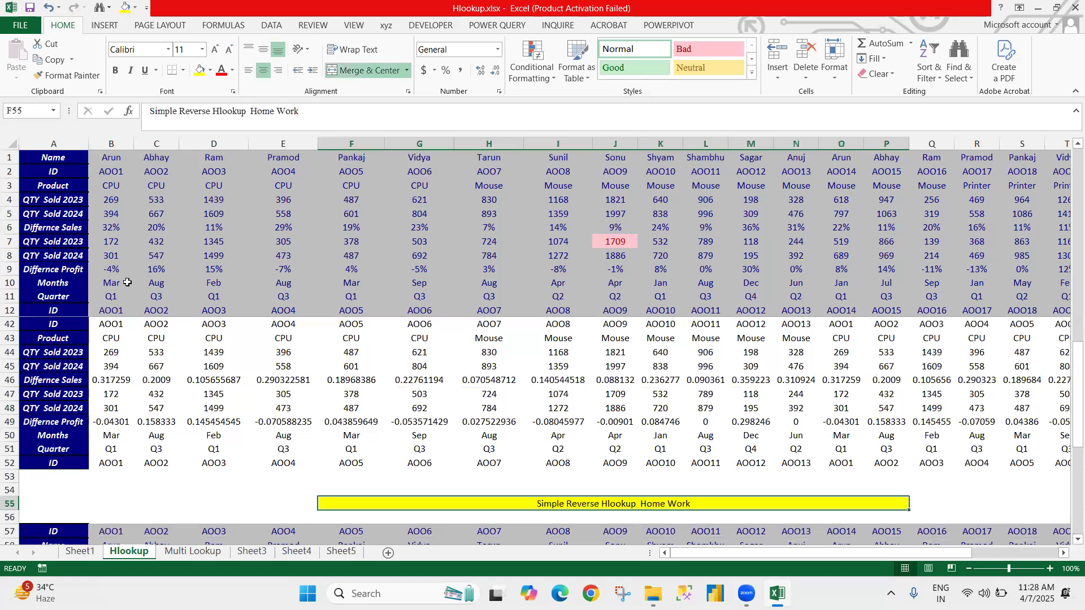
Step: Review the Simple Reverse Hlookup tables below the heading, down past the end of the Home Task table
key("Down")
key("Down")
key("Down")
key("Down")
key("Down")
key("Down")
key("Down")
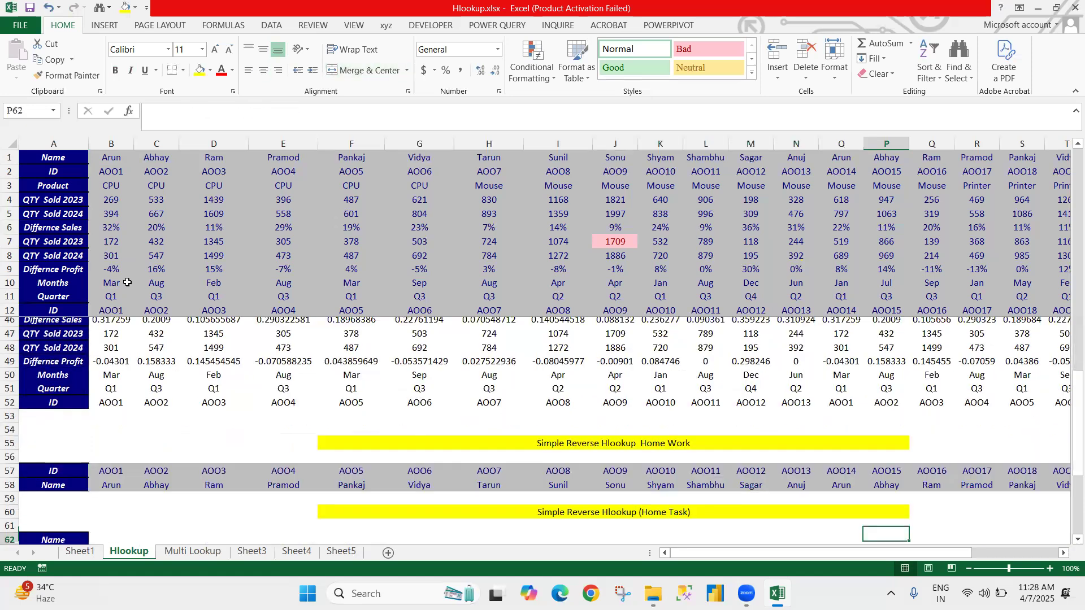
key("Down")
key("Down")
key("Down")
key("Down")
key("Down")
key("Down")
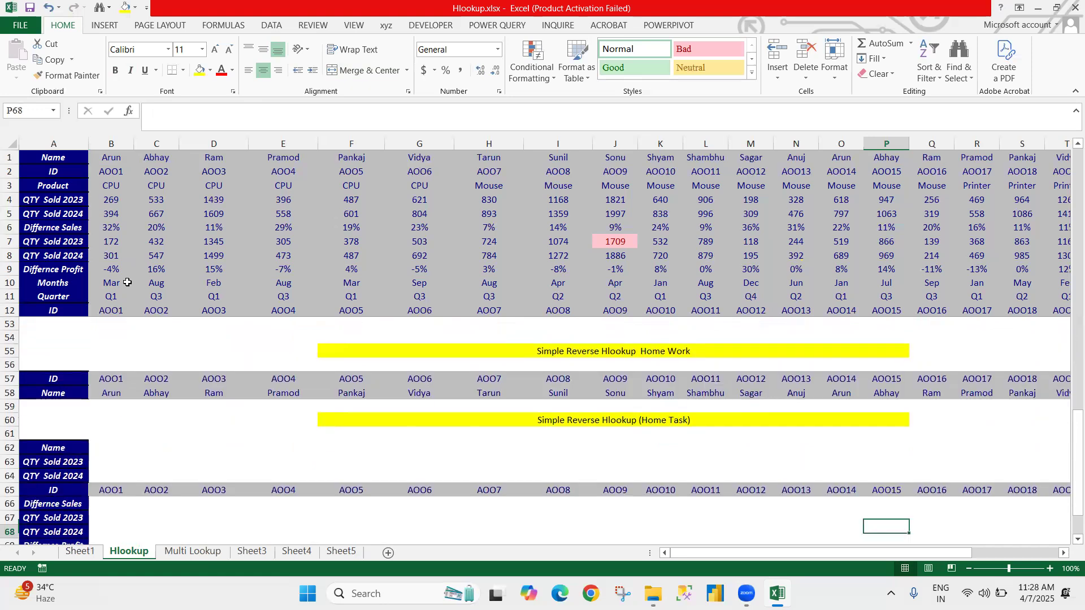
key("Down")
key("Down")
key("Down")
key("Down")
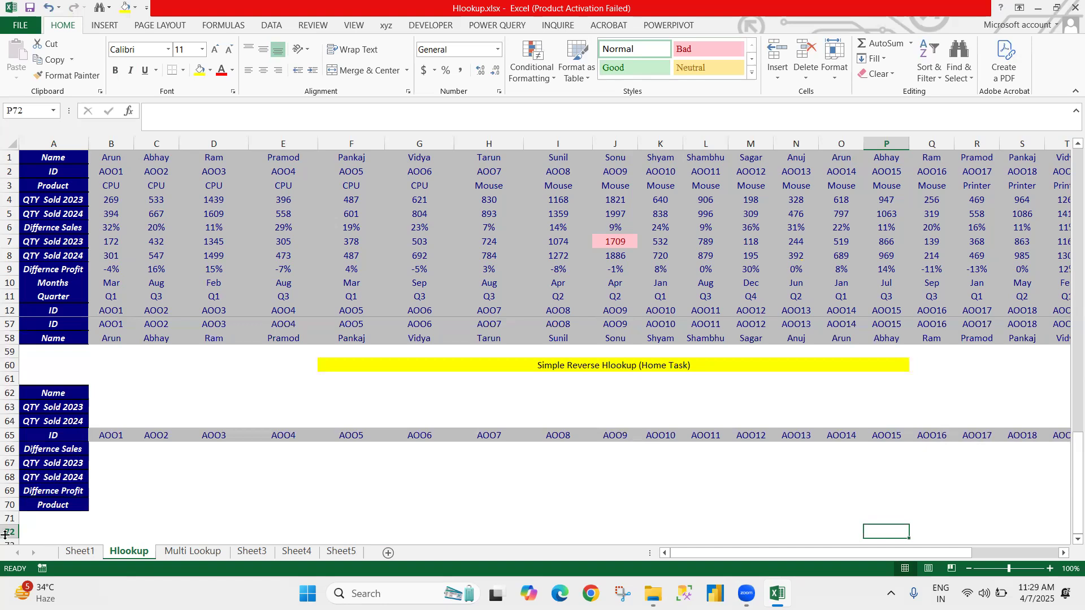
Step: Look over the Multi Lookup sheet and the account data on Sheet3, Sheet4 and Sheet5
left_click(182, 551)
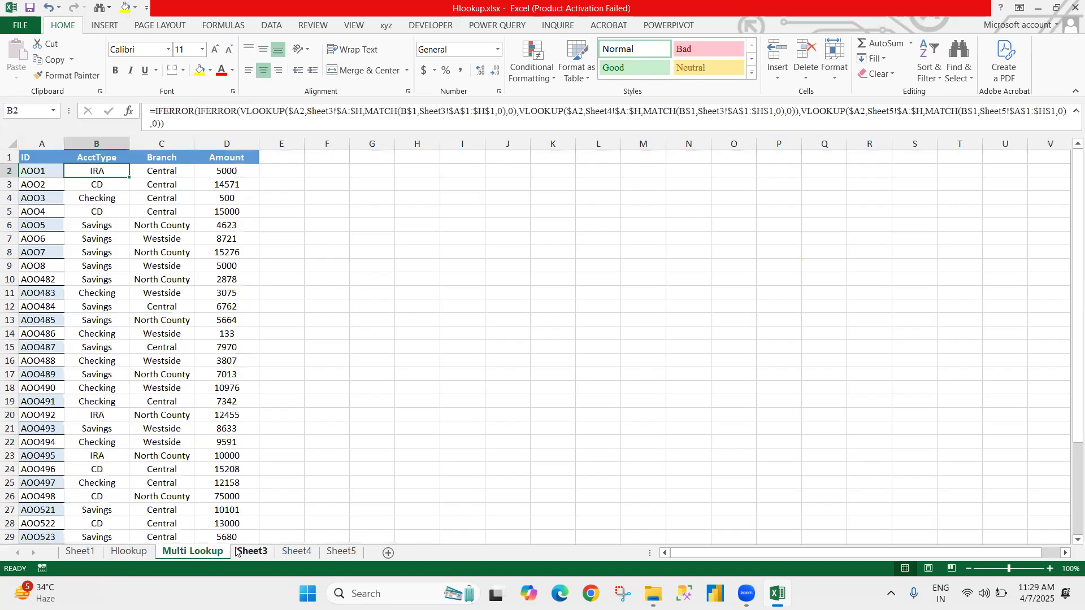
left_click(239, 552)
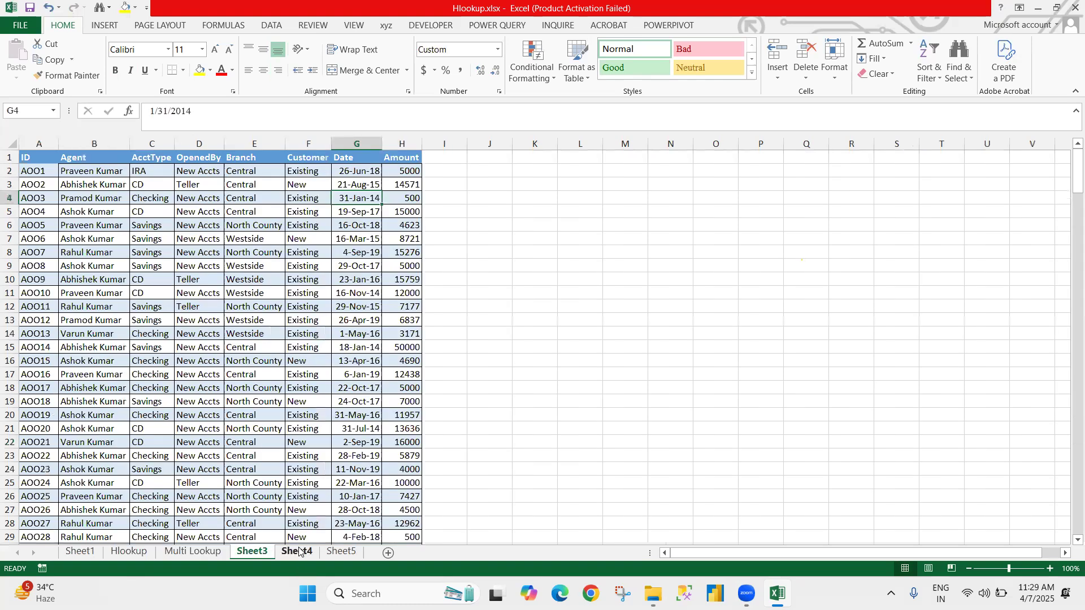
left_click(298, 552)
left_click(342, 552)
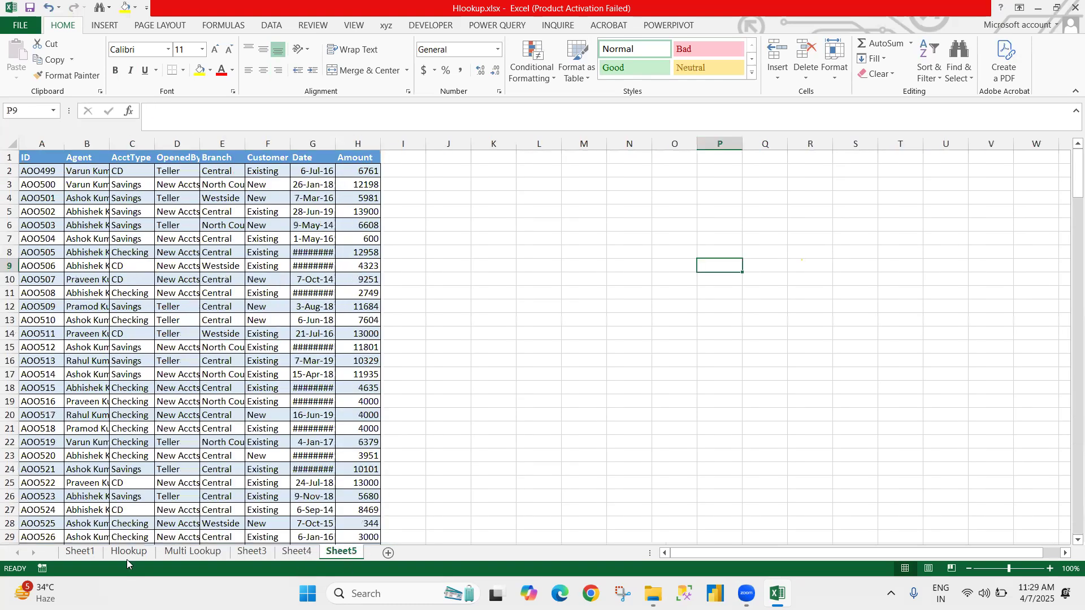
Step: Clear the AcctType, Branch and Amount formulas in B2:D38 of the Multi Lookup sheet and return to A1
key("ctrl+Page_Up")
key("ctrl+Page_Up")
key("ctrl+Page_Up")
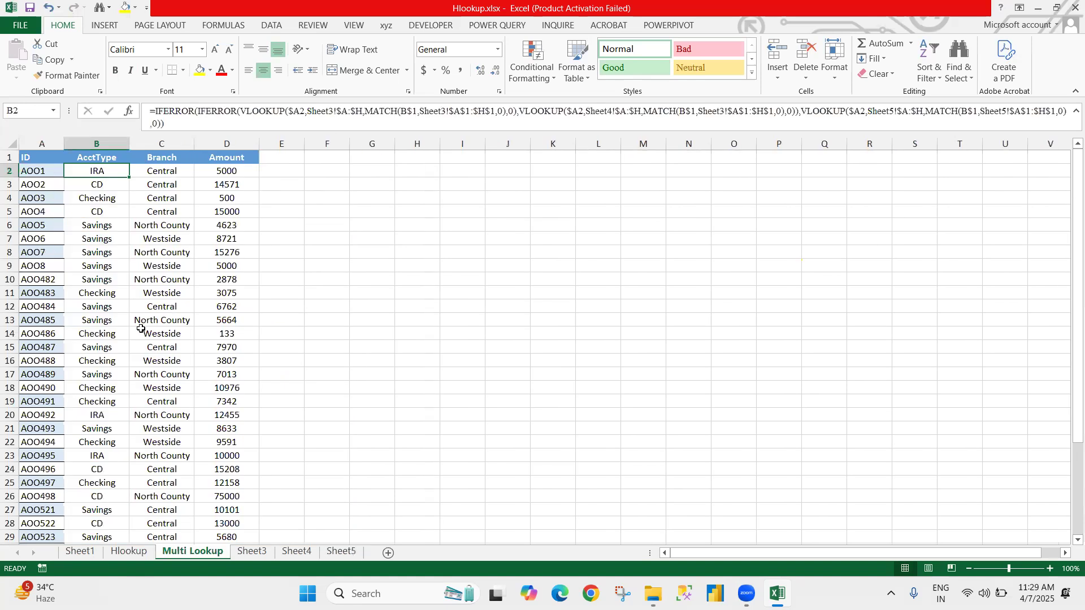
key("ctrl+shift+Down")
key("ctrl+shift+Right")
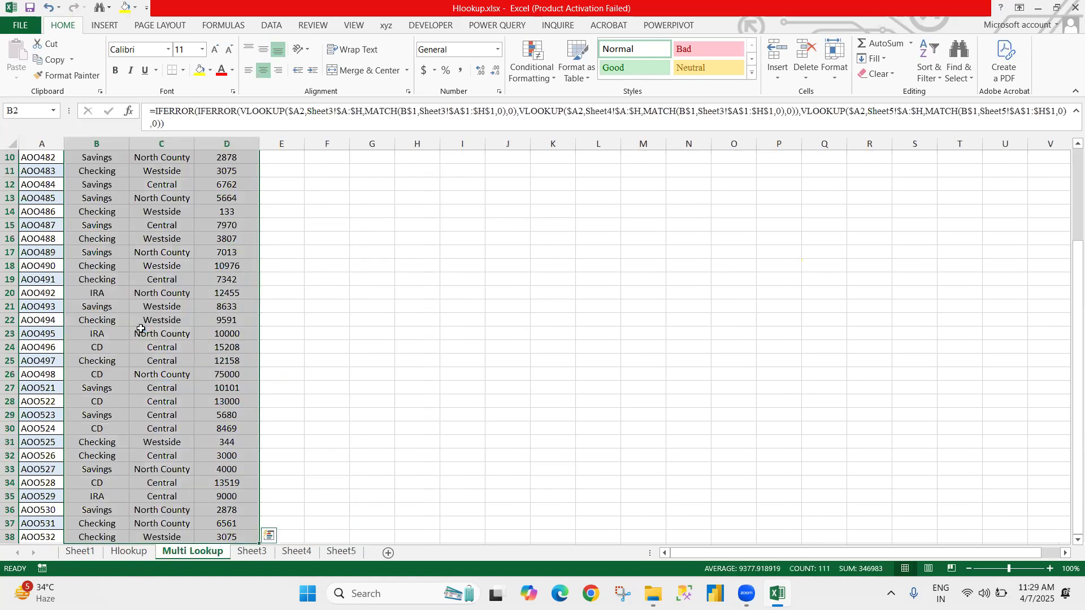
key("Delete")
key("ctrl+Home")
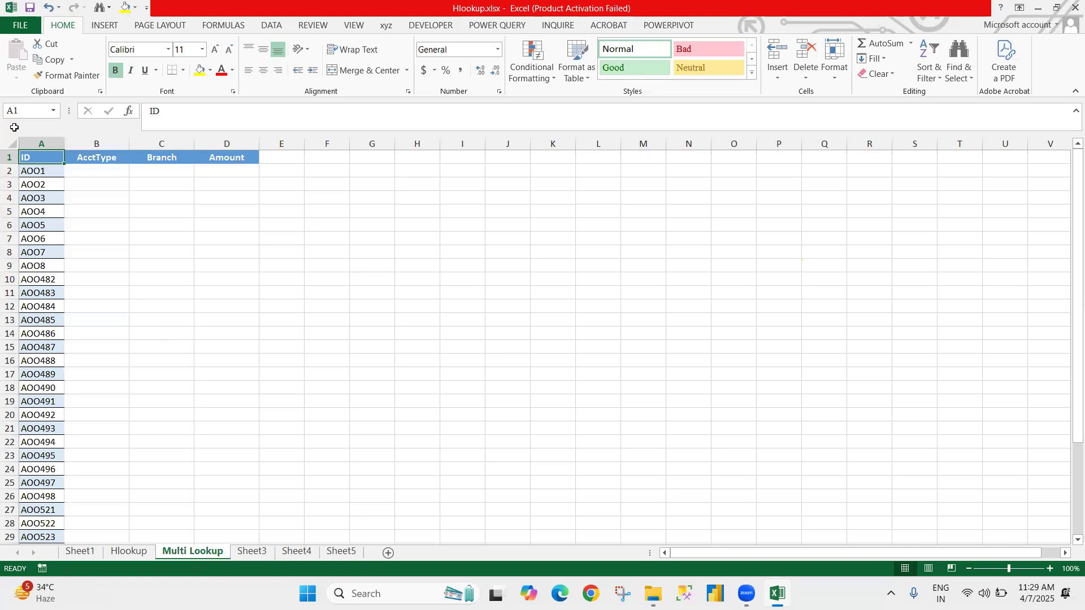
Step: Compare the ID list on Multi Lookup with the account data on Sheet3, Sheet4 and Sheet5
left_click(252, 553)
left_click(310, 556)
left_click(352, 554)
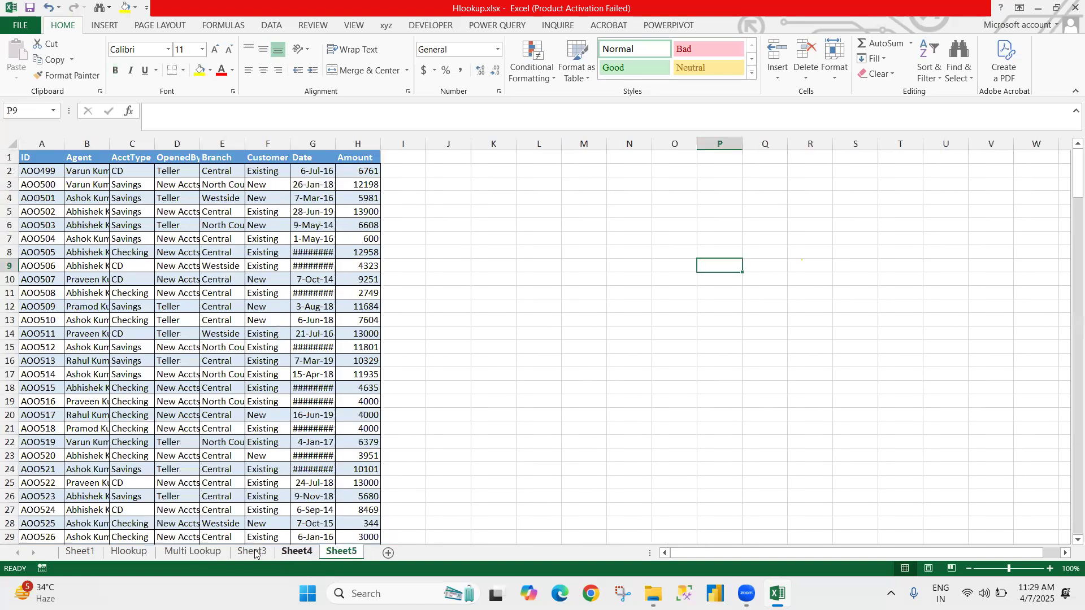
left_click(206, 554)
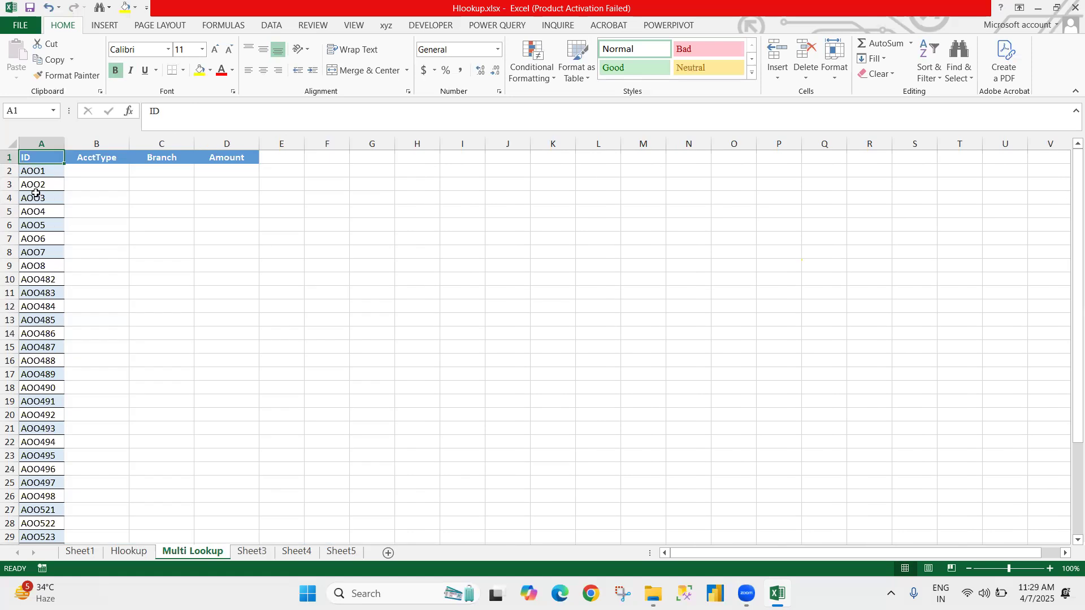
left_click_drag(34, 171, 68, 346)
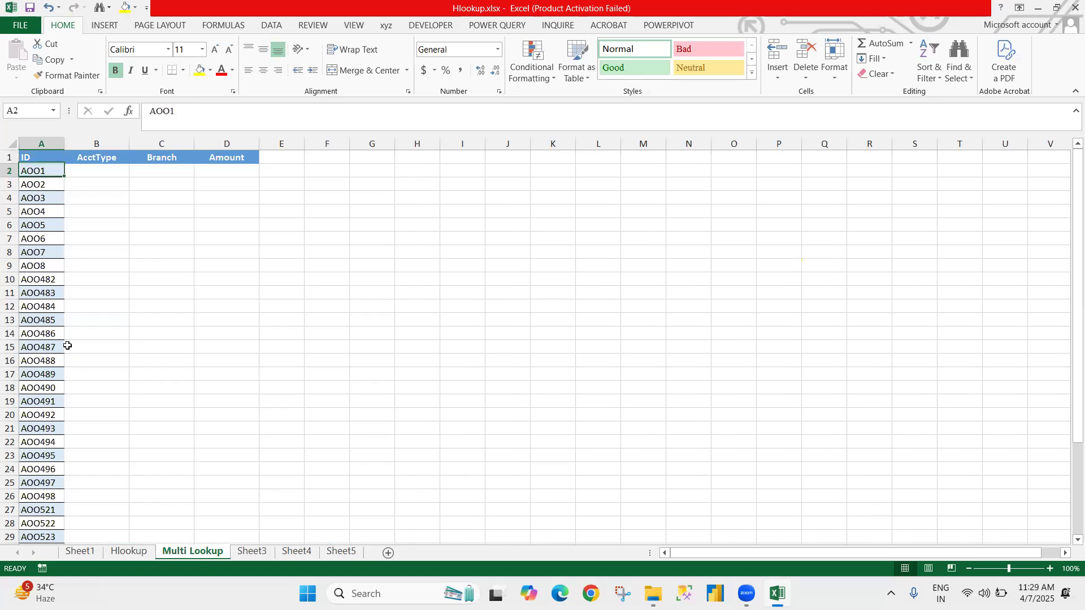
left_click(256, 557)
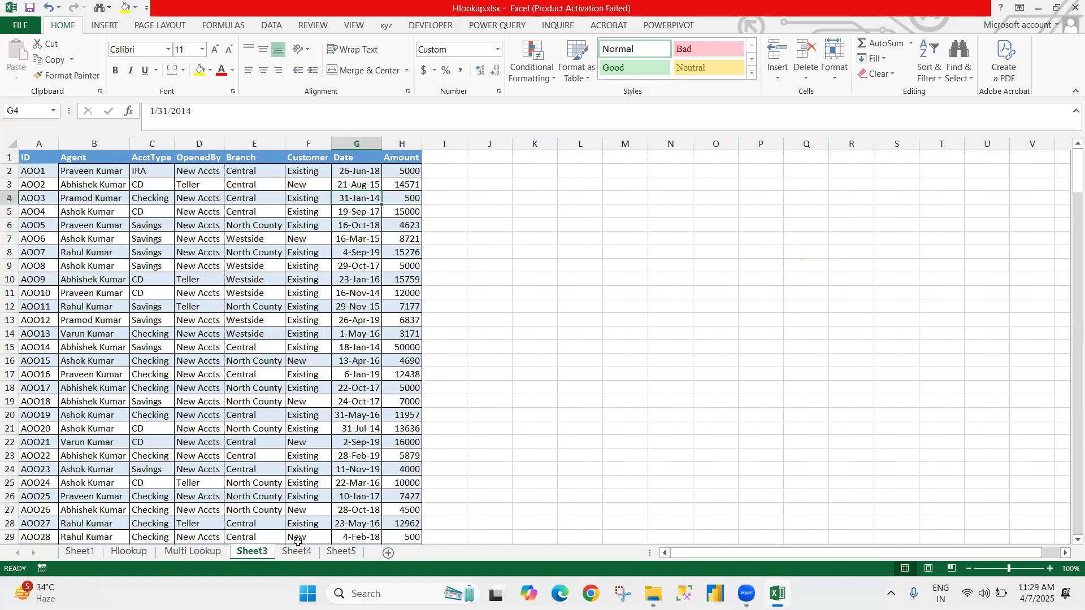
left_click(342, 552)
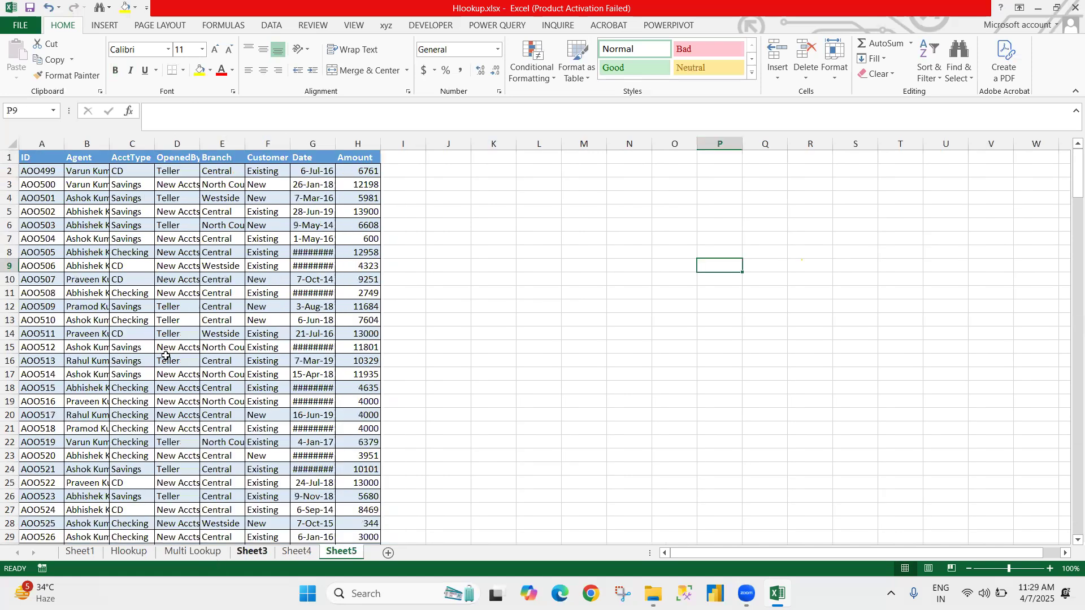
key("ctrl+Page_Up")
key("ctrl+Page_Up")
key("ctrl+Page_Up")
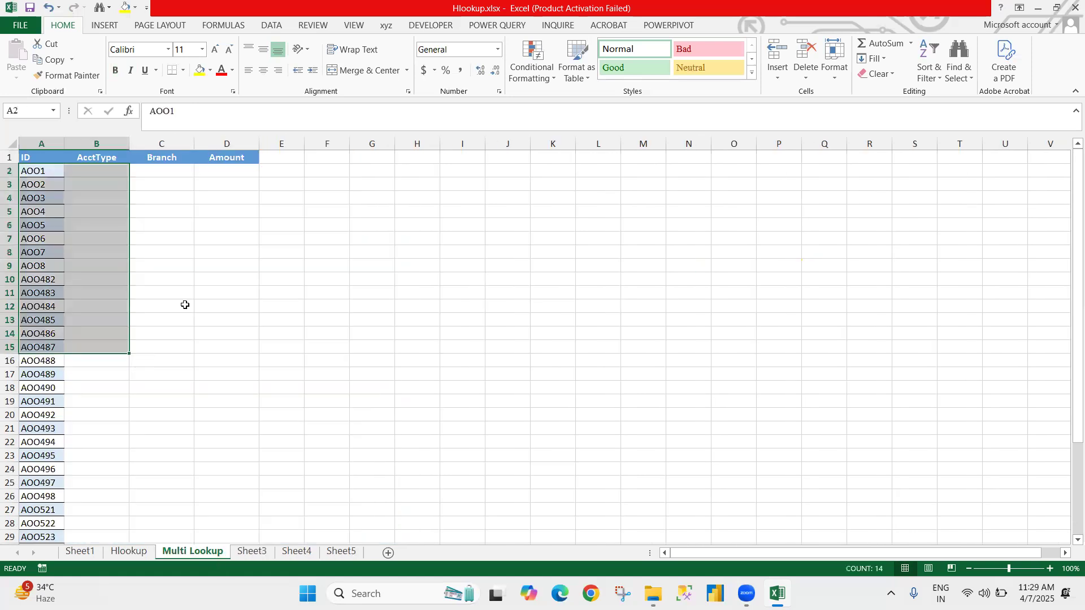
left_click(258, 544)
left_click(287, 554)
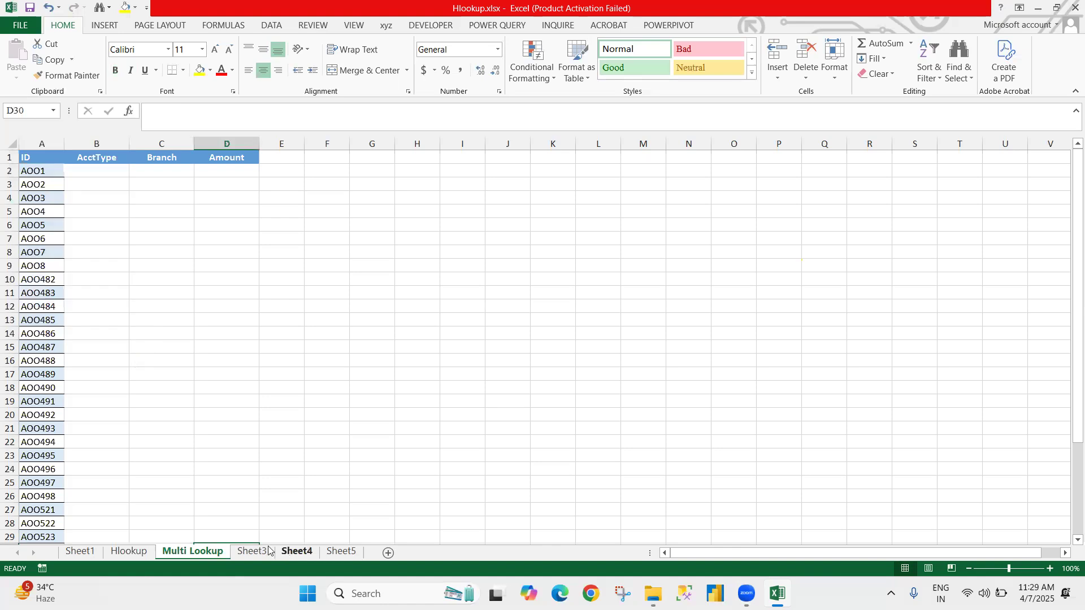
left_click(212, 556)
left_click(96, 320)
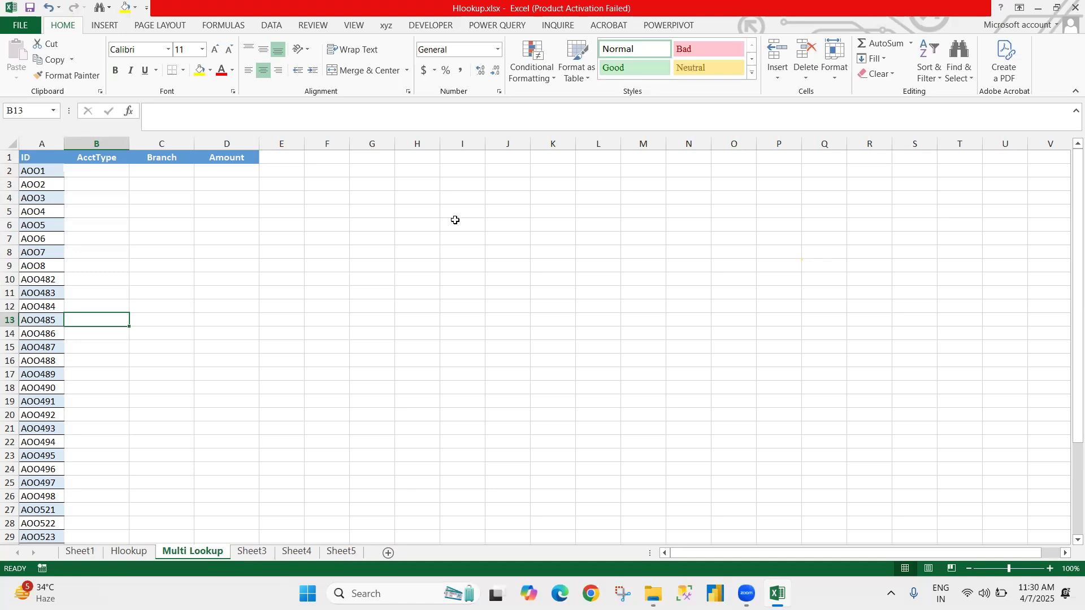
left_click(461, 198)
left_click(689, 158)
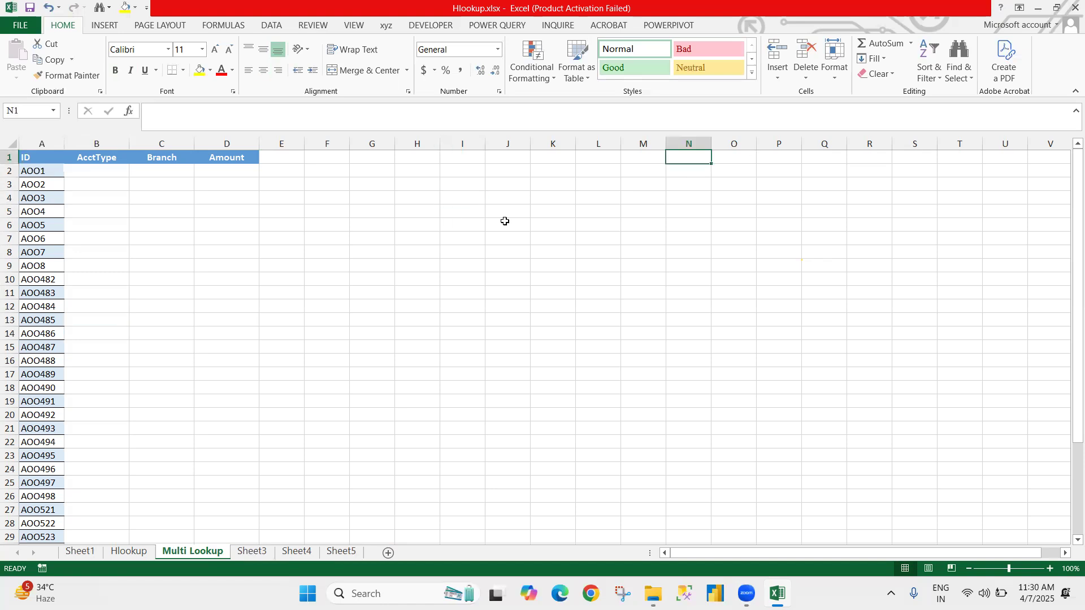
left_click(488, 186)
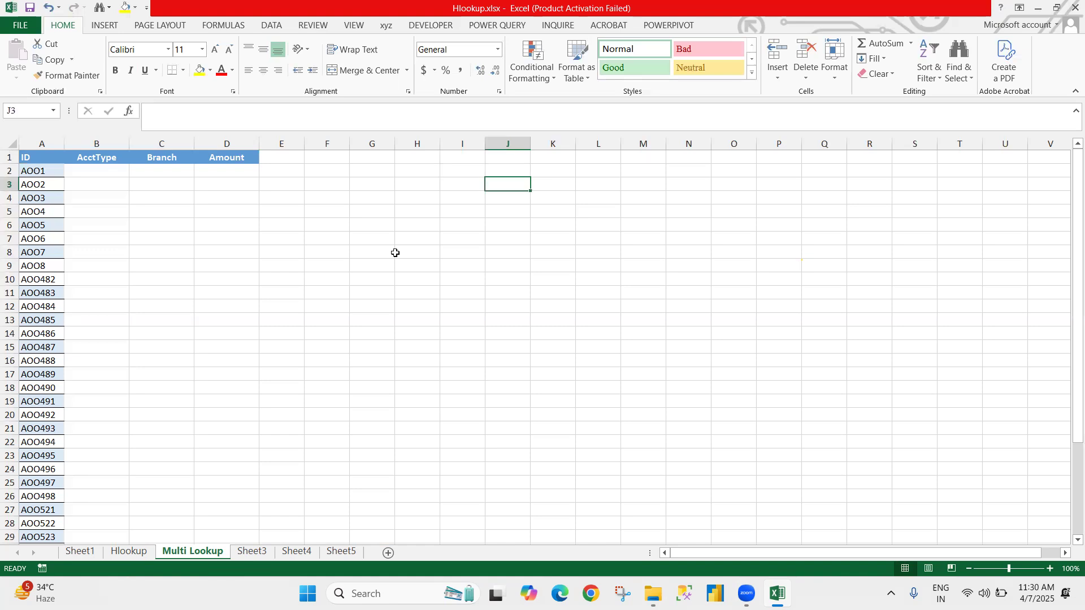
left_click(38, 173)
left_click(412, 213)
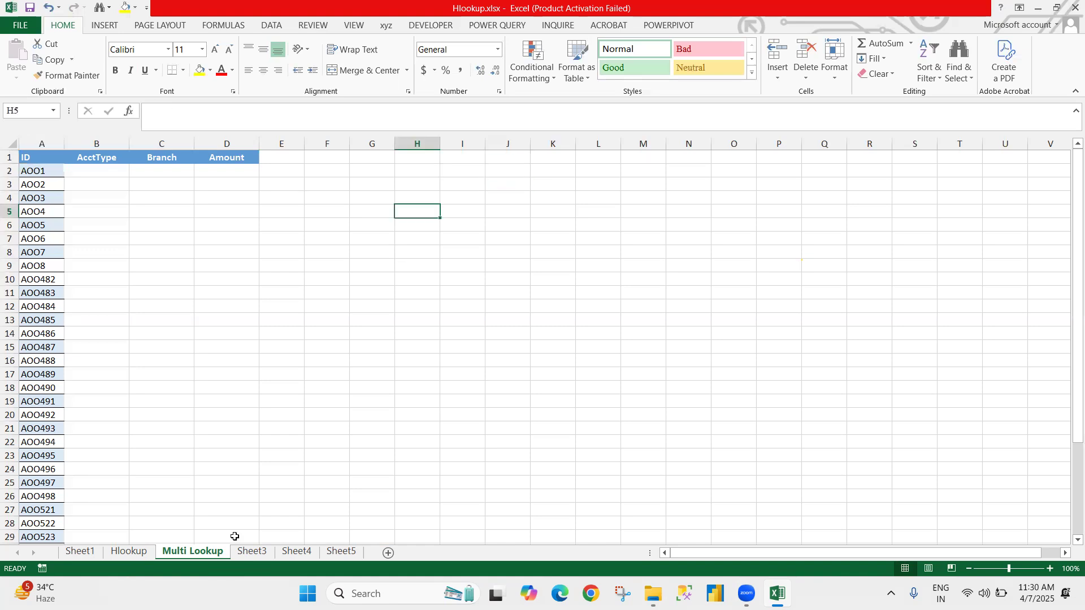
left_click(247, 554)
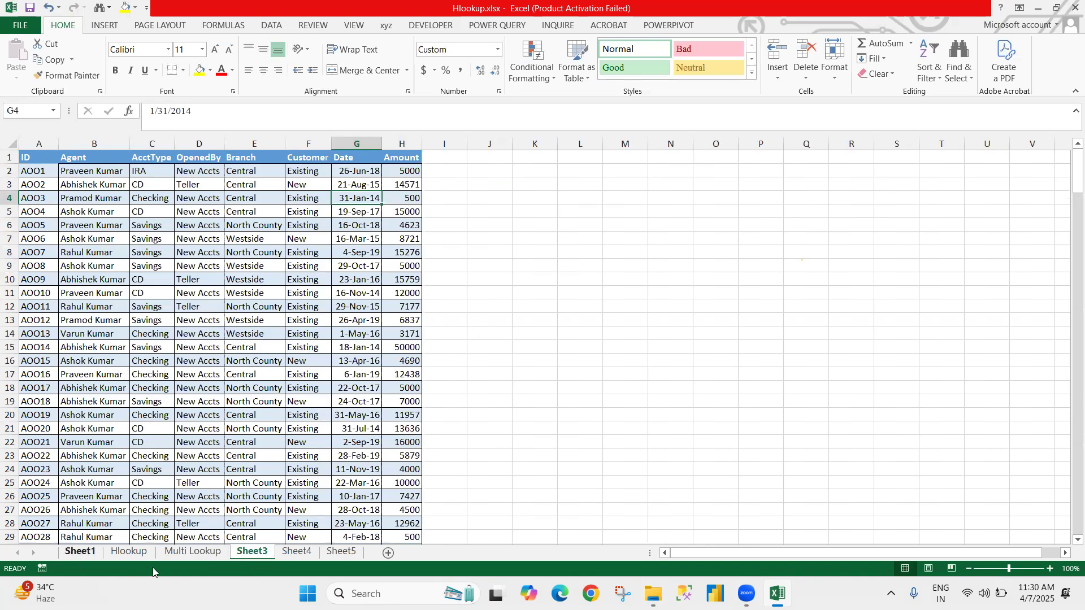
key("ctrl+Page_Up")
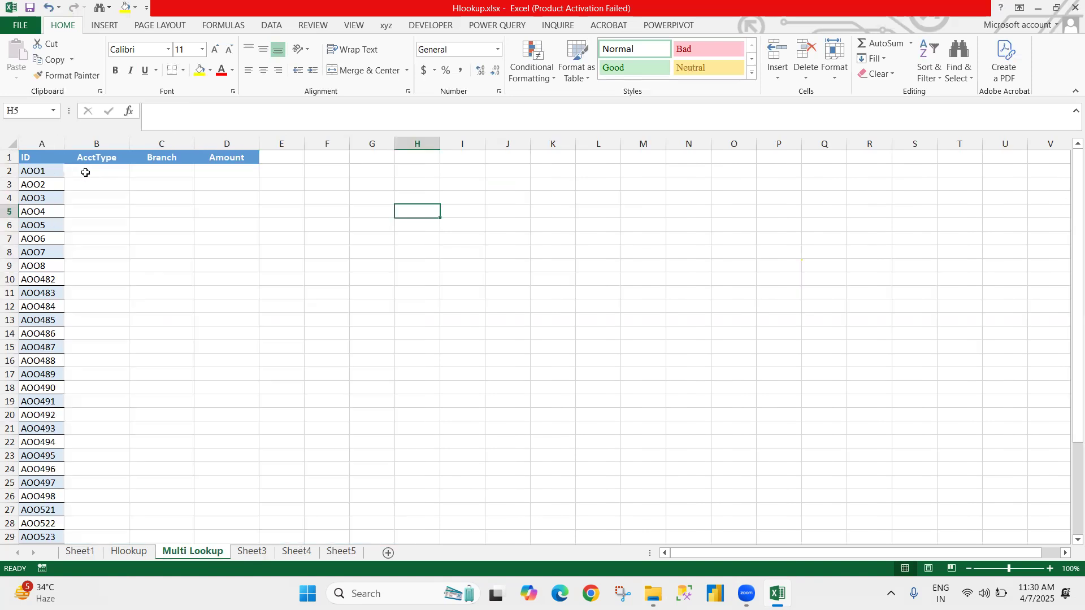
left_click(86, 172)
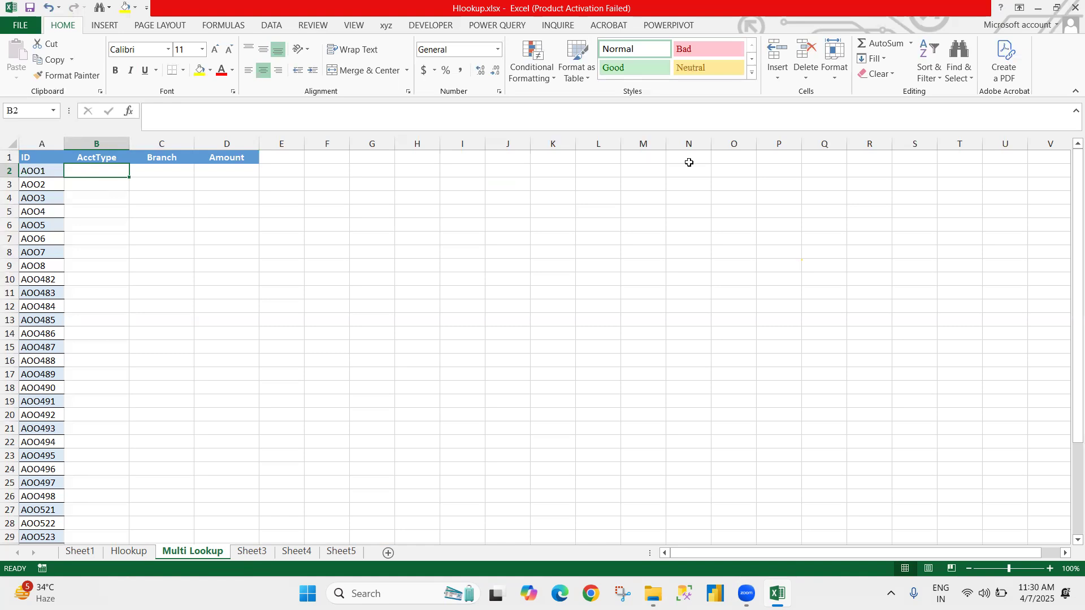
Step: Enter the note "iferror" in cell N1 of the Multi Lookup sheet
left_click(690, 159)
type("iferror")
key("Return")
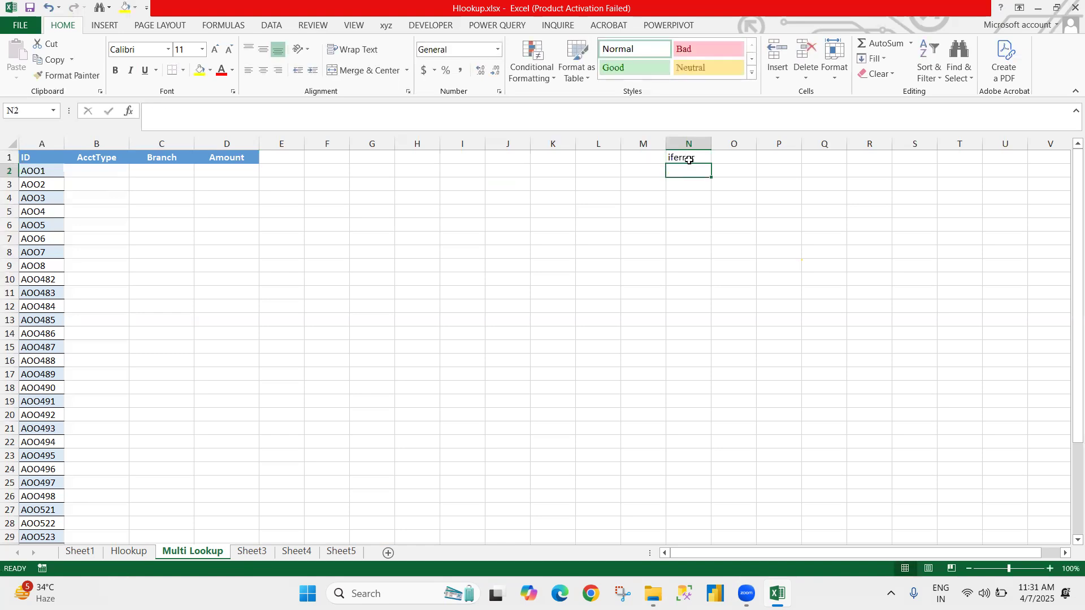
left_click(689, 160)
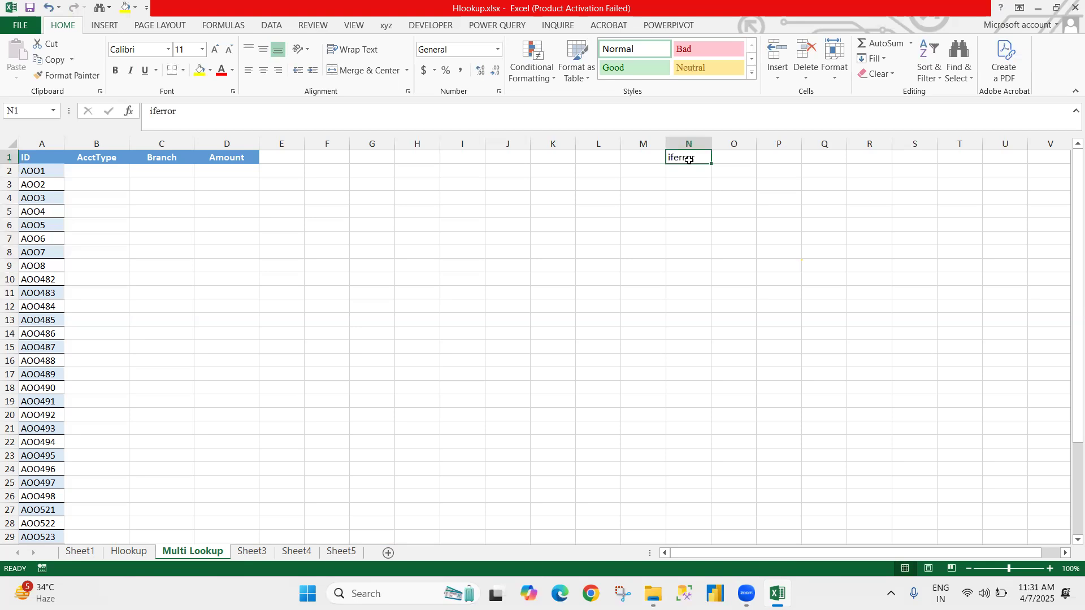
Step: Check the account data on Sheet4 and Sheet5, and return to the Multi Lookup sheet
left_click(286, 555)
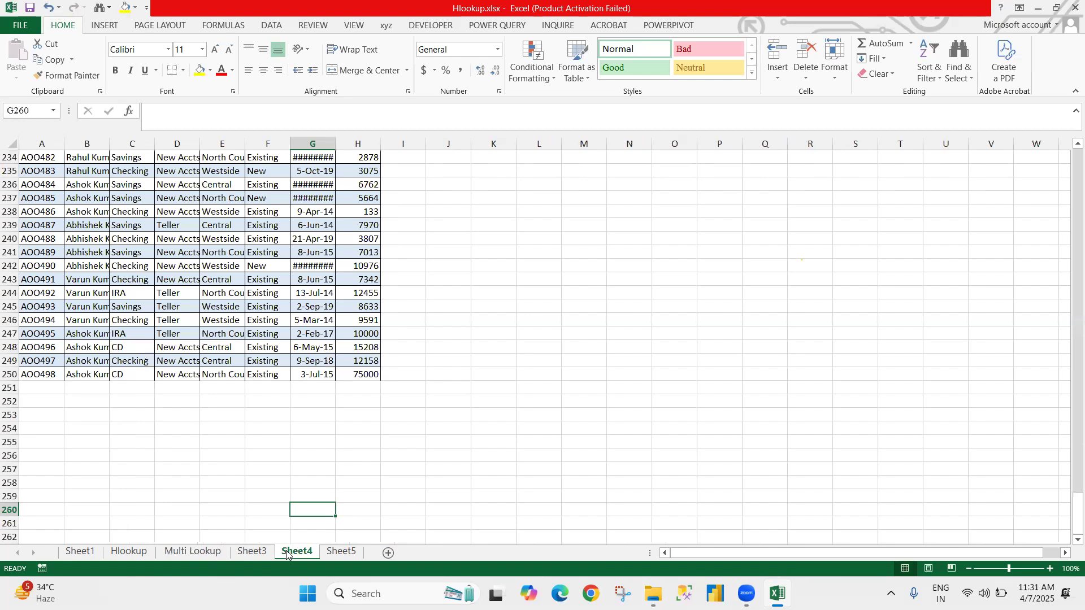
left_click(327, 556)
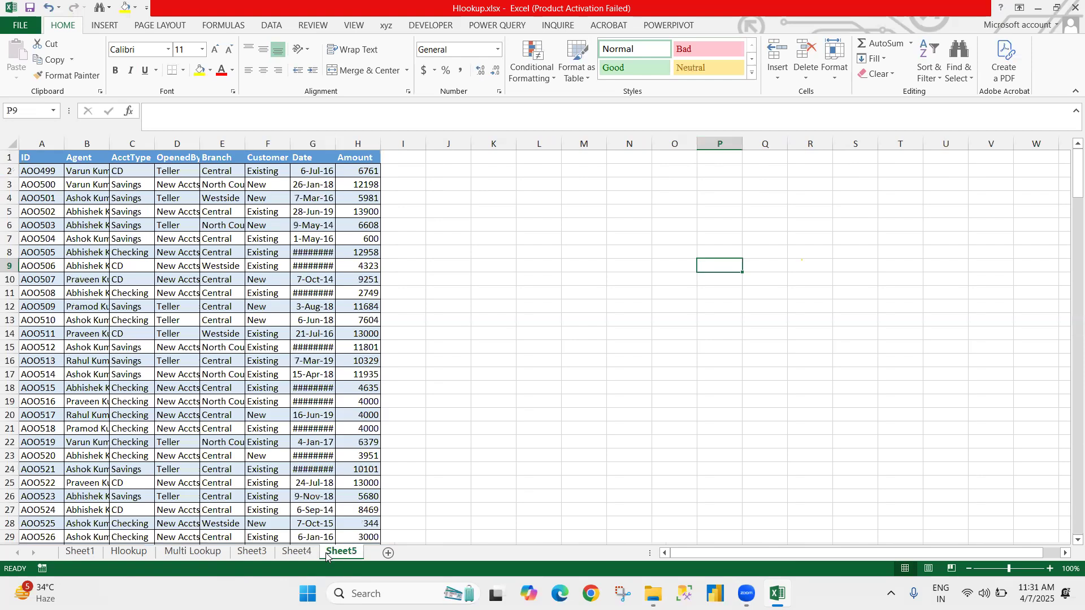
left_click(326, 556)
left_click(193, 553)
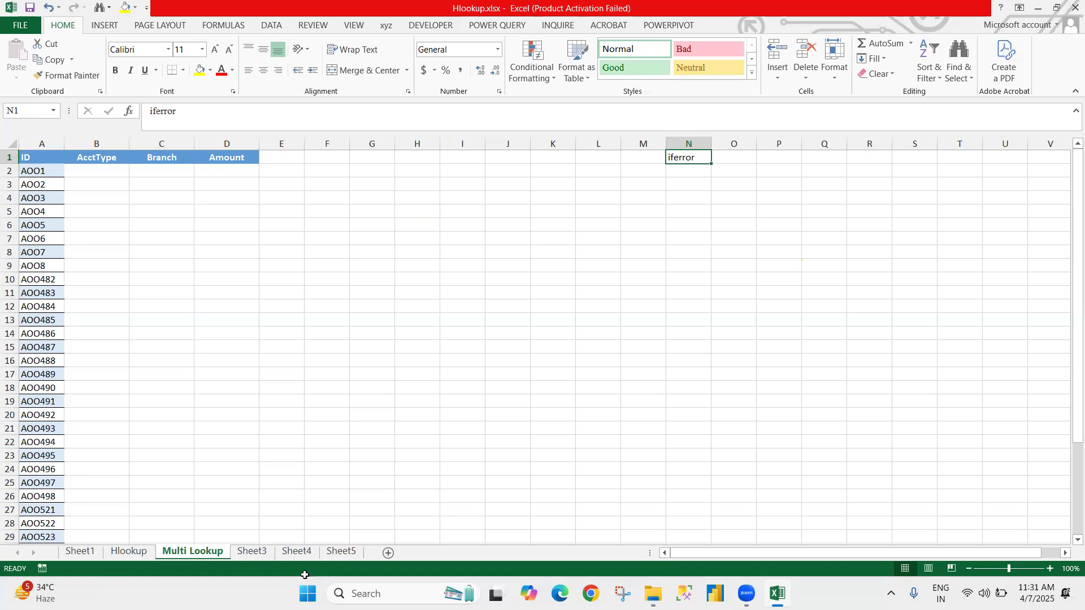
Step: Start a VLOOKUP formula in B2 of the Multi Lookup sheet with the ID $A2 as the lookup value
left_click(279, 385)
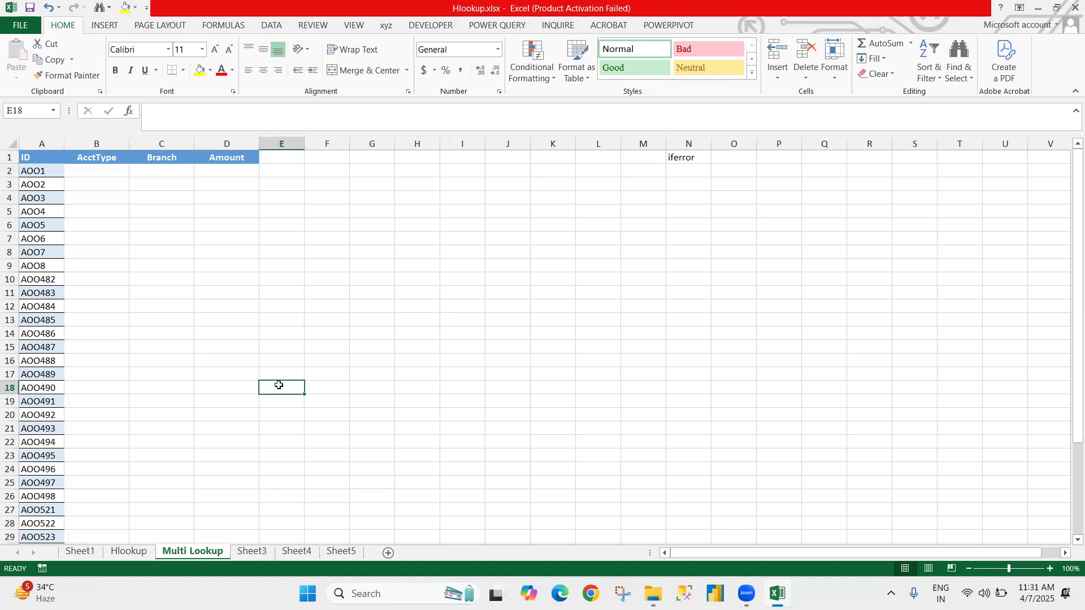
key("ctrl+Home")
key("Right")
key("Down")
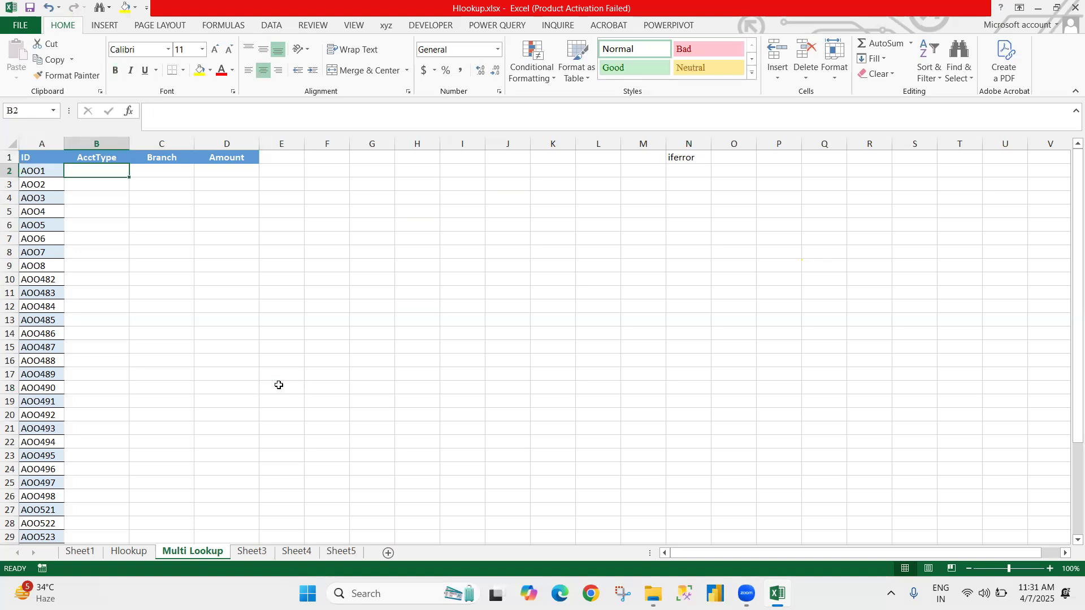
type("=vl")
key("Tab")
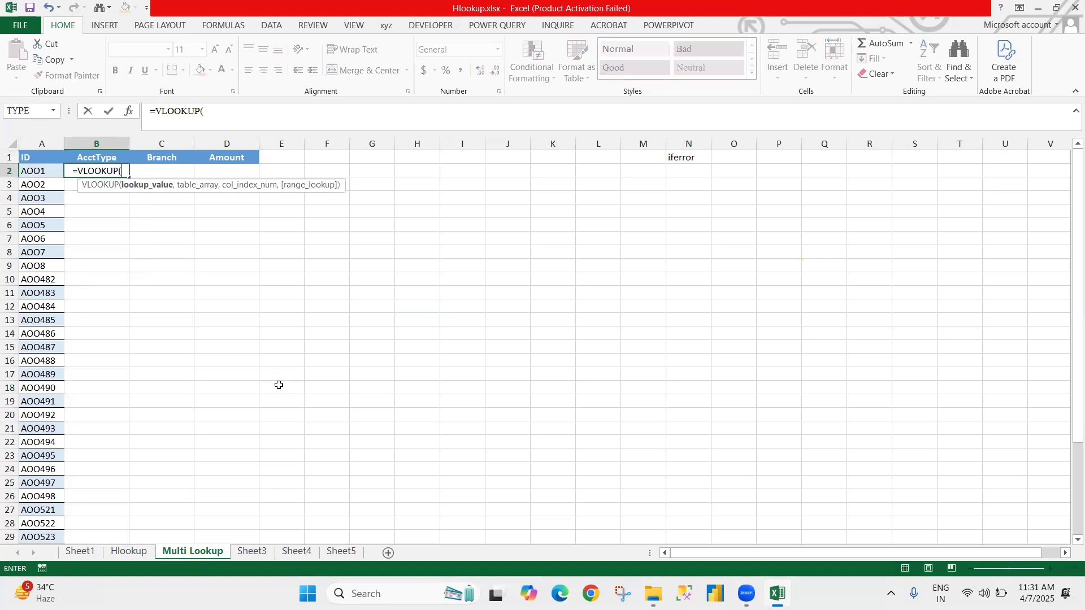
key("Left")
key("F4")
key("F4")
key("F4")
type(",")
Step: Set the VLOOKUP table array to the absolute range Sheet3!$A$1:$H$250
left_click(252, 551)
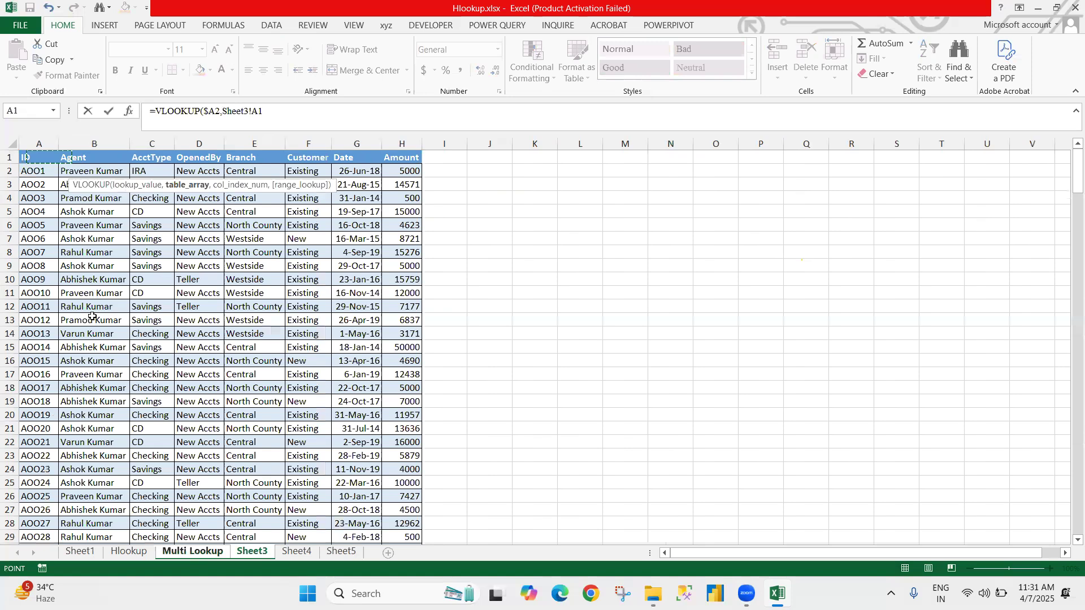
key("ctrl+shift+Right")
key("ctrl+shift+Down")
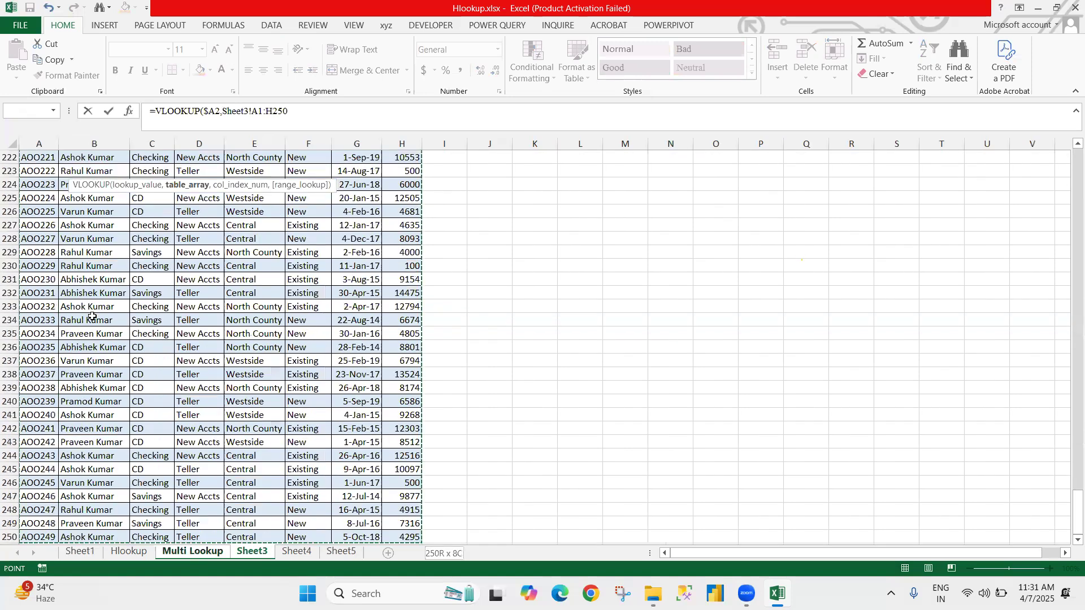
key("F4")
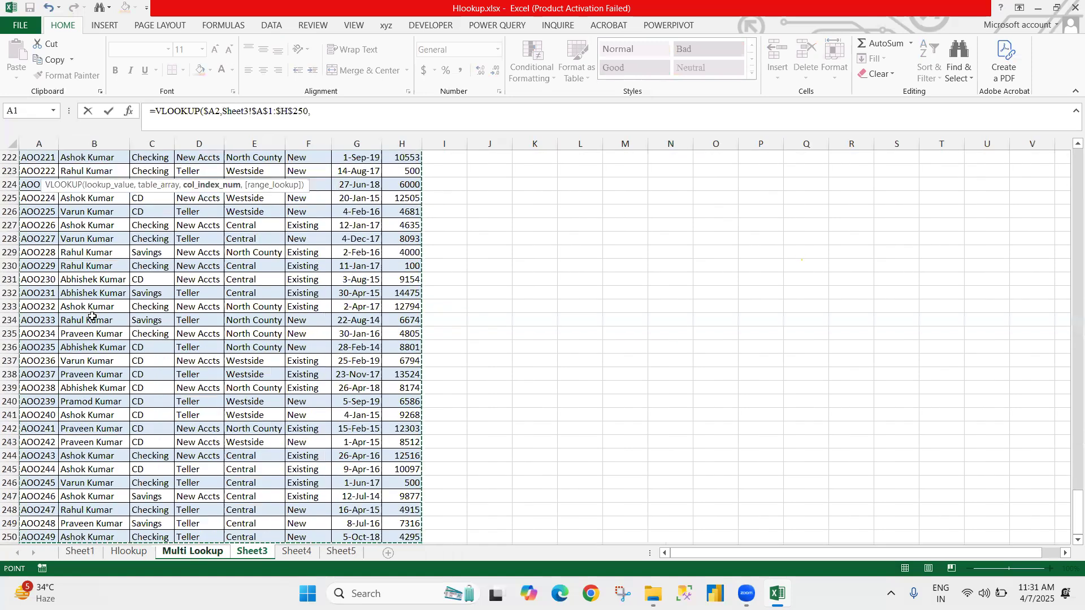
Step: Nest a MATCH function as the column index, with the AcctType header 'Multi Lookup'!B$1 as its lookup value
type(",ma")
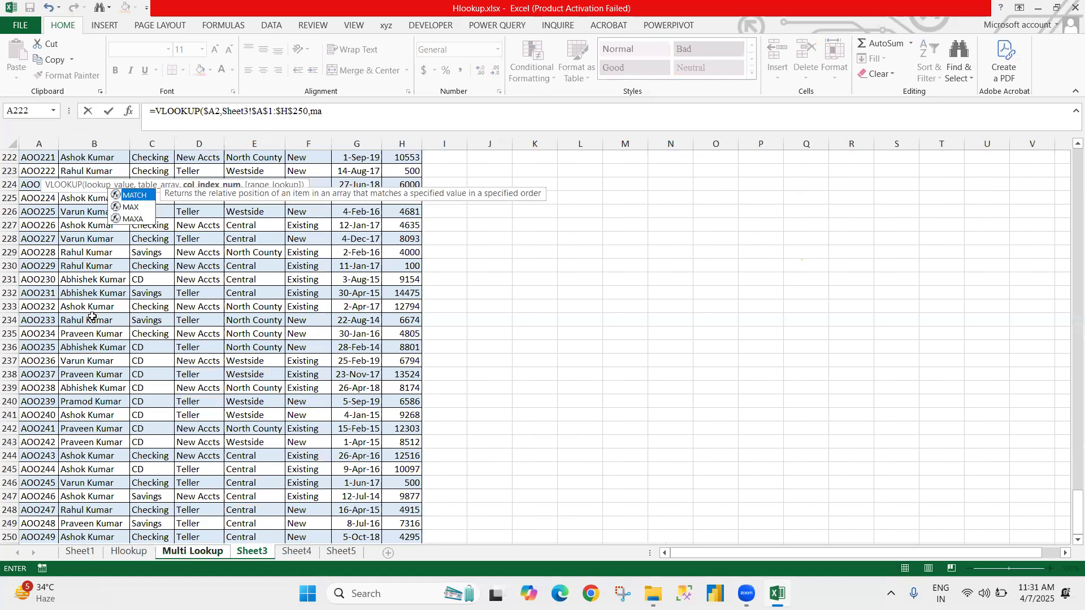
key("Tab")
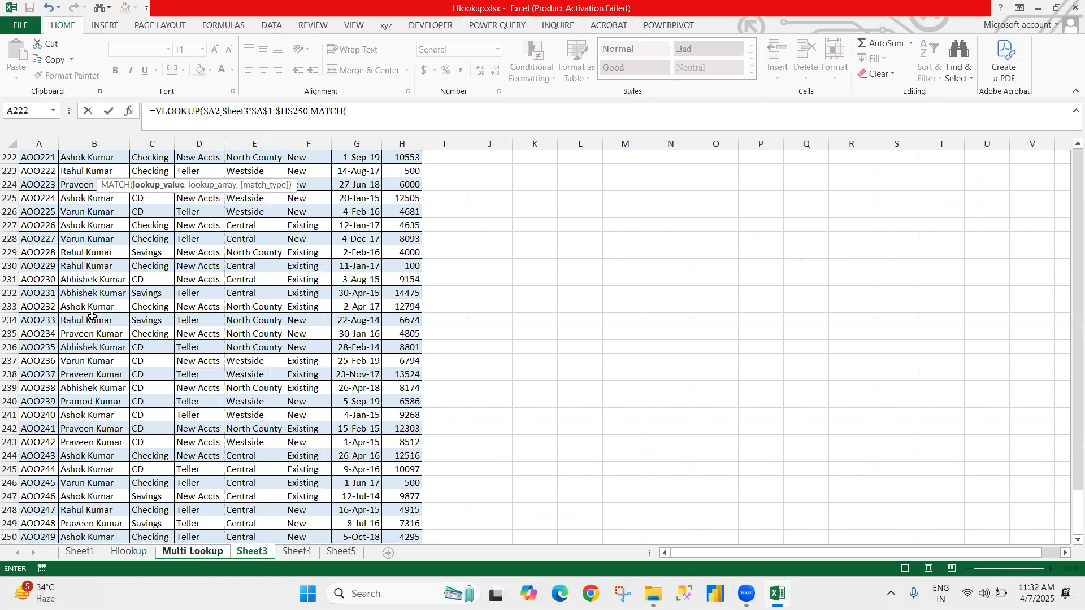
left_click(176, 551)
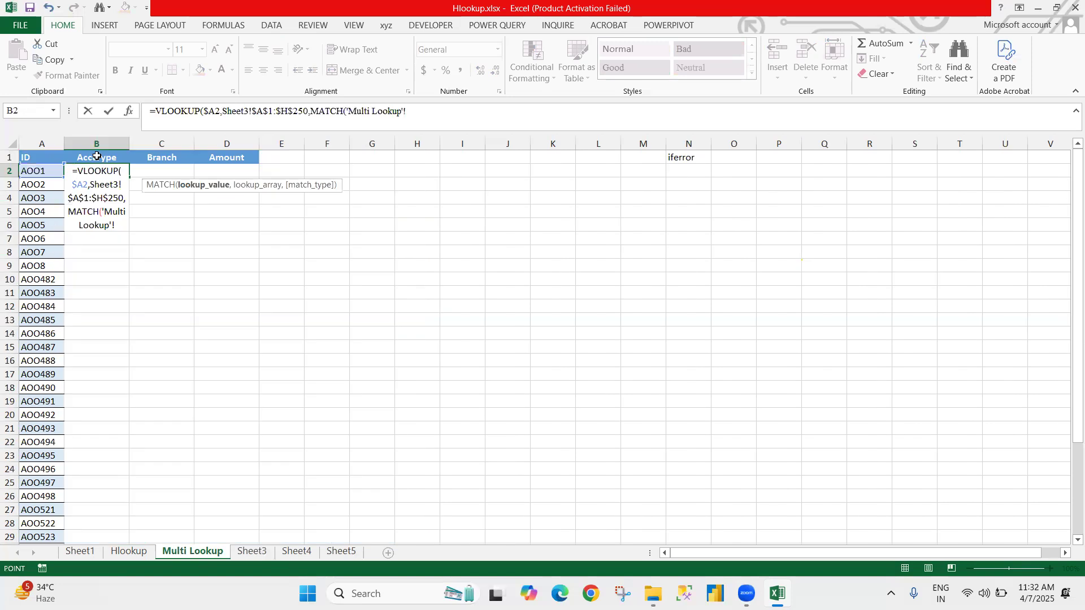
left_click(97, 156)
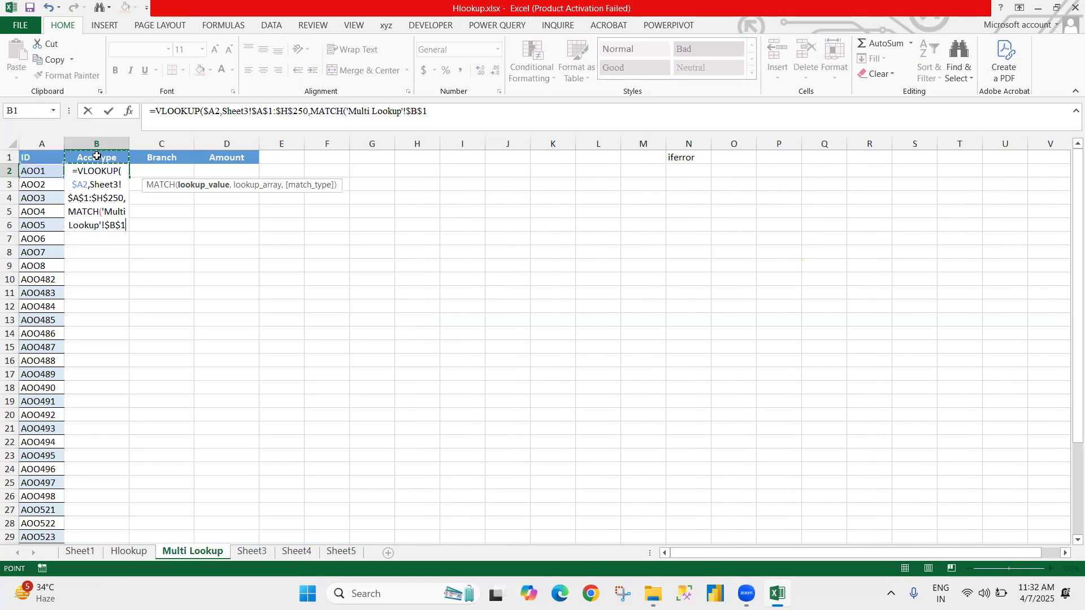
key("F4")
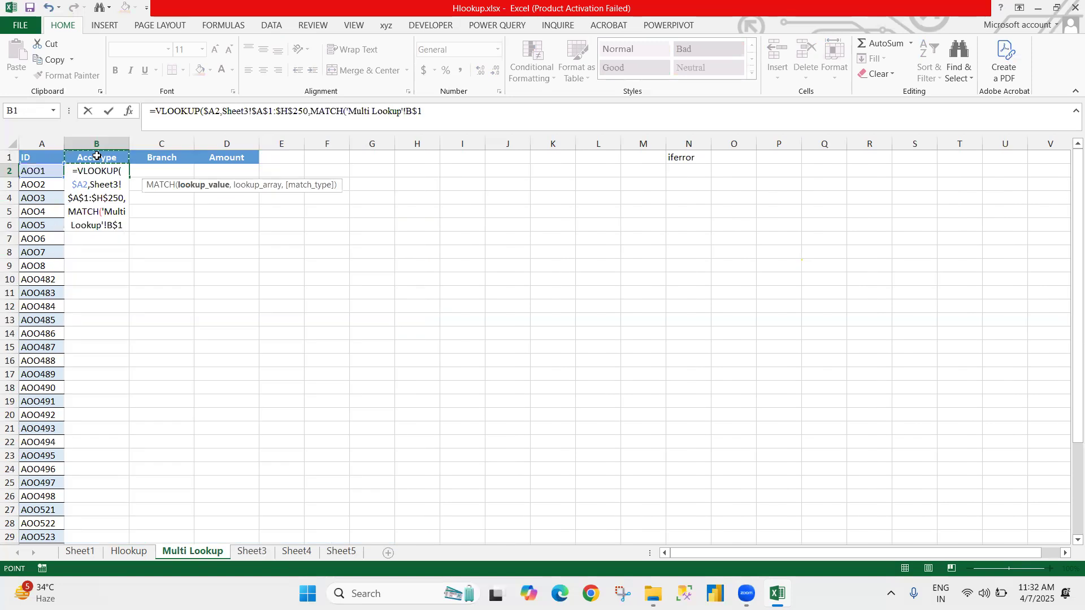
type(",")
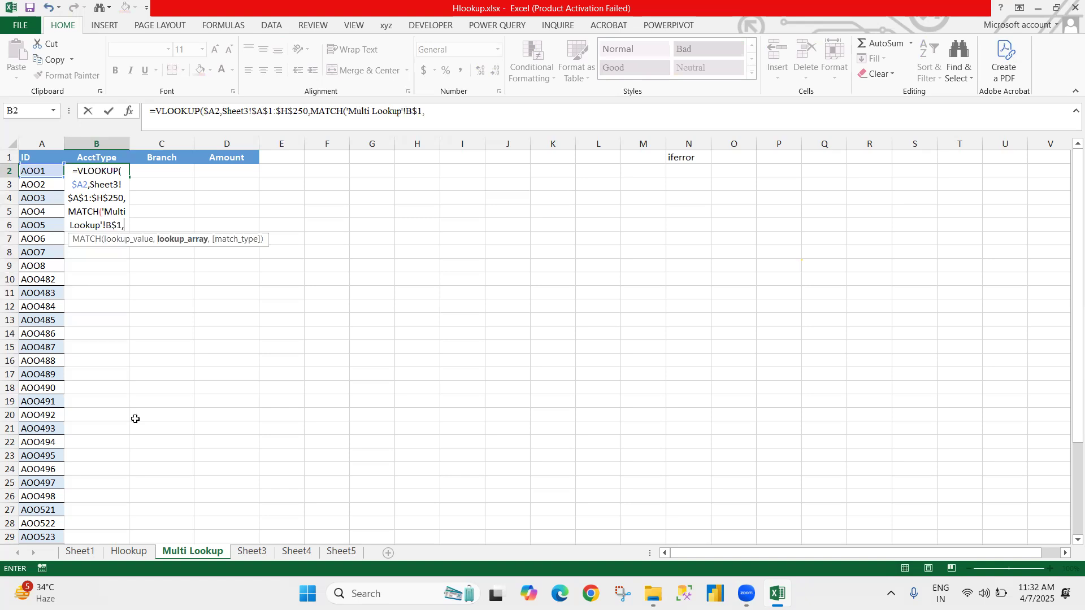
Step: Set the MATCH array to Sheet3!$A$1:$H$1, use 0 for both exact-match arguments, and enter the formula in B2
left_click(258, 553)
left_click(157, 389)
key("ctrl+Home")
key("ctrl+shift+Right")
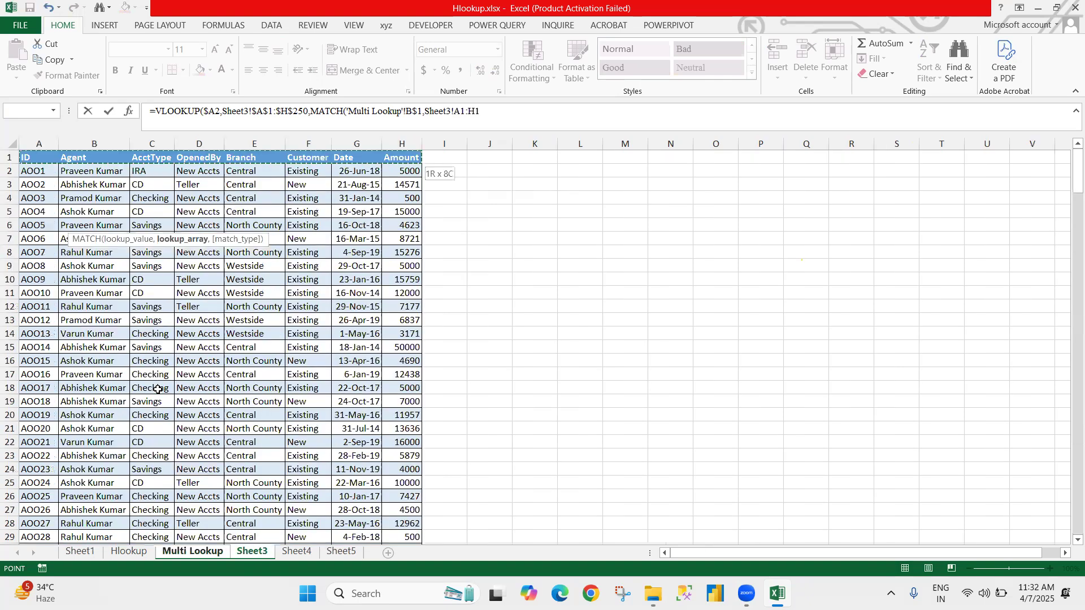
key("F4")
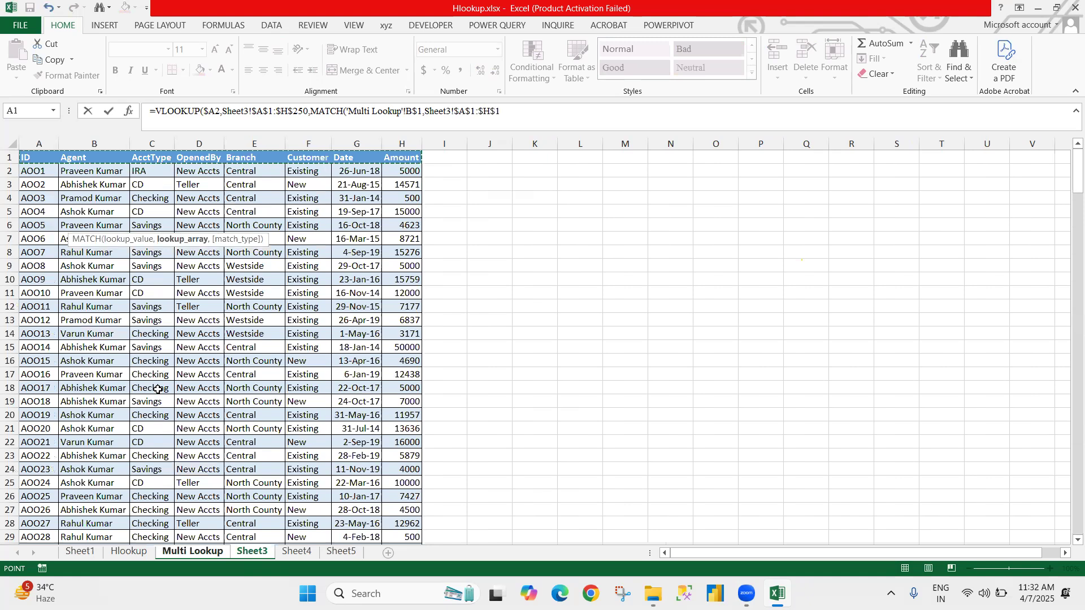
type(",0)")
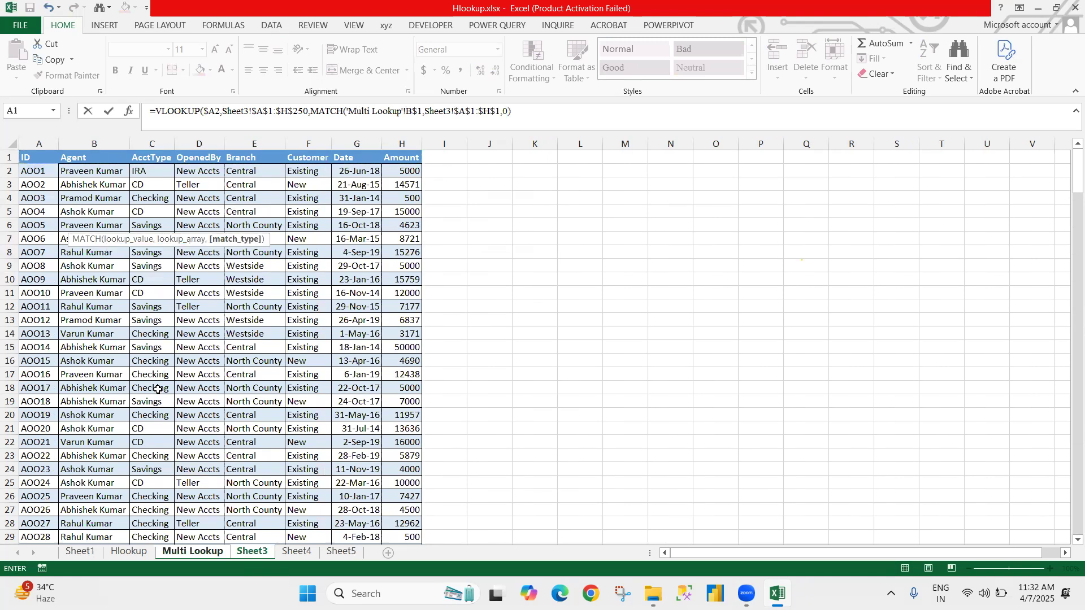
type(",0)")
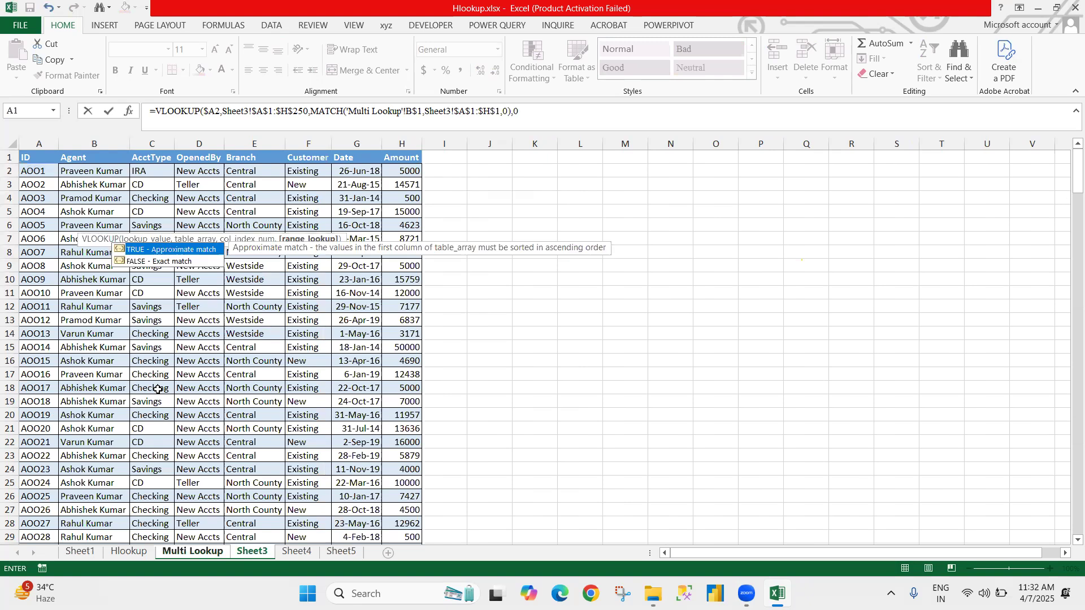
key("Return")
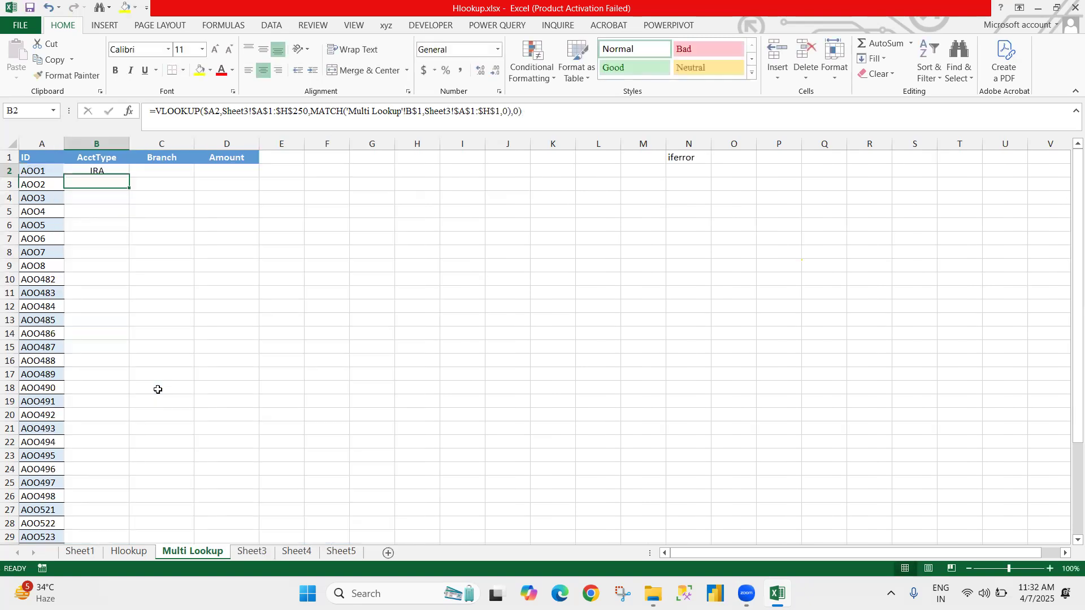
Step: Copy the B2 formula across to the Branch and Amount cells C2:D2
key("Up")
key("shift+Right")
key("shift+Right")
key("ctrl+r")
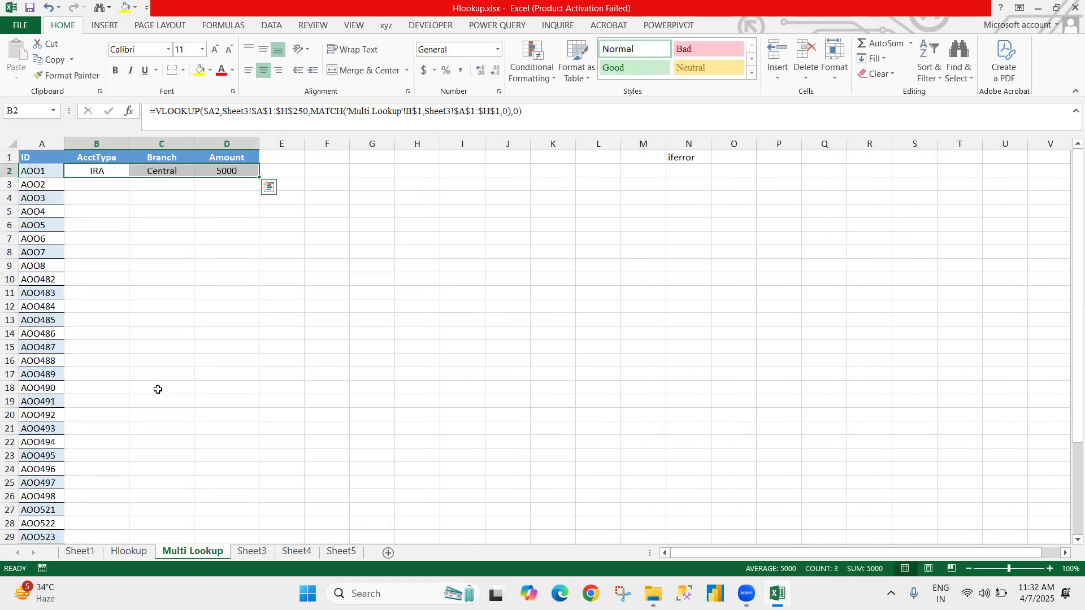
Step: Fill the row 2 lookup formulas down to row 38 of the ID list
key("Left")
key("ctrl+Down")
key("Right")
key("ctrl+shift+Up")
key("shift+Right")
key("shift+Right")
key("shift+Right")
key("shift+Right")
key("ctrl+d")
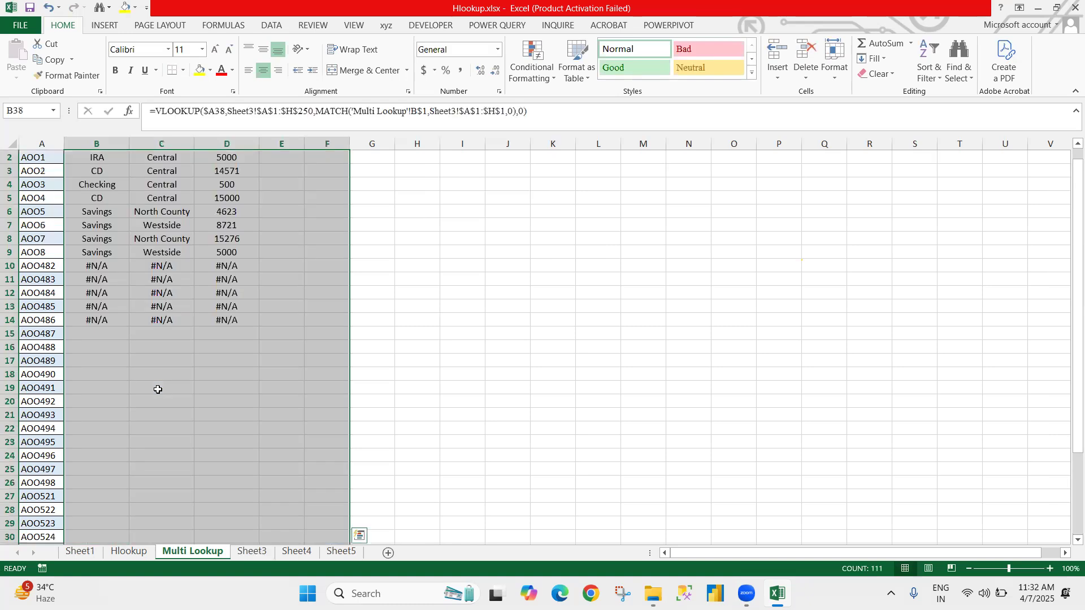
Step: Check the lookup results down to ID AOO482 in row 10, and return to B2
key("ctrl+Up")
key("Down")
key("Down")
key("Down")
key("Down")
key("Down")
key("Down")
key("Down")
key("Down")
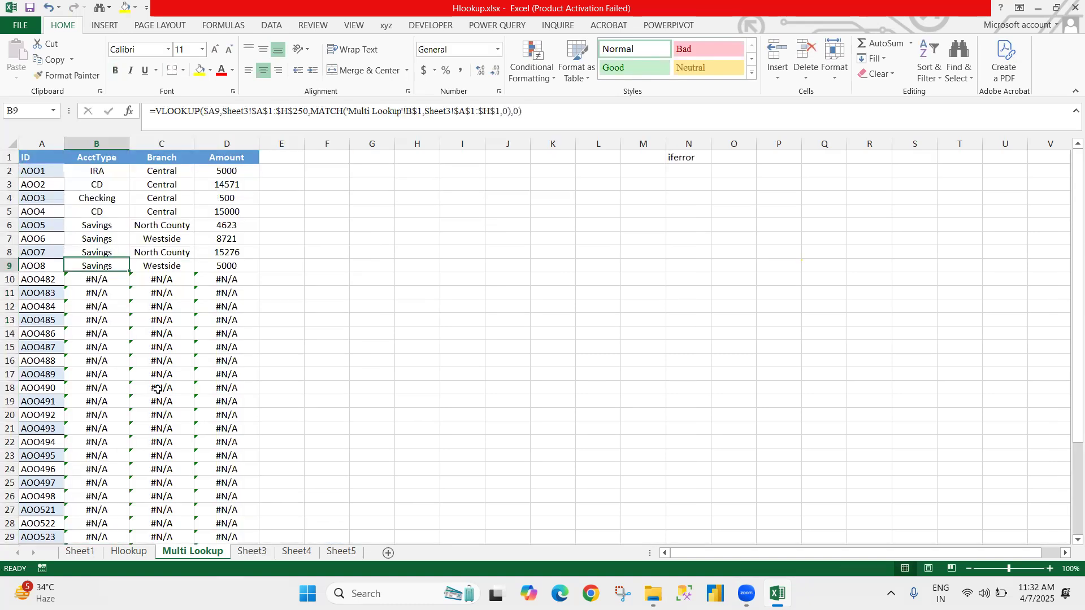
key("Down")
key("Left")
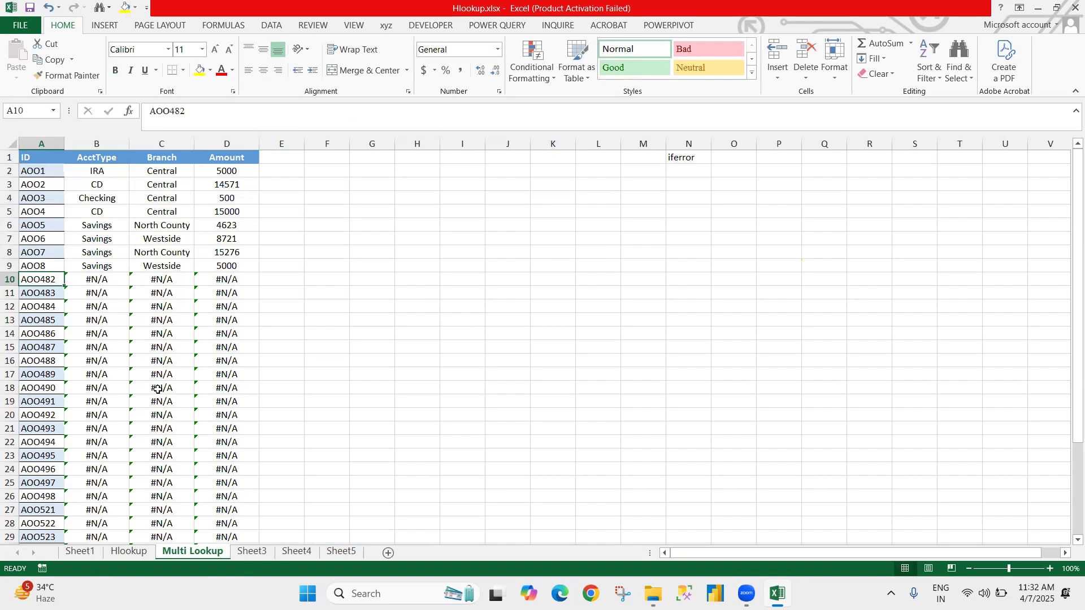
key("Right")
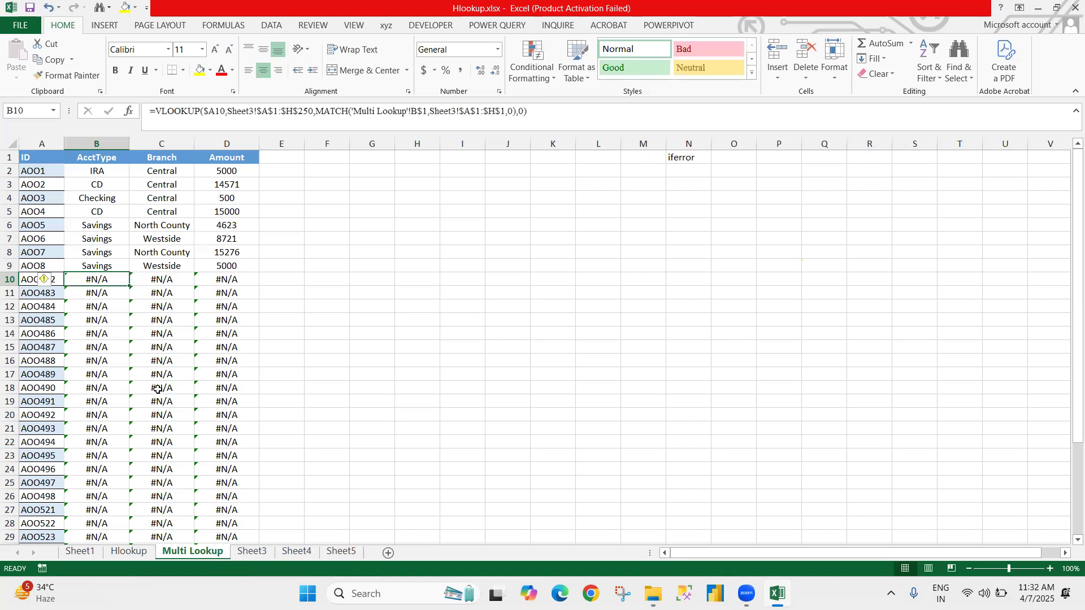
key("ctrl+Up")
key("Down")
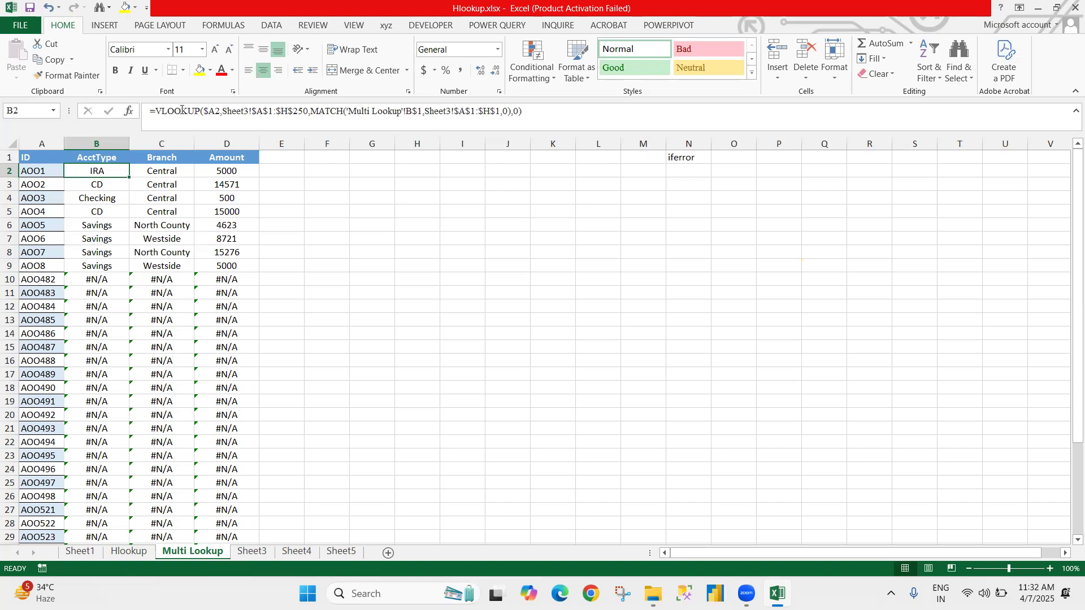
Step: Wrap the VLOOKUP formula in B2 in an IFERROR function
left_click(414, 116)
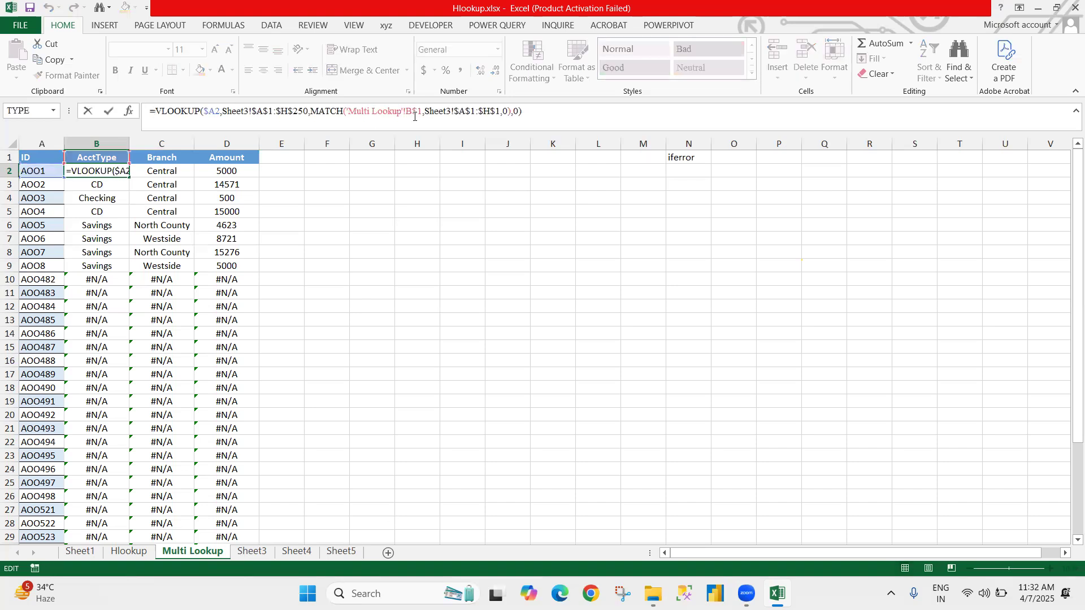
type("f")
key("BackSpace")
type("ife")
key("Tab")
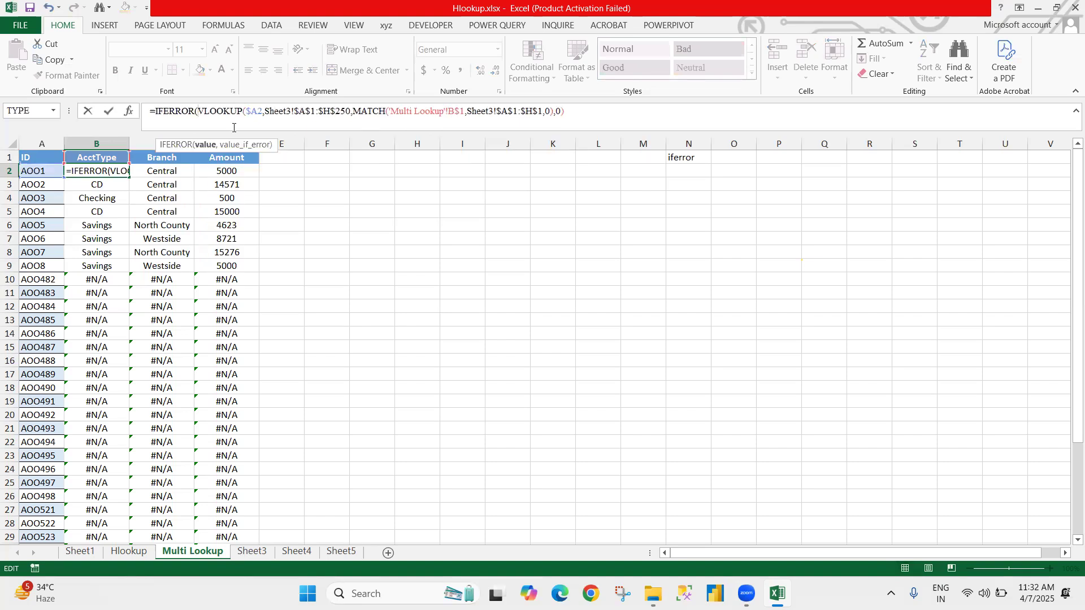
Step: Copy the complete Sheet3 VLOOKUP expression and insert it as the value_if_error argument of IFERROR in B2
left_click(573, 111)
left_click(197, 112, "shift")
key("ctrl+c")
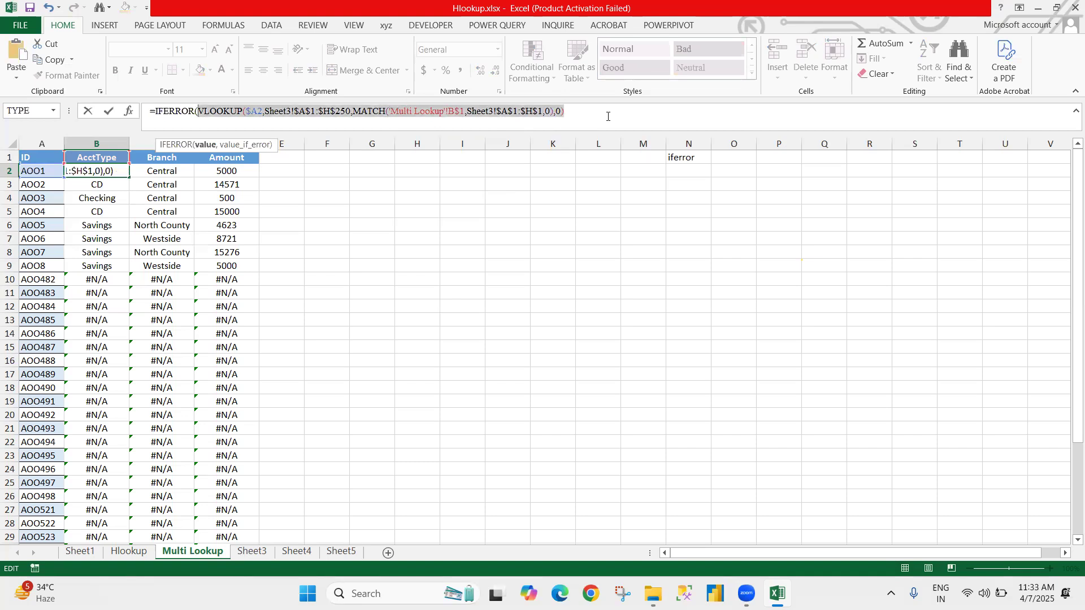
left_click(606, 115)
type(",")
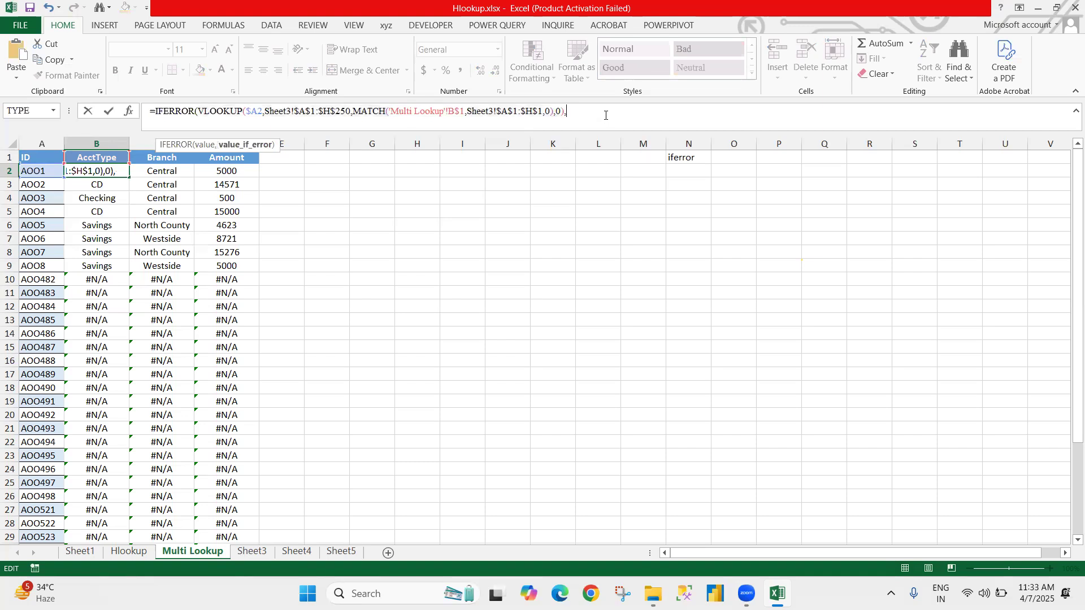
key("ctrl+v")
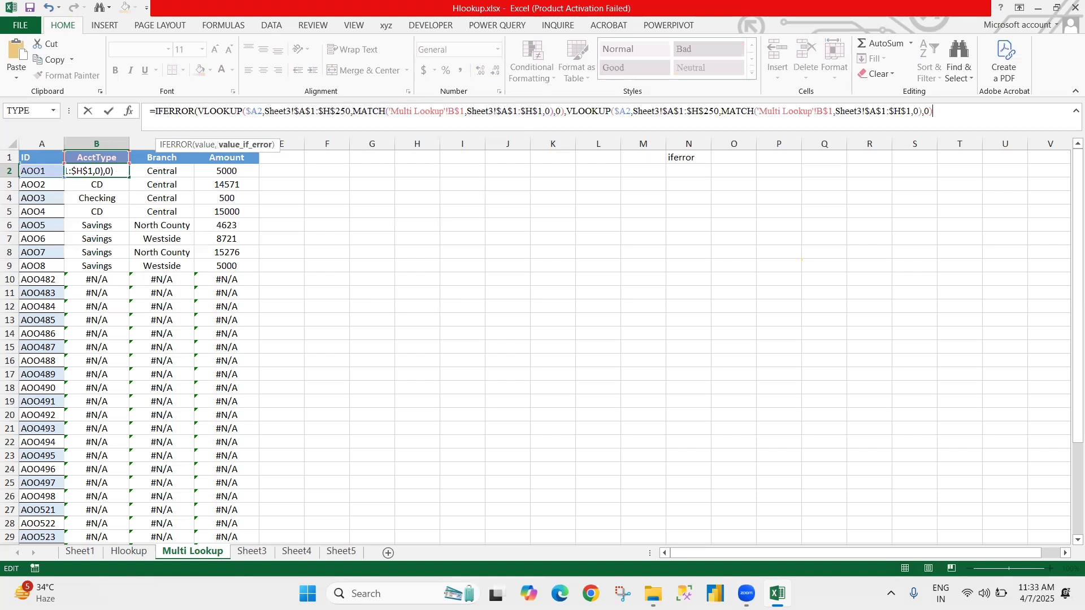
Step: Change both Sheet3 references in the second VLOOKUP to Sheet4, and enter the B2 formula with its closing parenthesis
left_click(660, 111)
key("BackSpace")
type("4")
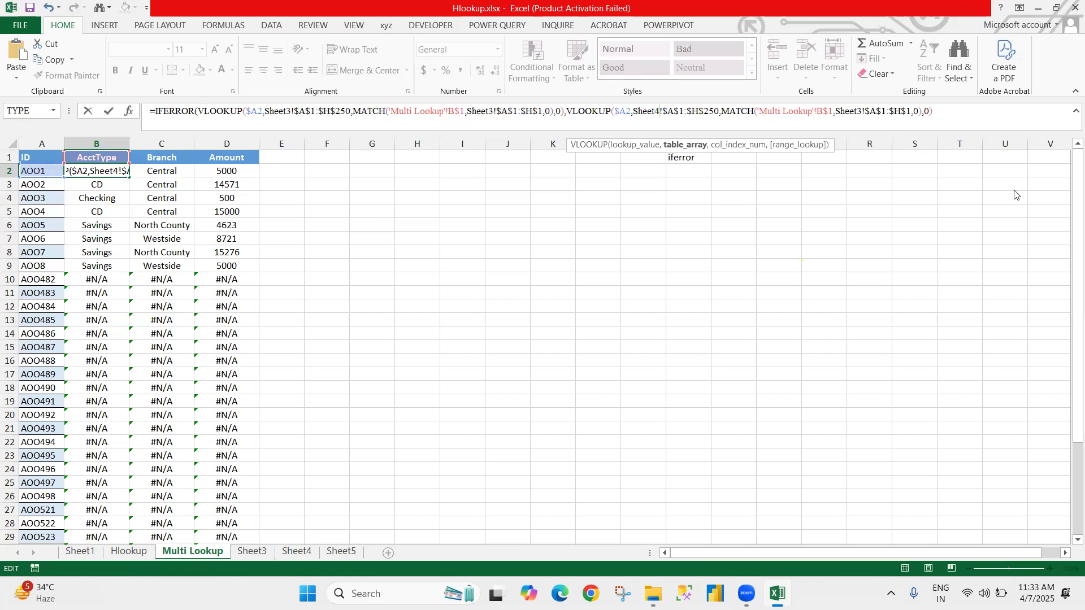
left_click(863, 111)
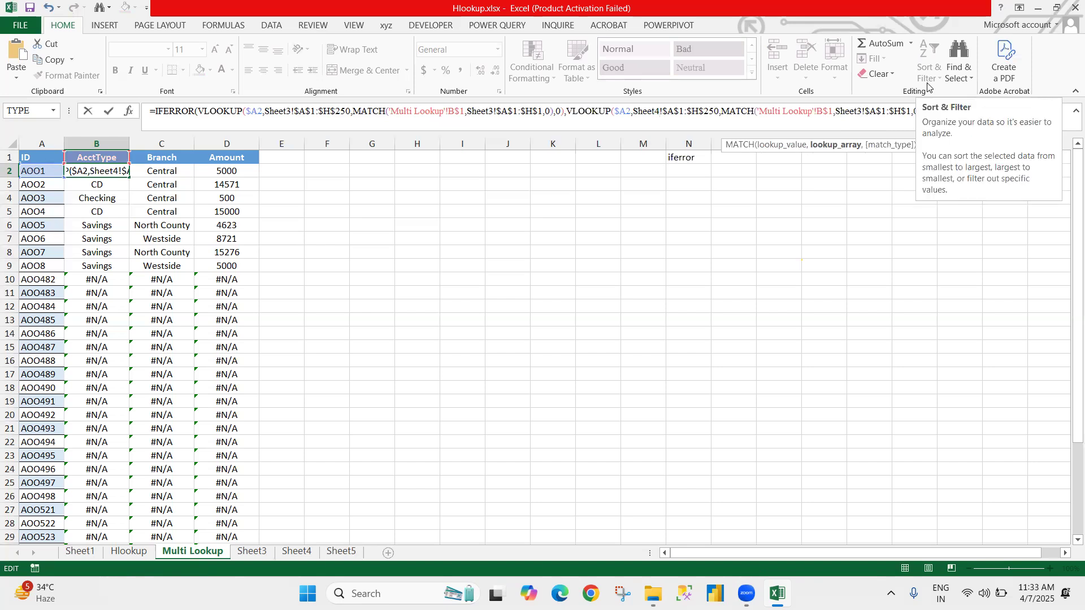
key("BackSpace")
type("4")
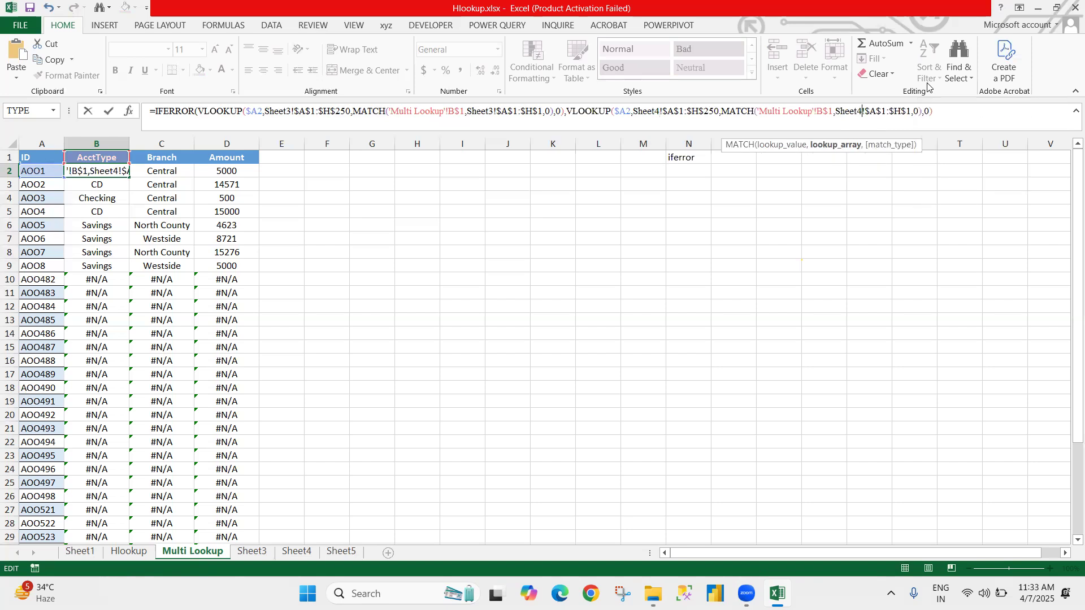
key("Return")
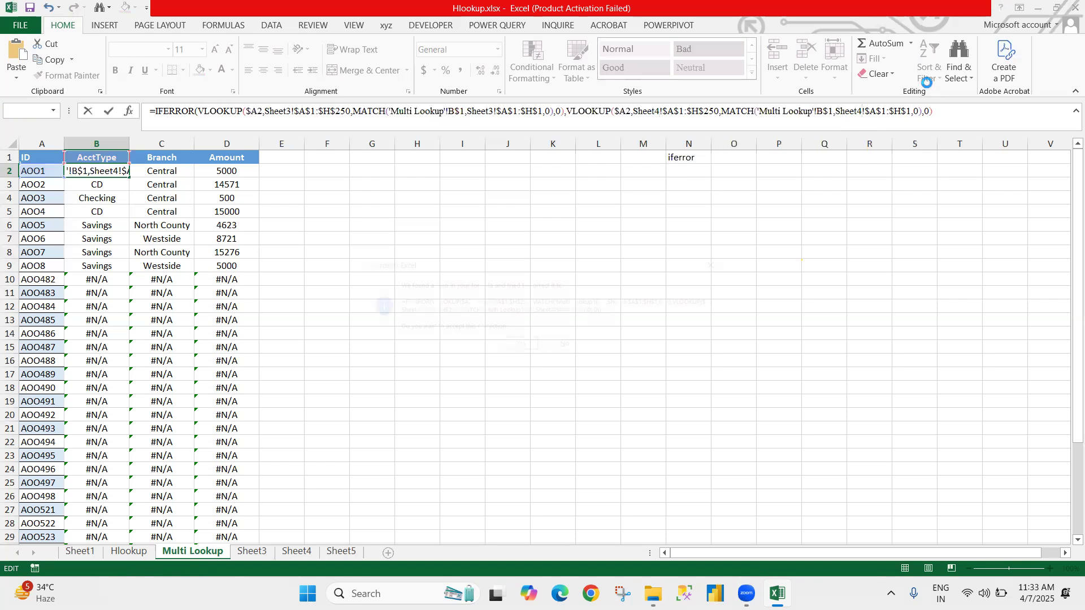
key("Return")
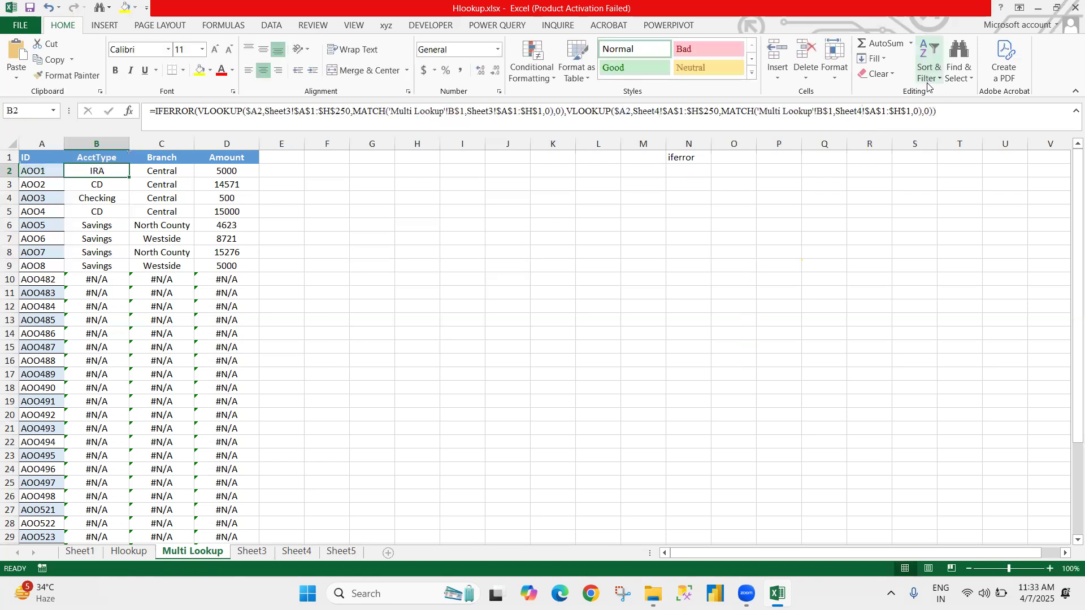
Step: Fill the updated IFERROR lookup formula through the AcctType, Branch and Amount cells in B2:D38
key("ctrl+shift+Right")
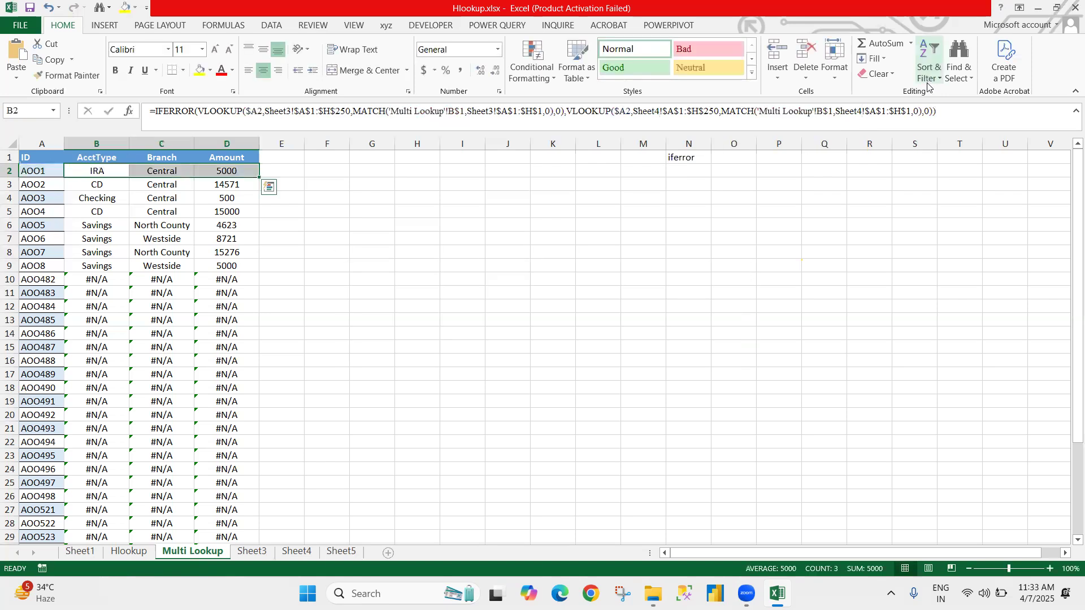
key("ctrl+shift+Down")
key("ctrl+d")
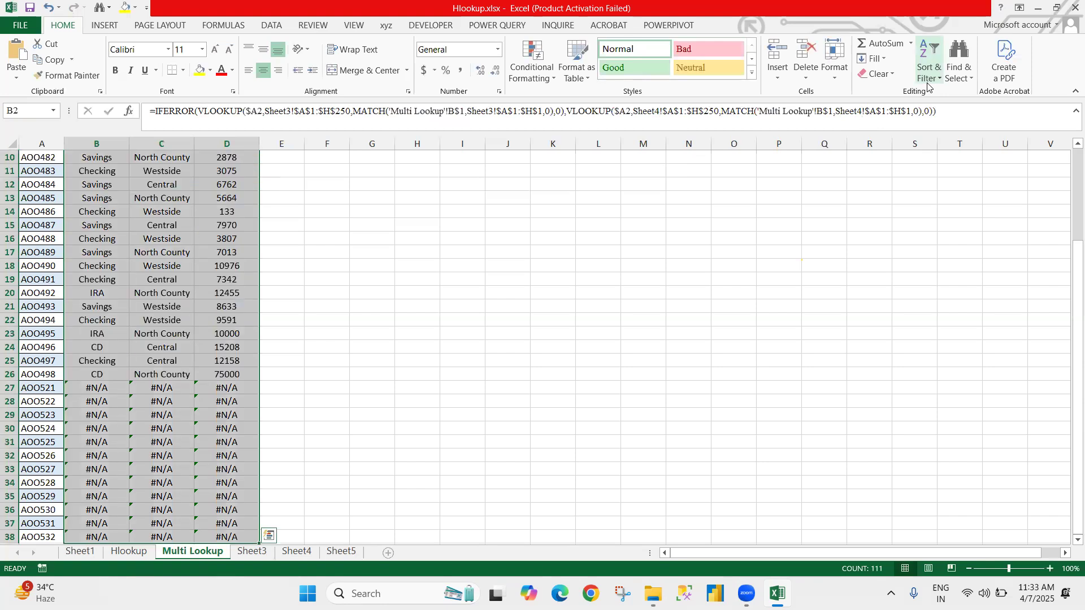
Step: Check the filled AcctType results down column B of the Multi Lookup sheet and return to B2
key("shift+BackSpace")
key("Down")
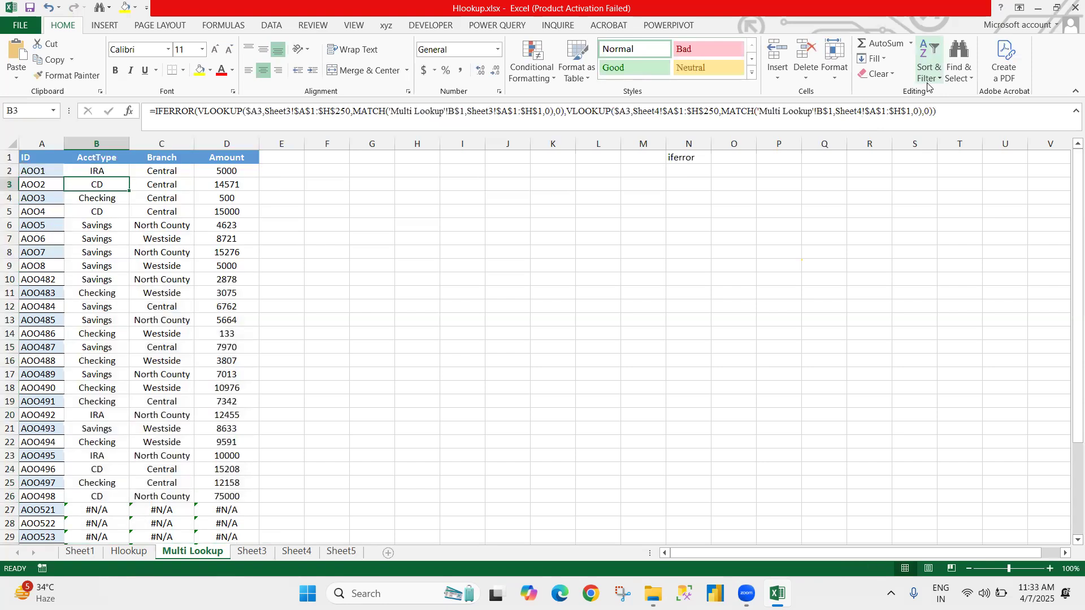
key("Down")
key("Down")
key("Down")
key("Down")
key("Down")
key("Down")
key("Down")
key("Down")
key("Down")
key("Down")
key("Down")
key("Down")
key("Down")
key("Down")
key("Down")
key("Down")
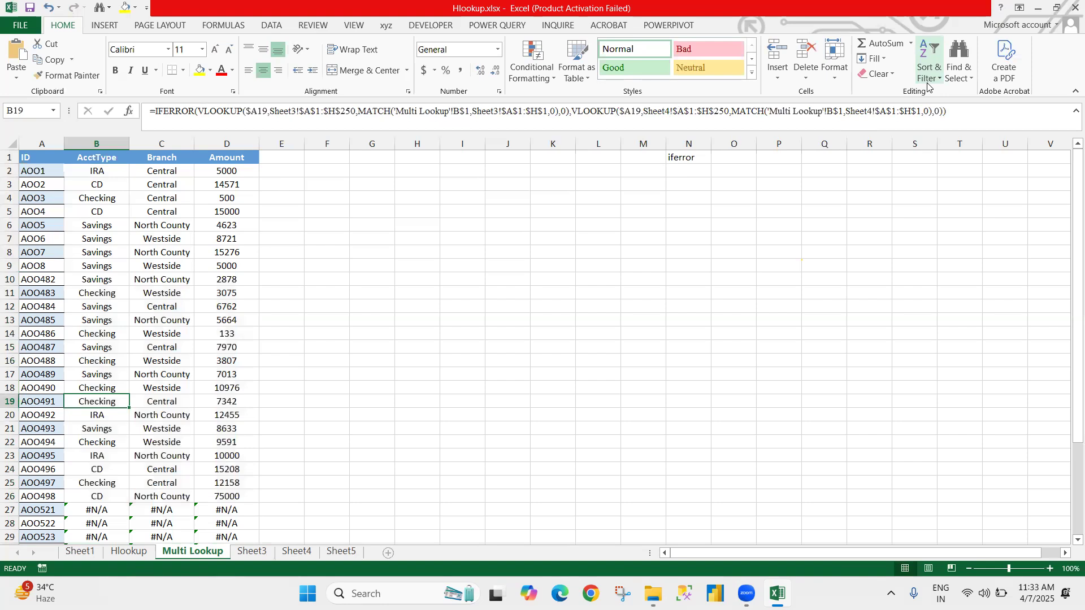
key("Up")
key("Up")
key("Up")
key("Up")
key("Up")
key("Up")
key("Up")
key("Up")
key("Up")
key("Up")
key("Up")
key("Up")
key("Up")
key("Up")
key("Up")
key("Up")
key("Up")
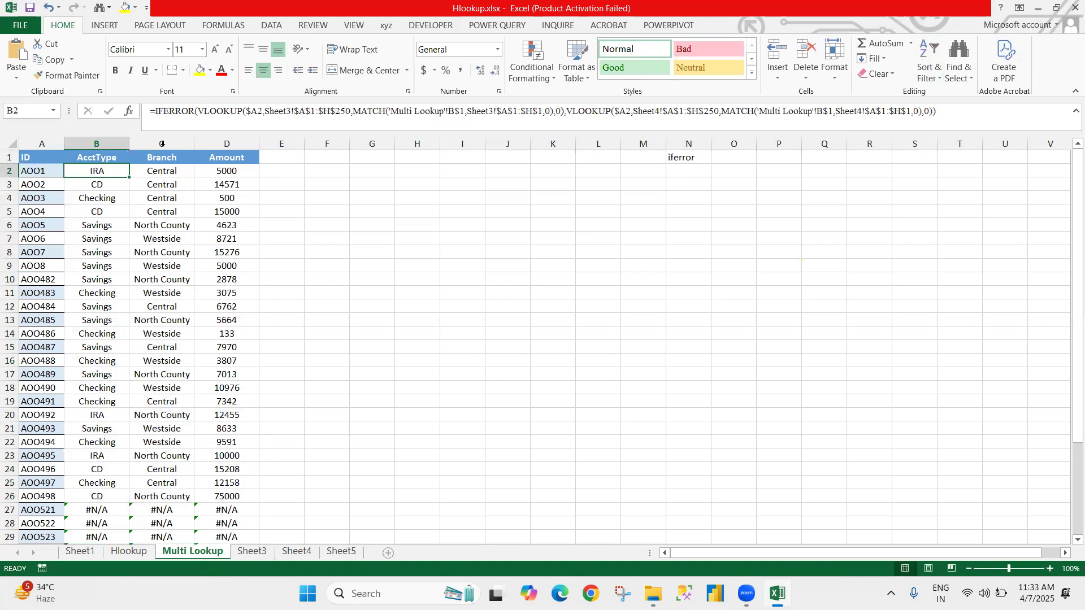
Step: Wrap the existing B2 formula in an outer IFERROR and insert the copied Sheet3 VLOOKUP as its value_if_error argument
key("F2")
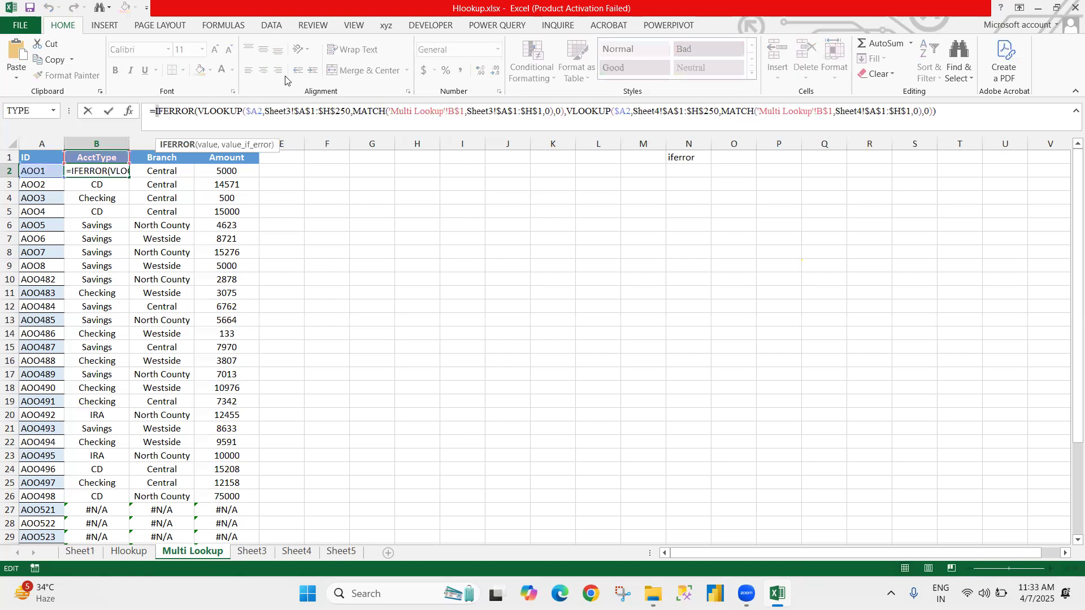
key("Left")
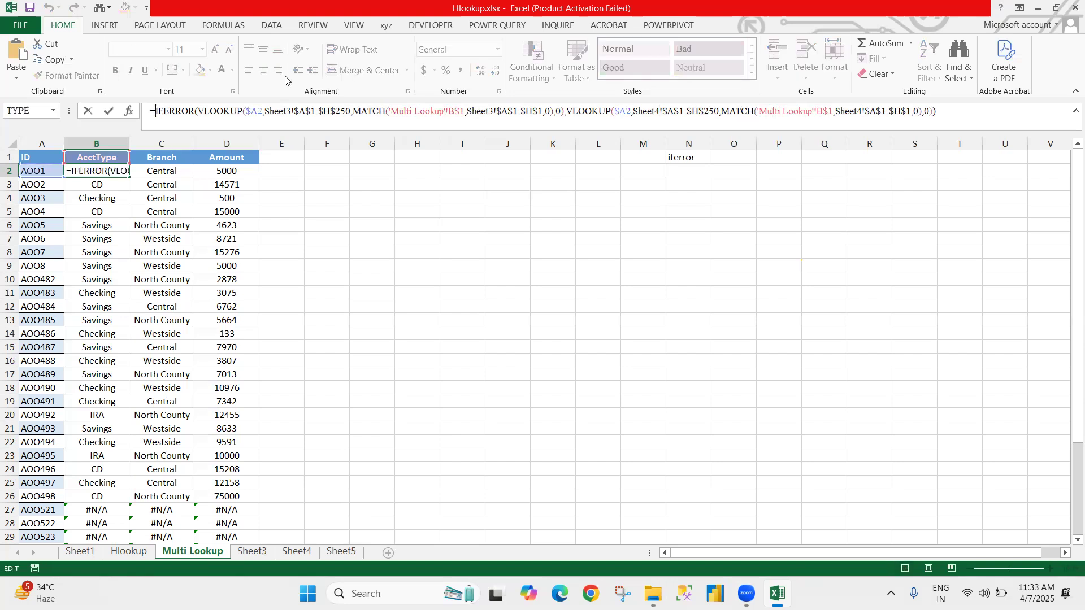
type("if")
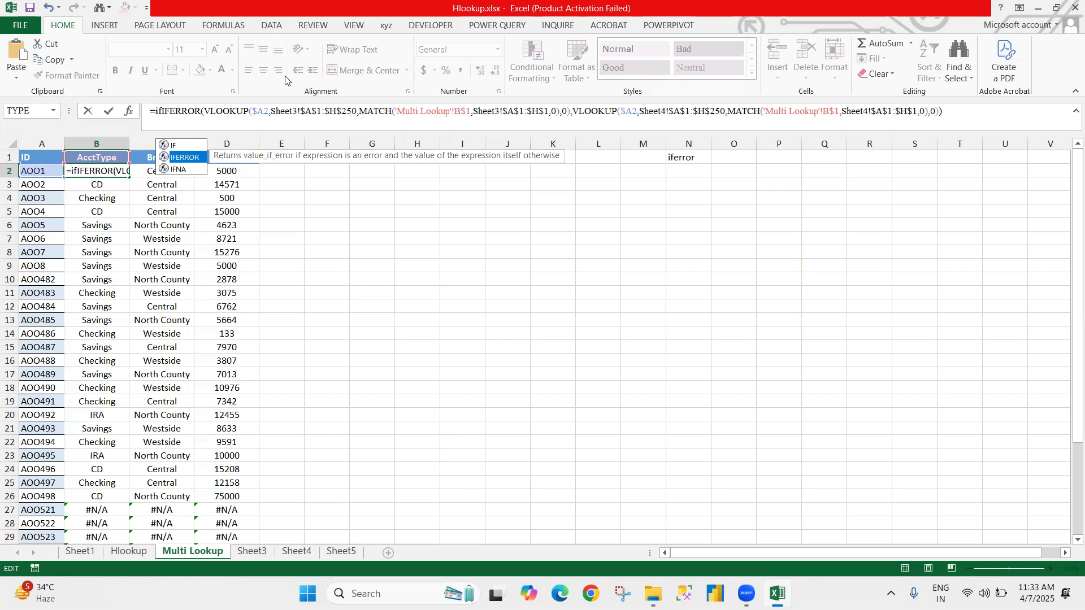
key("Tab")
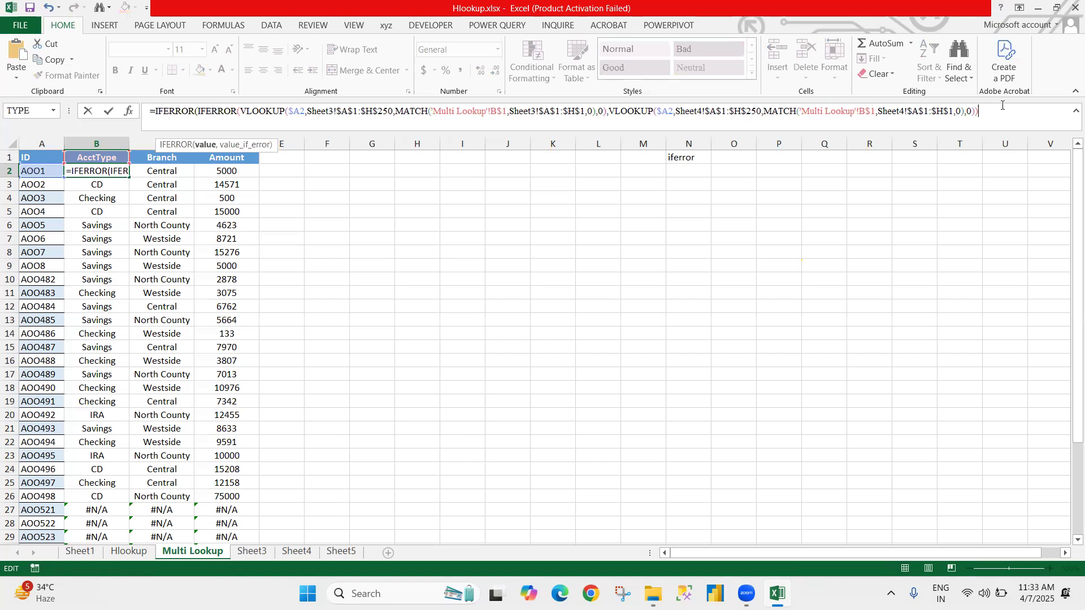
key("ctrl+v")
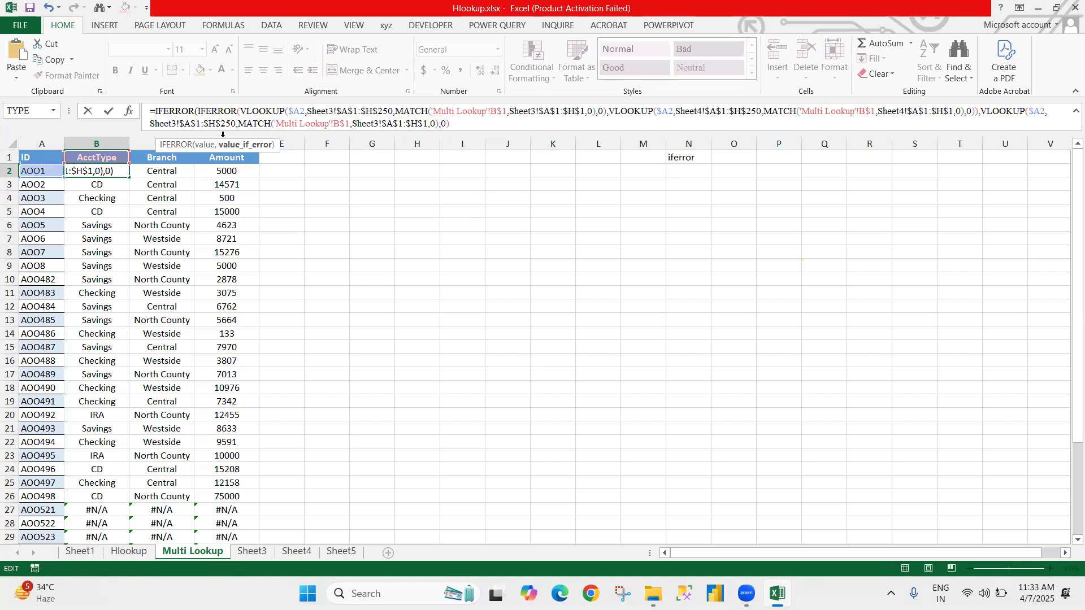
Step: Place the text cursor after the Sheet3 name in the table_array argument of B2's third VLOOKUP
left_click(176, 123)
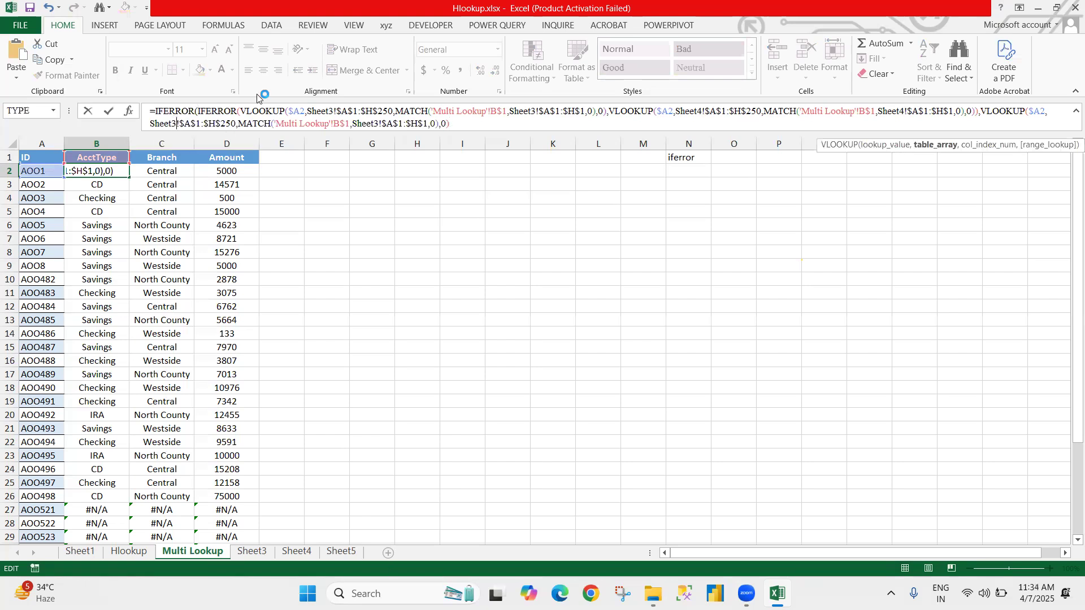